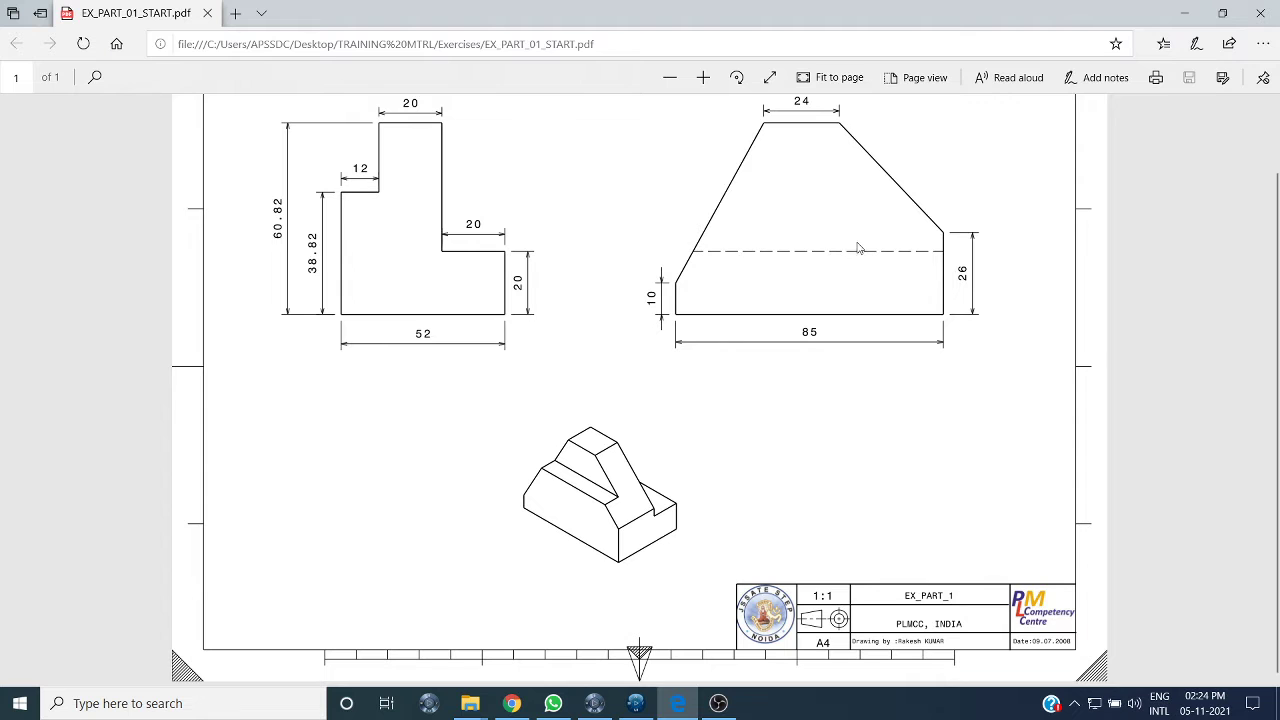
- Switch to 3DEXPERIENCE, open the Part Design app and hide the part's xy, yz and zx planes
left_click(596, 704)
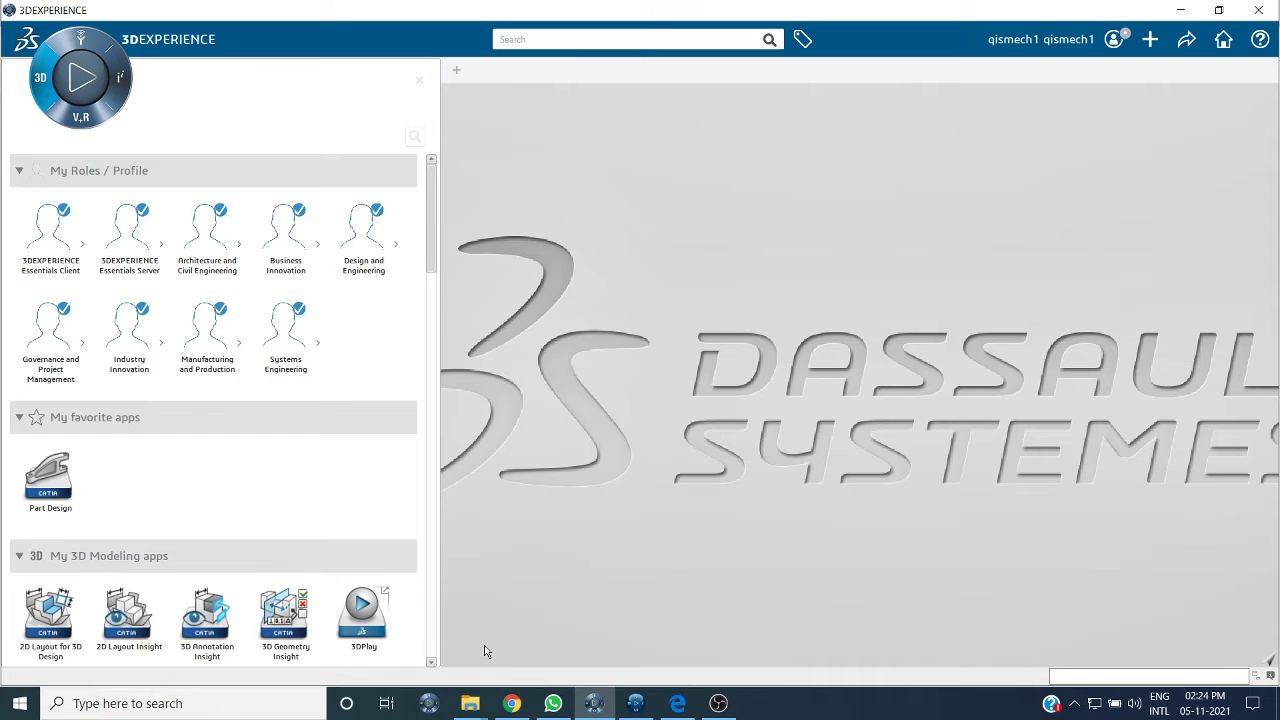
left_click(50, 498)
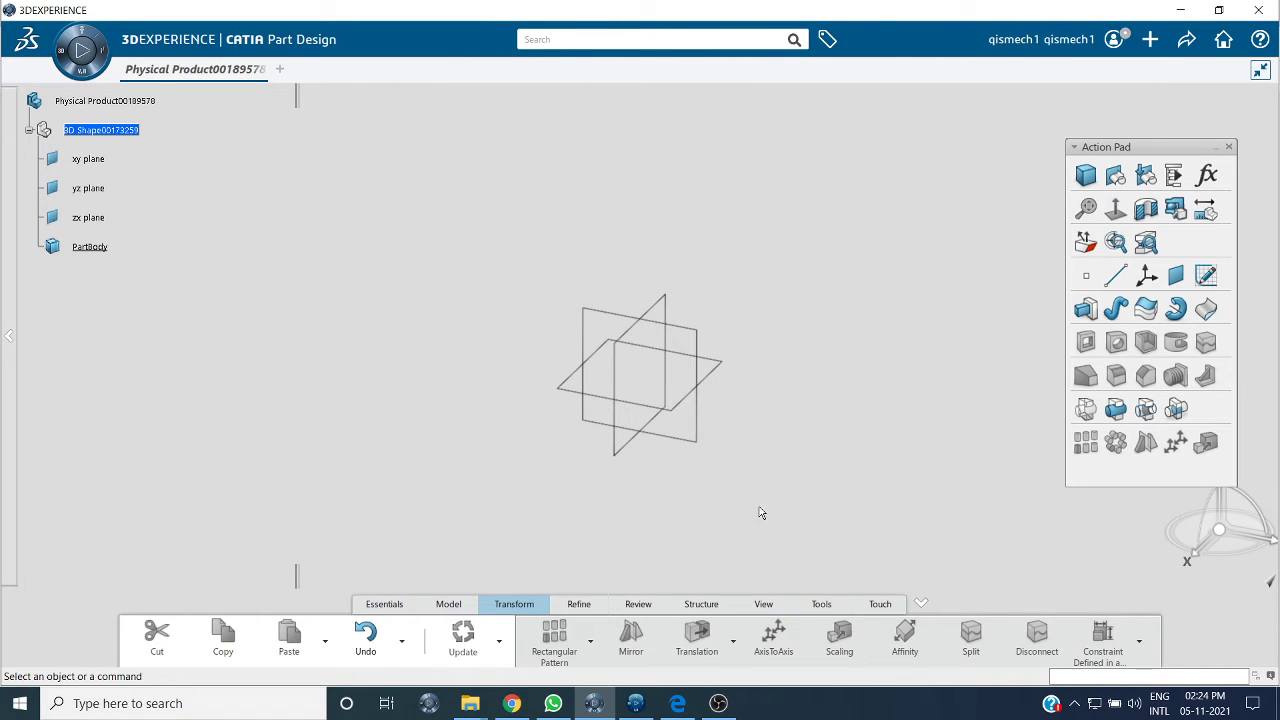
left_click(623, 377)
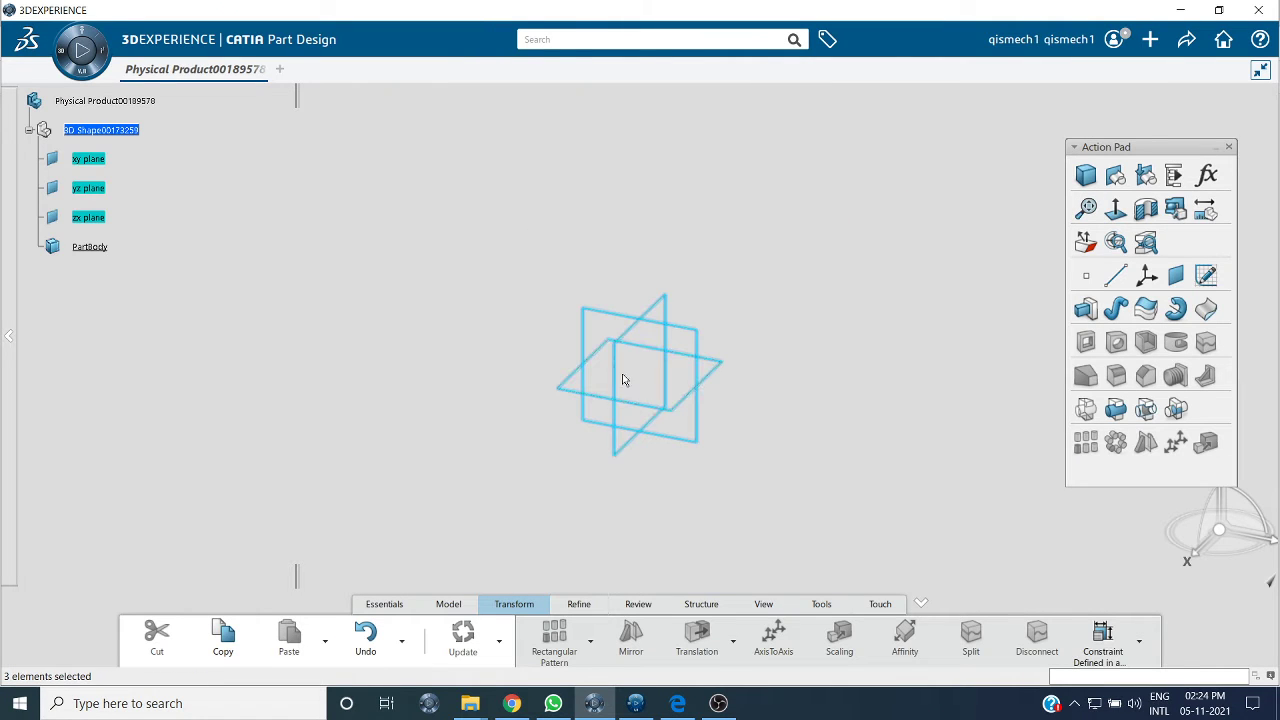
right_click(640, 331)
left_click(688, 362)
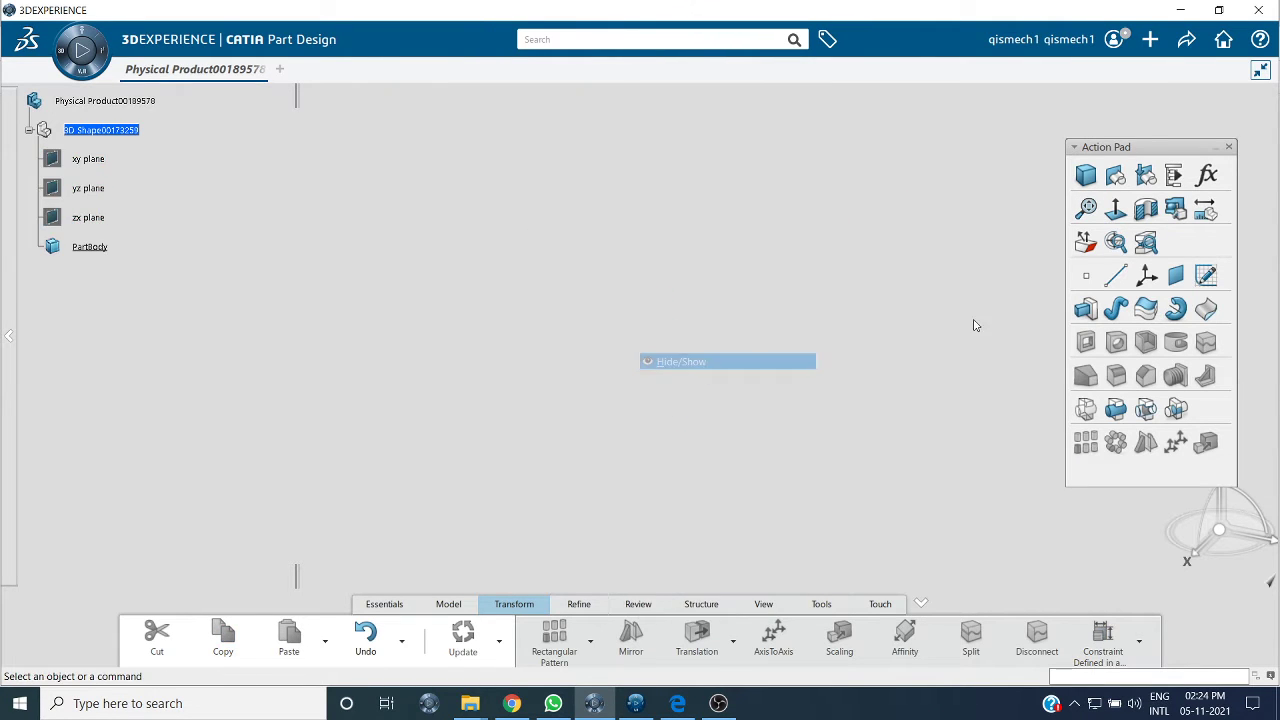
- Create a point at the origin (0, 0, 0 mm) and a standard axis system with that point as its origin
left_click(1083, 280)
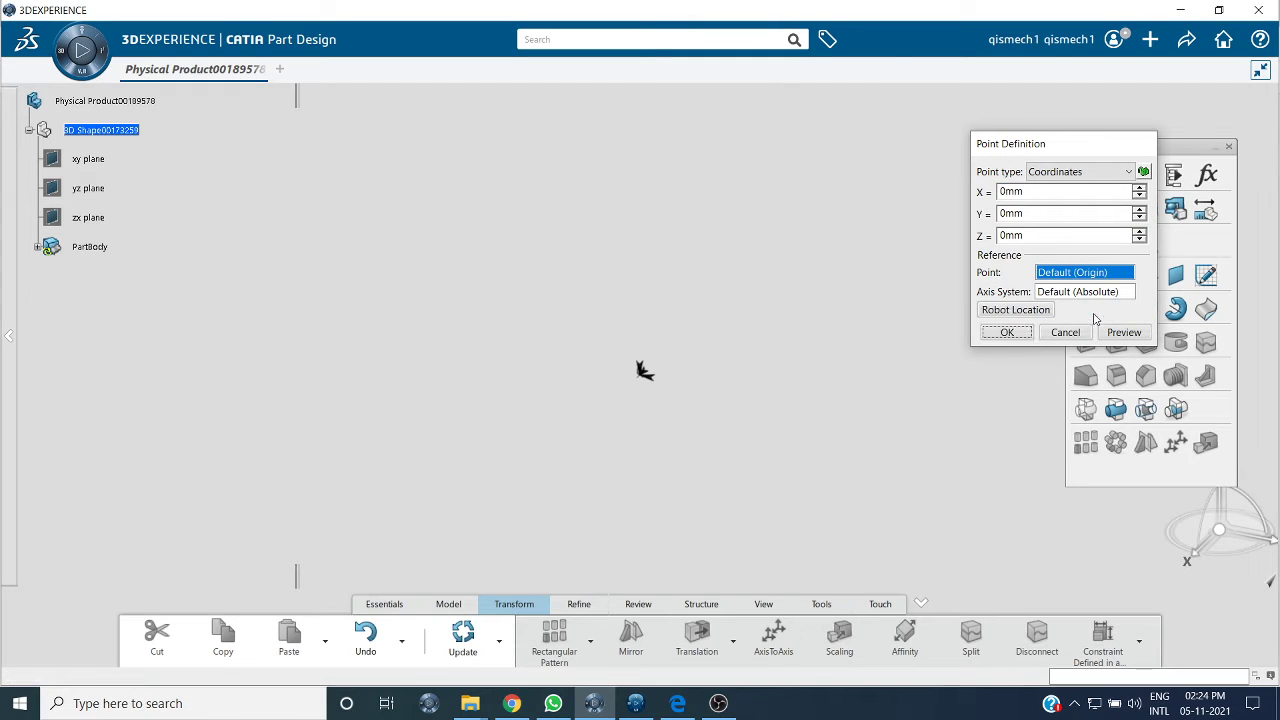
left_click(1006, 331)
left_click(1150, 278)
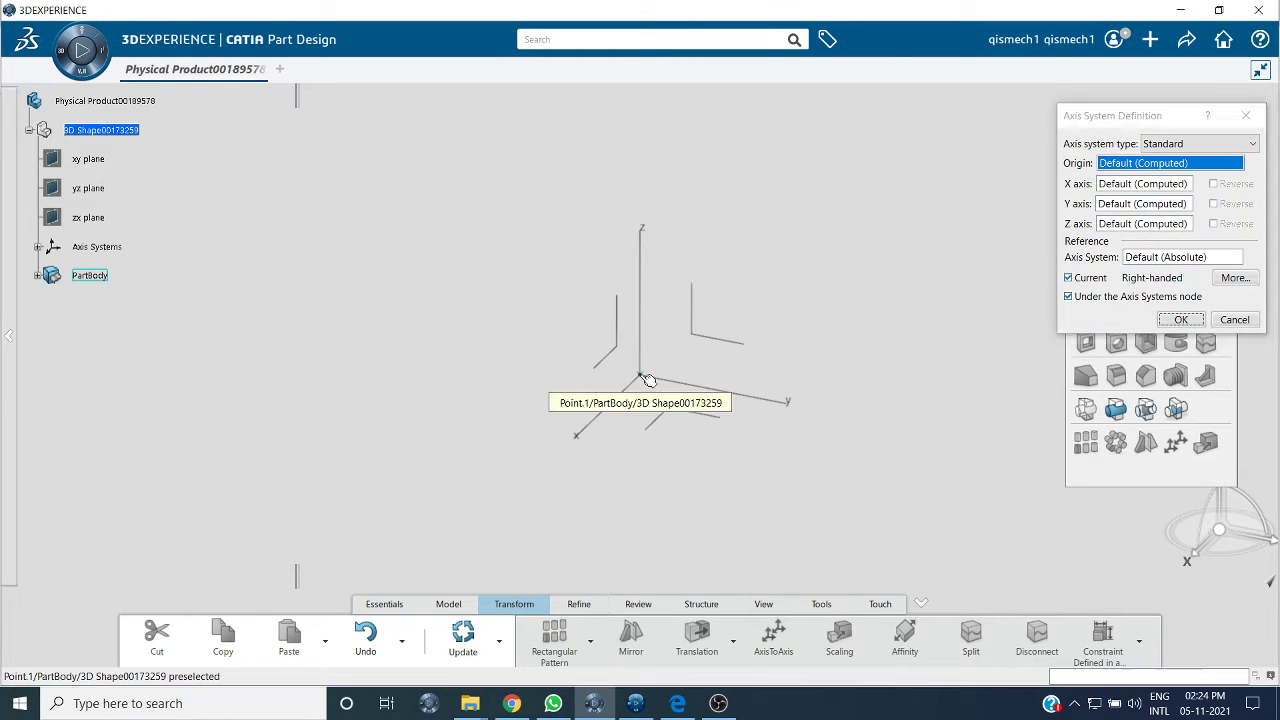
left_click(640, 375)
left_click(1181, 319)
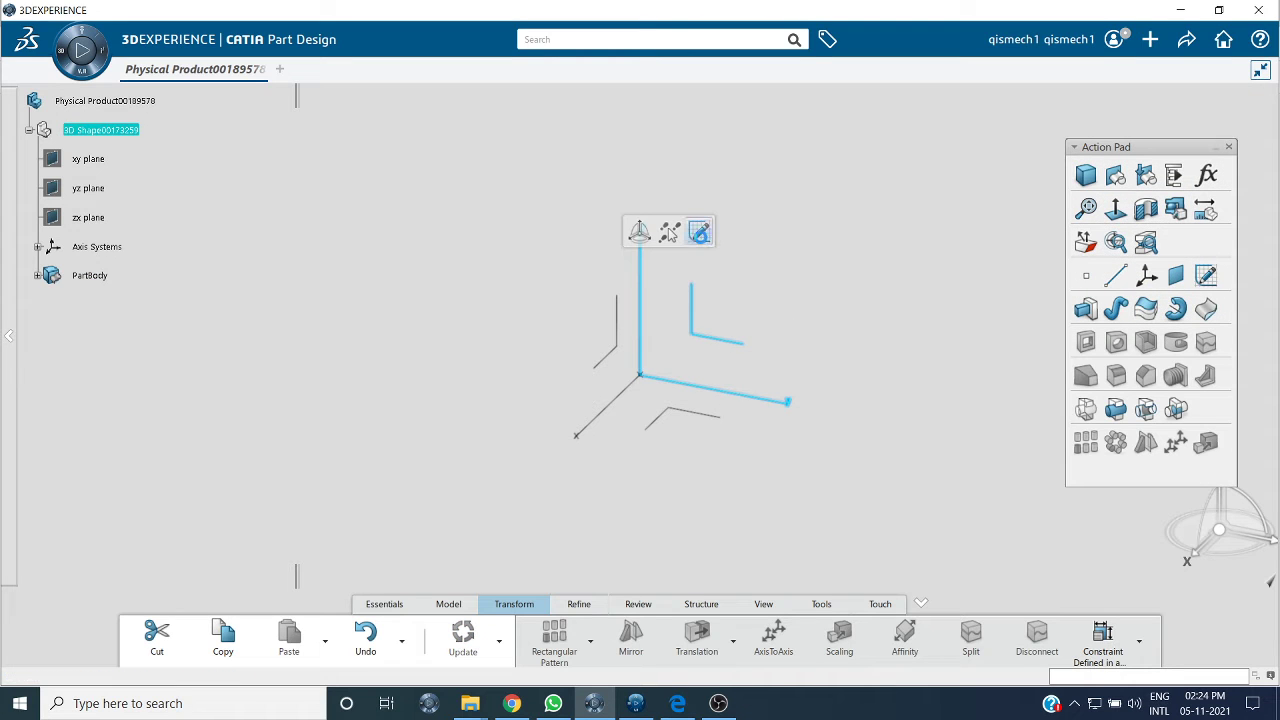
- On the axis system's yz plane, sketch a closed six-sided profile from the origin: base about 93 mm, vertical sides, two slopes and a flat top
left_click(699, 232)
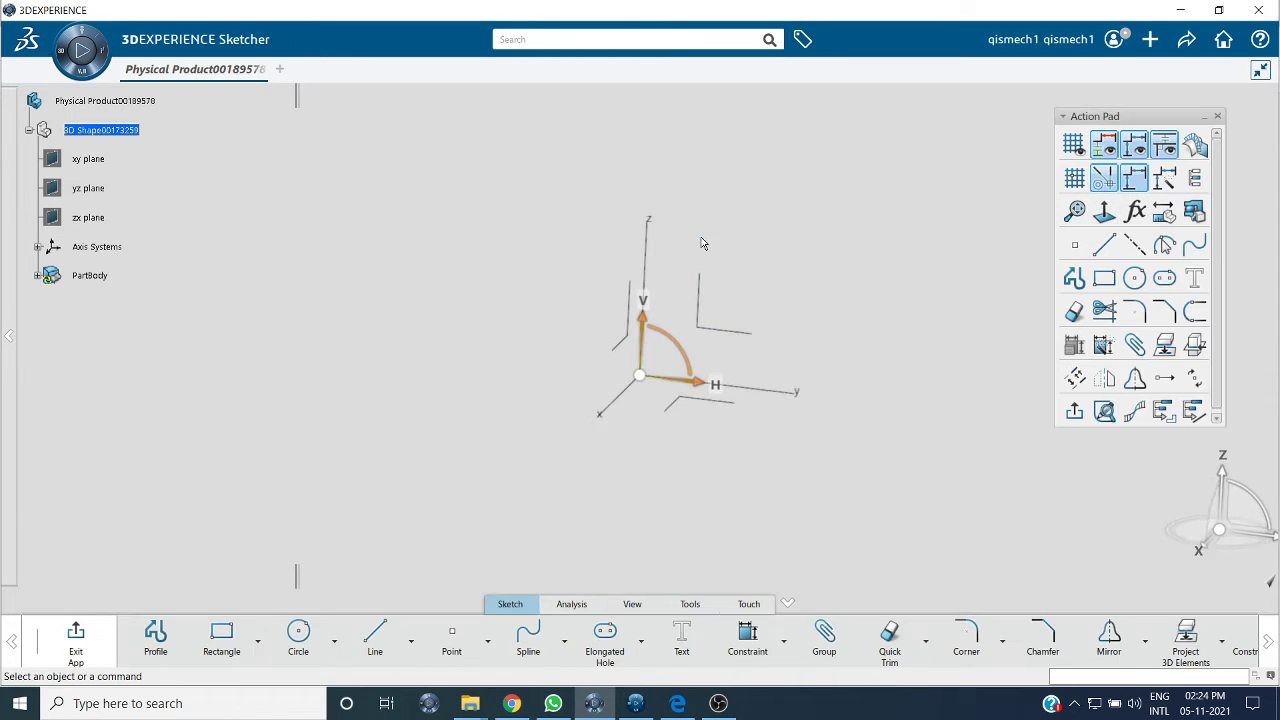
left_click(1074, 280)
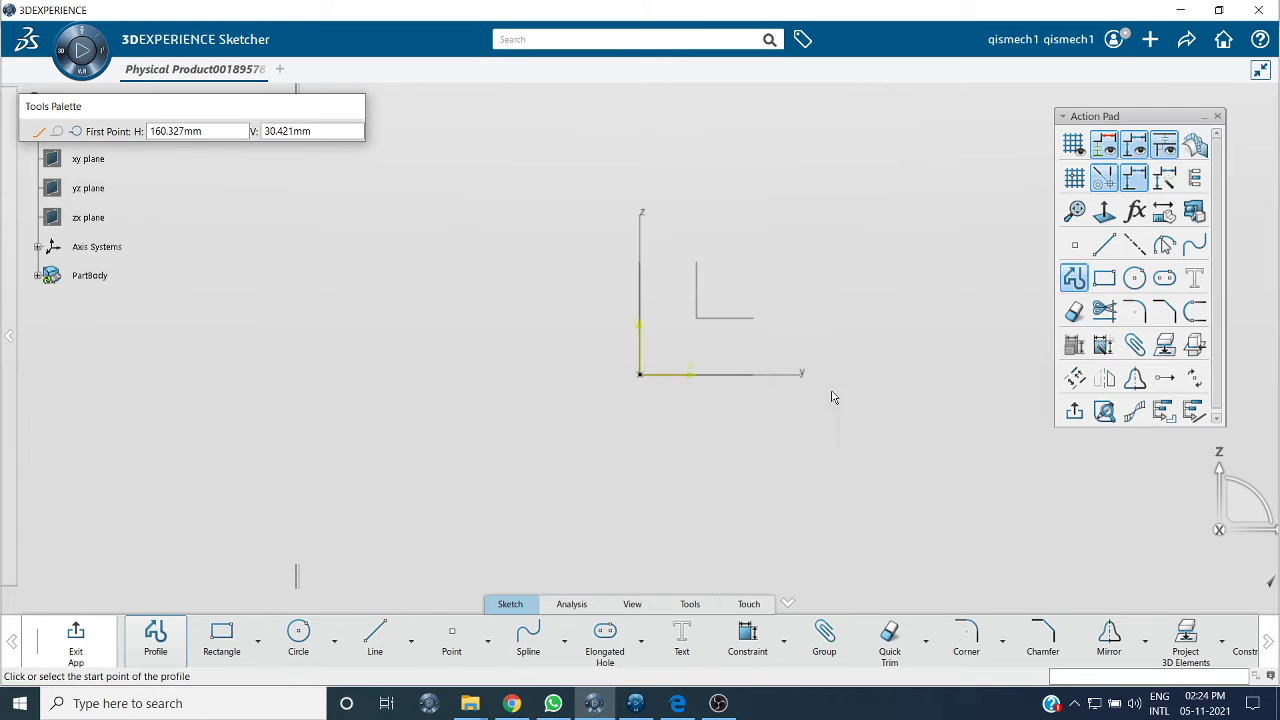
left_click(641, 374)
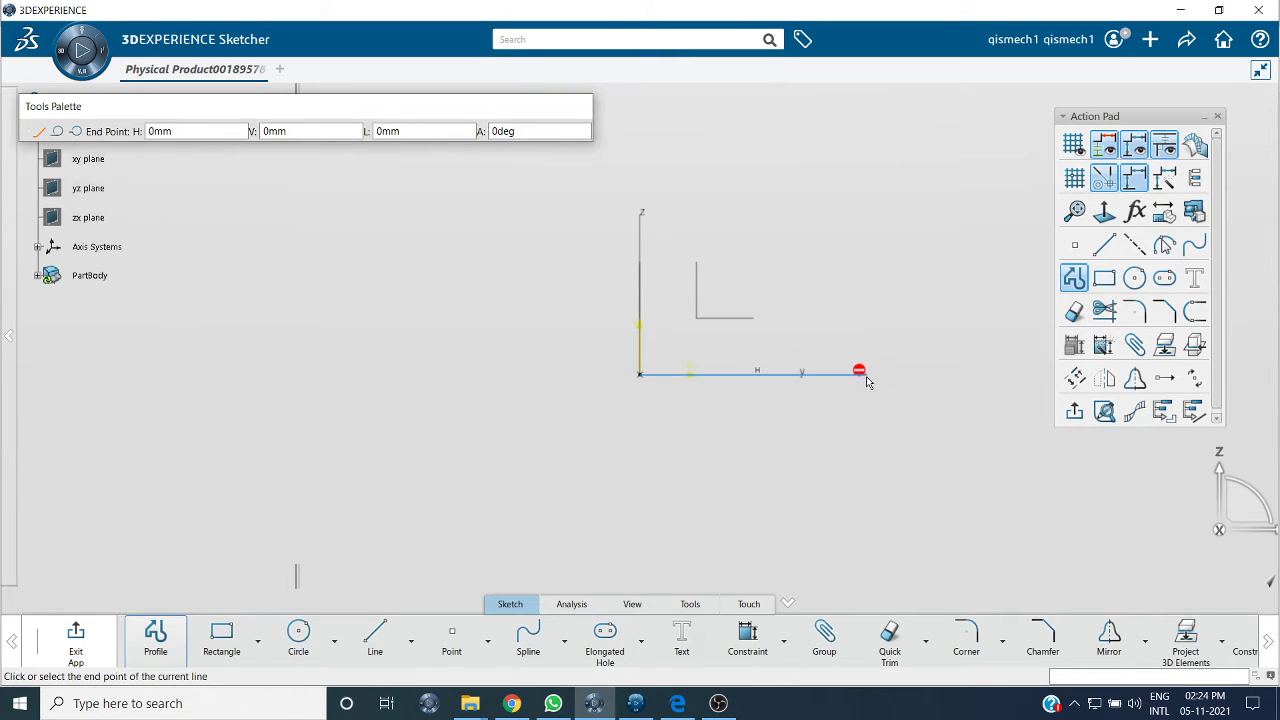
left_click(865, 374)
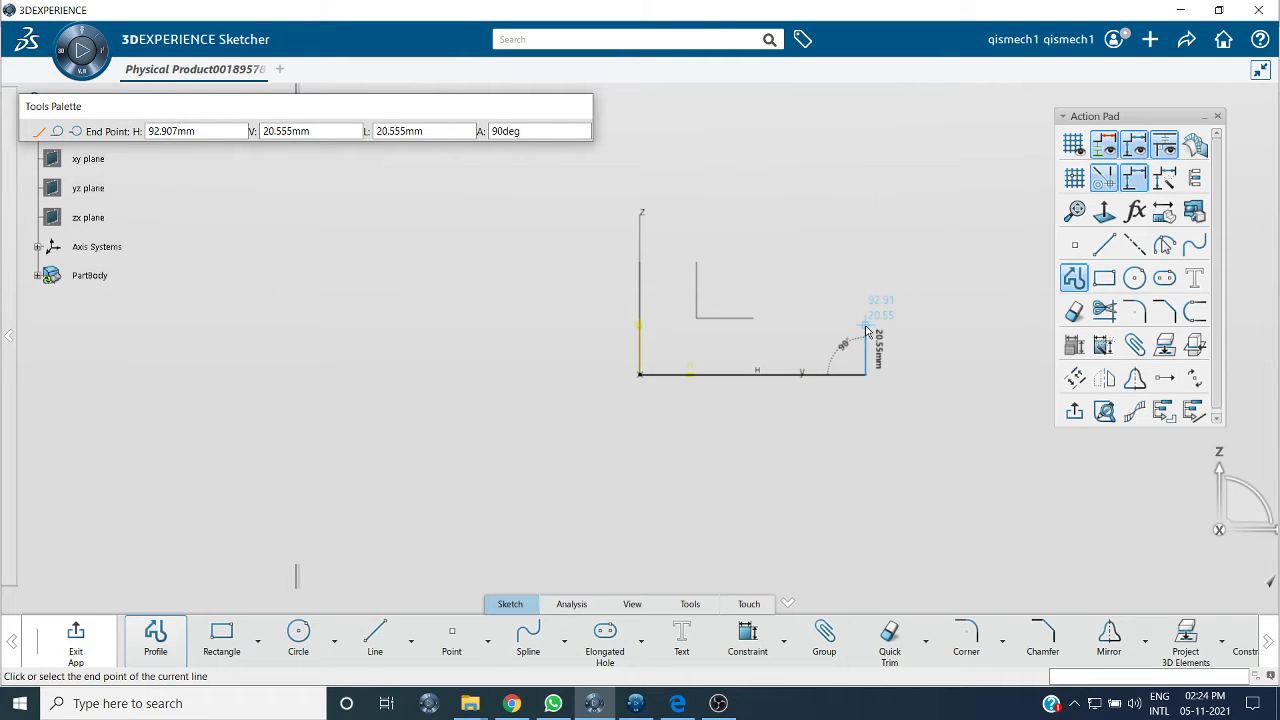
left_click(865, 325)
left_click(795, 245)
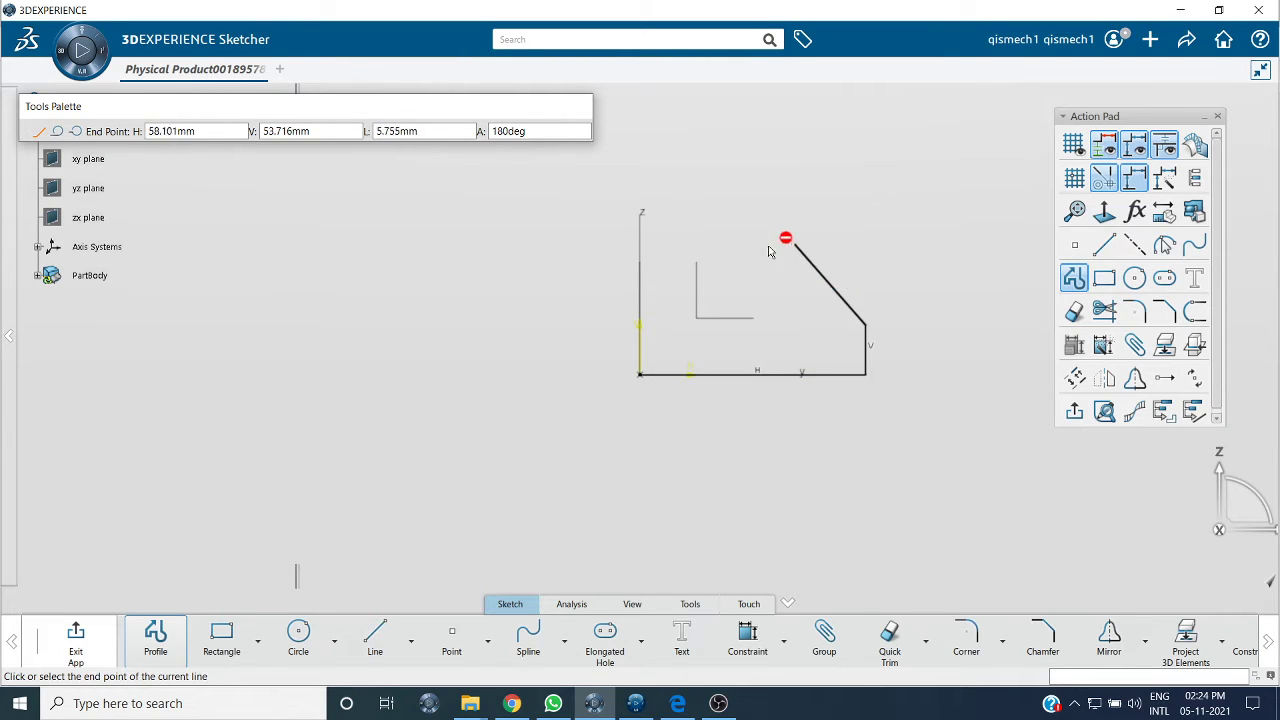
left_click(726, 244)
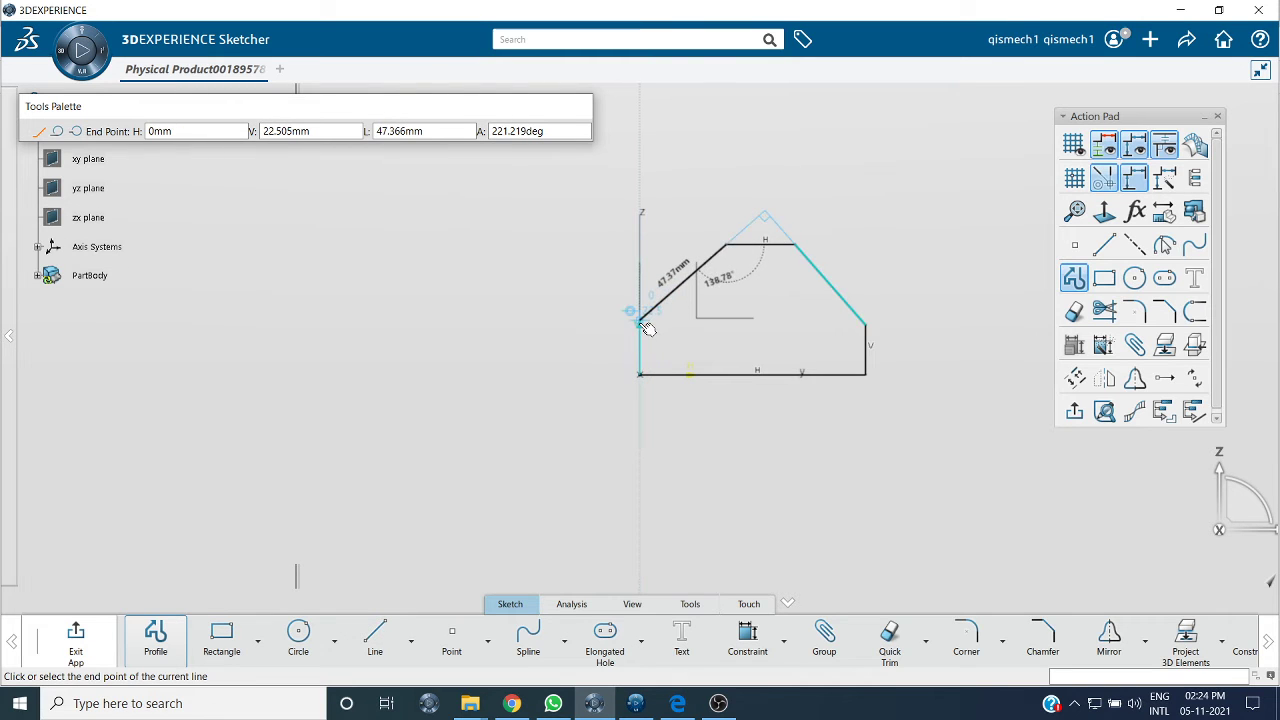
left_click(642, 320)
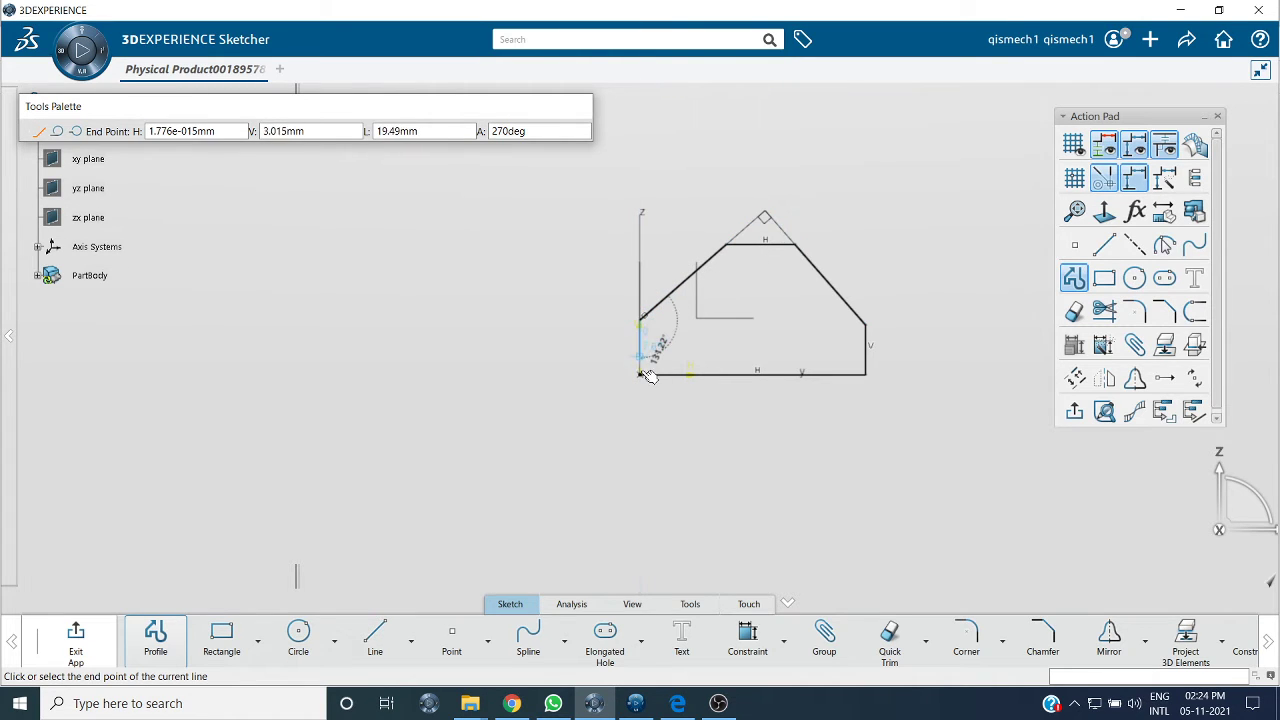
left_click(640, 373)
left_click(988, 483)
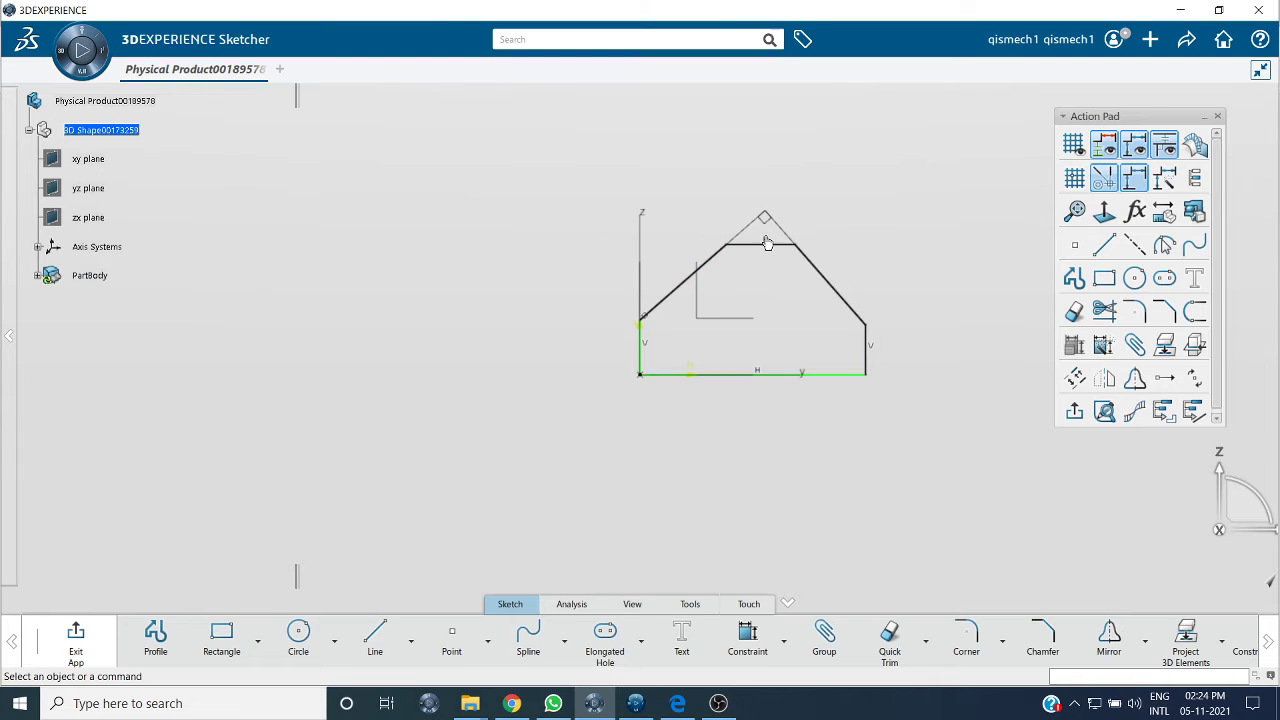
- Check the base width in the PDF drawing and dimension the profile's bottom line to 85 mm
left_click(840, 384)
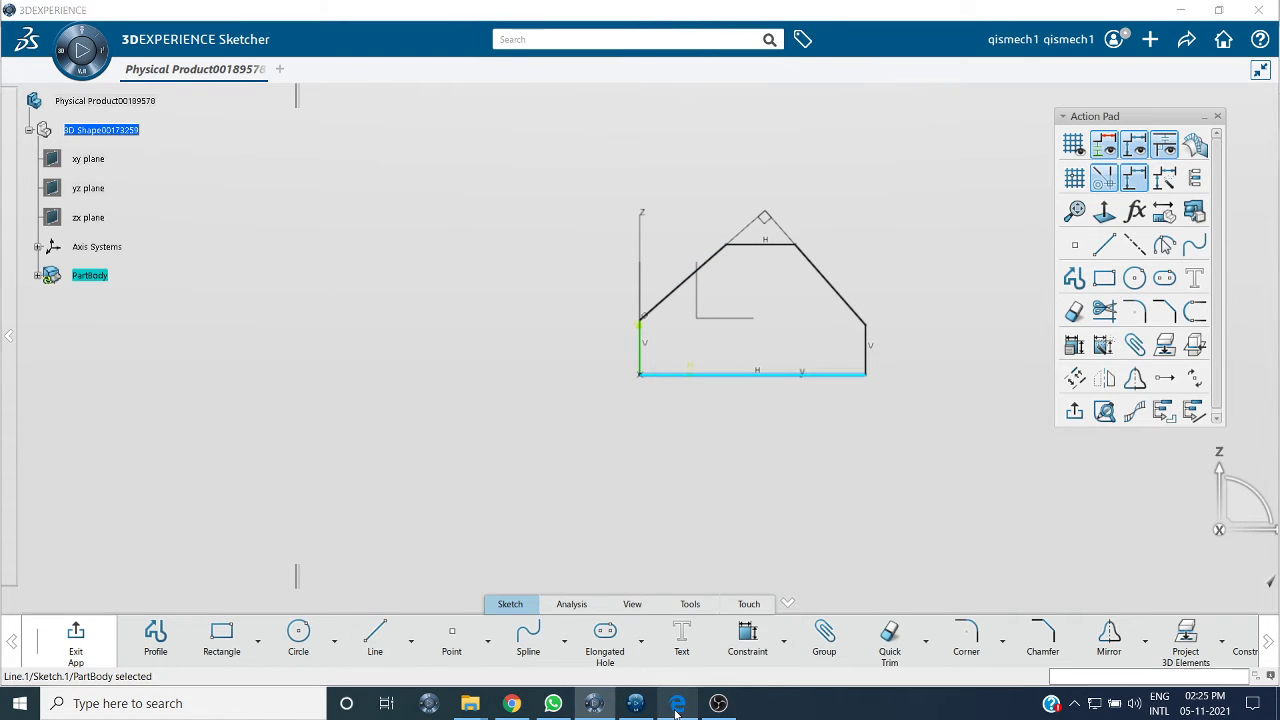
key("alt+Tab")
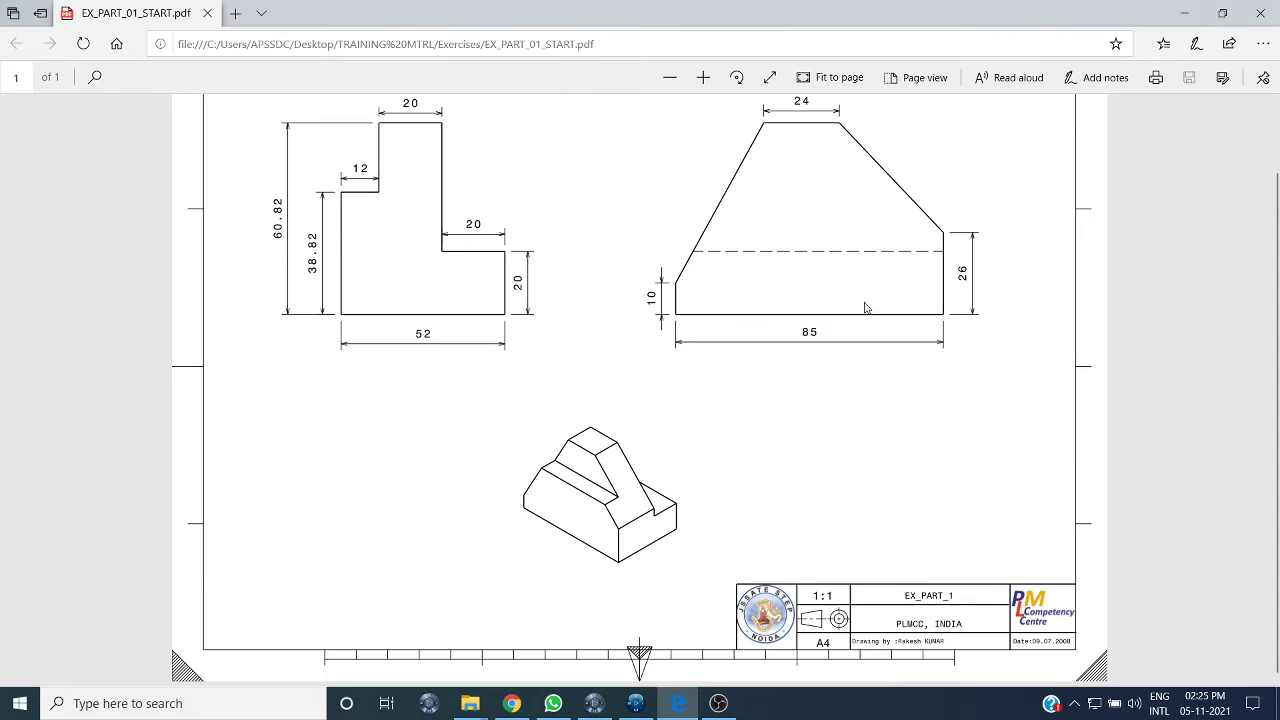
left_click(594, 703)
left_click(842, 385)
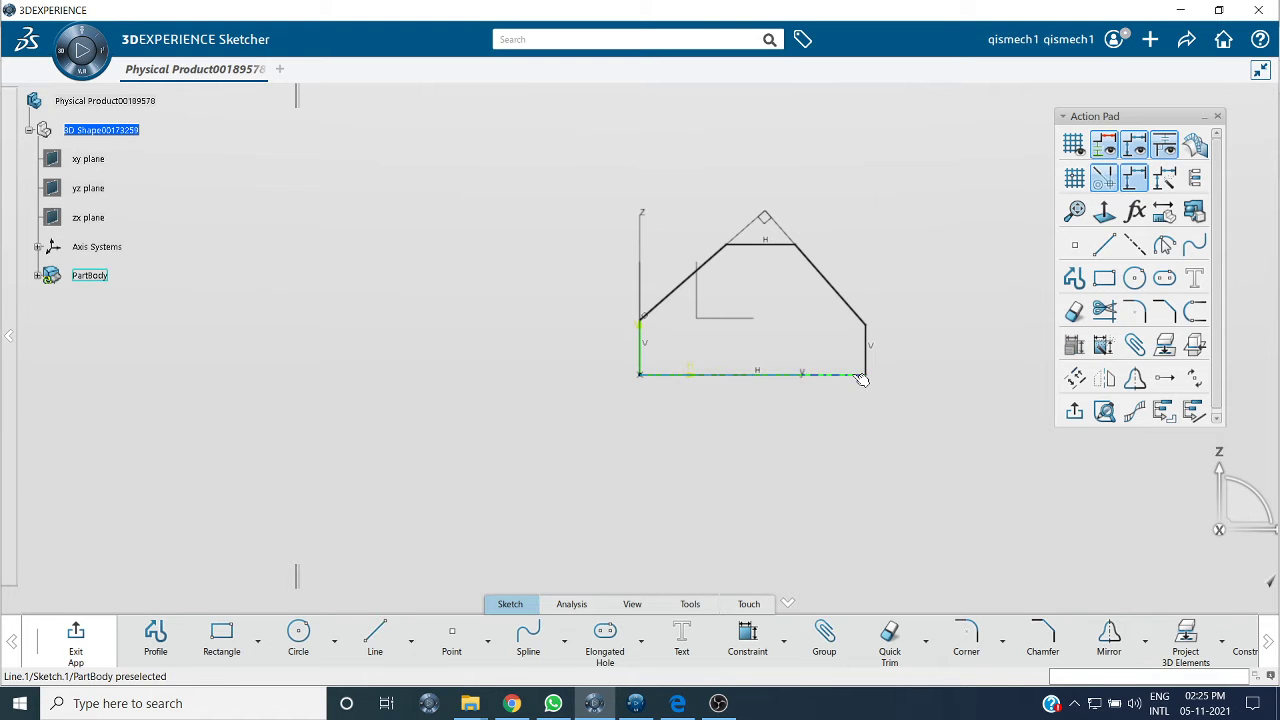
left_click(860, 376)
left_click(889, 260)
left_click(752, 418)
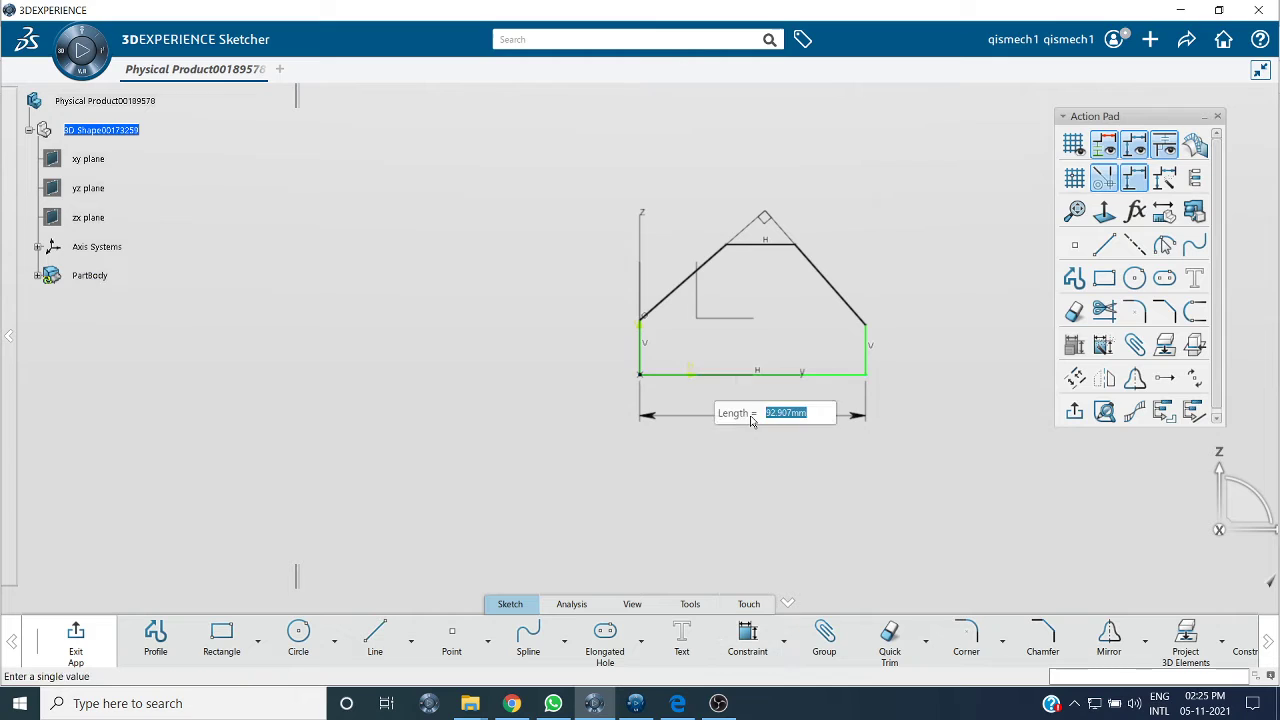
type("85")
key("Return")
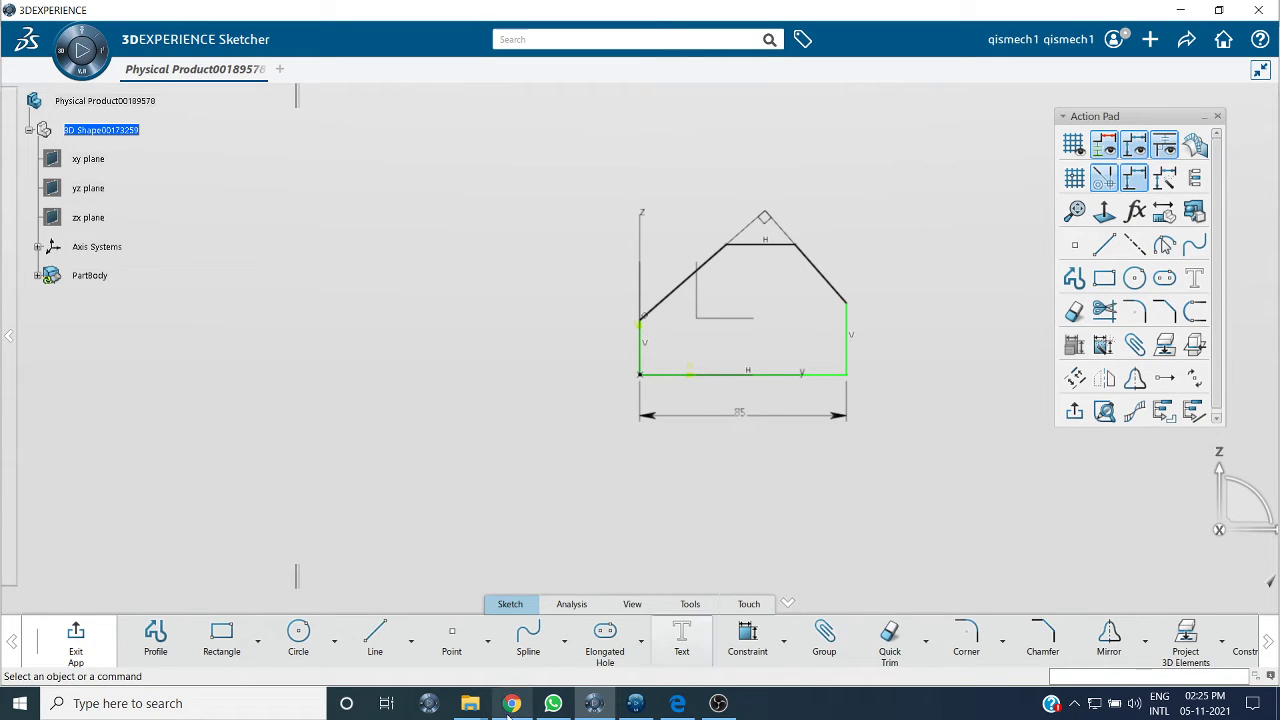
- Check the PDF drawing again and dimension the profile's horizontal top line to 24 mm
left_click(679, 703)
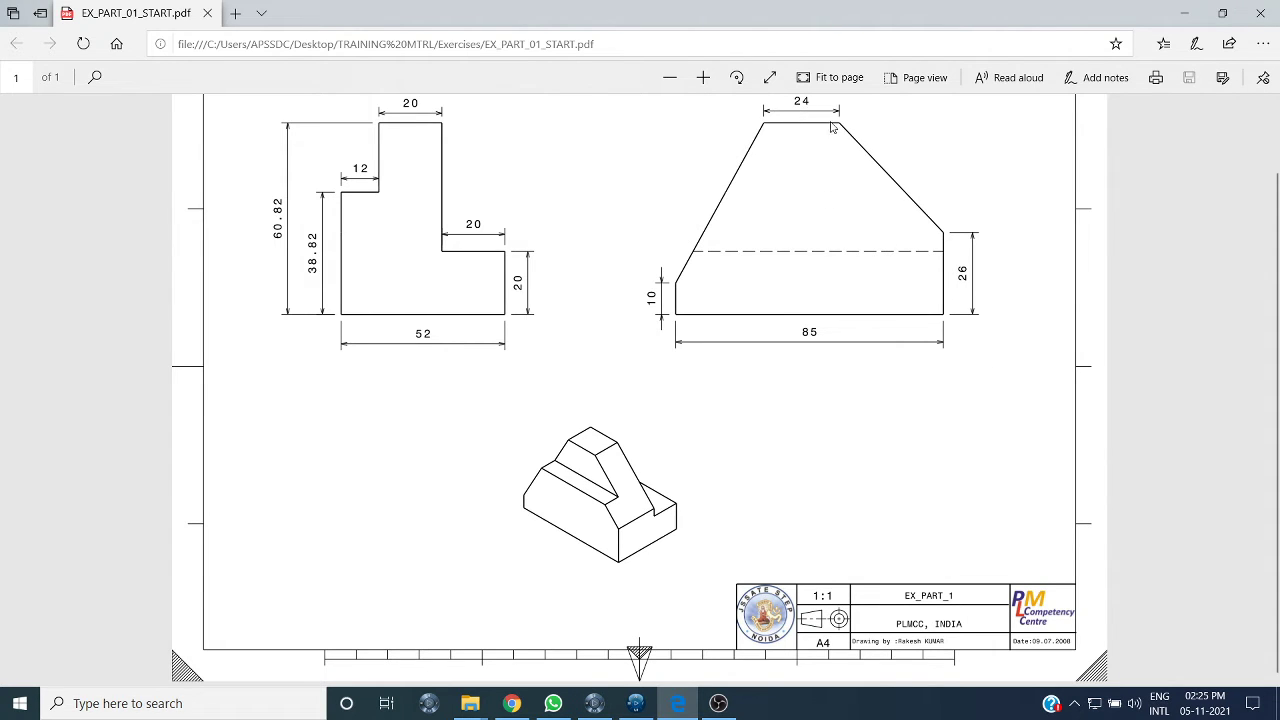
left_click(594, 703)
left_click(781, 245)
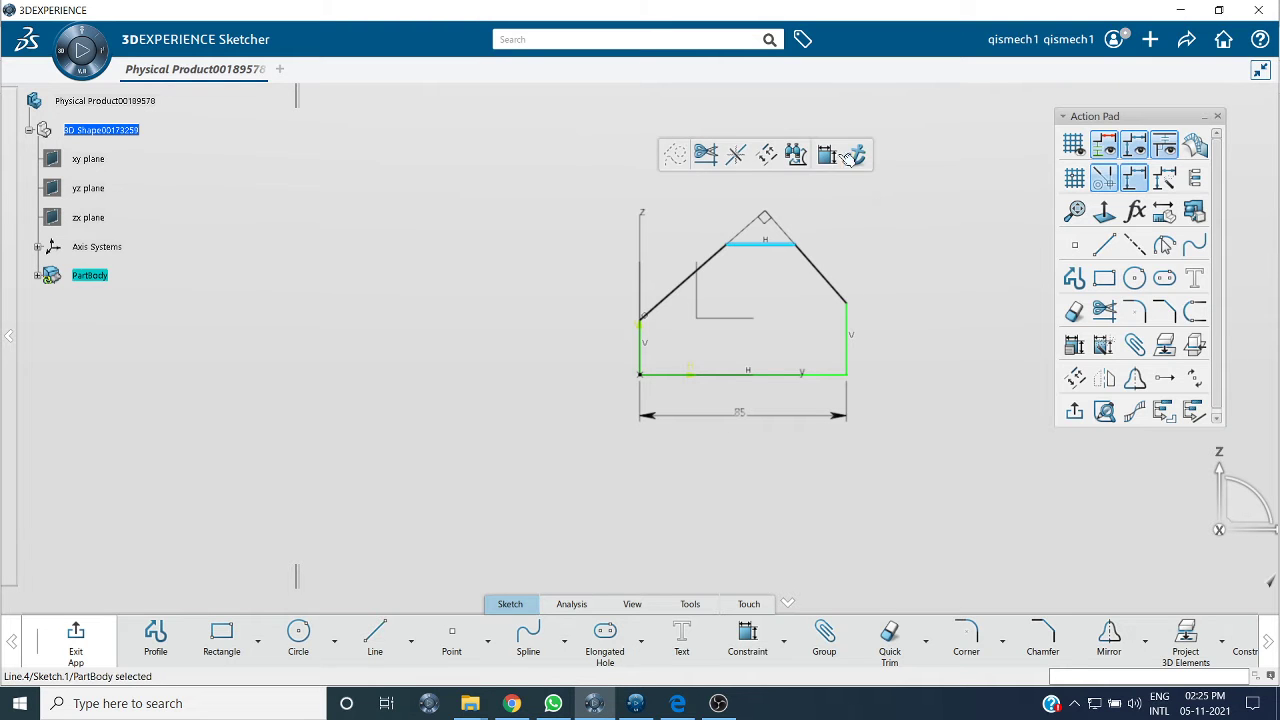
left_click(826, 155)
left_click(799, 200)
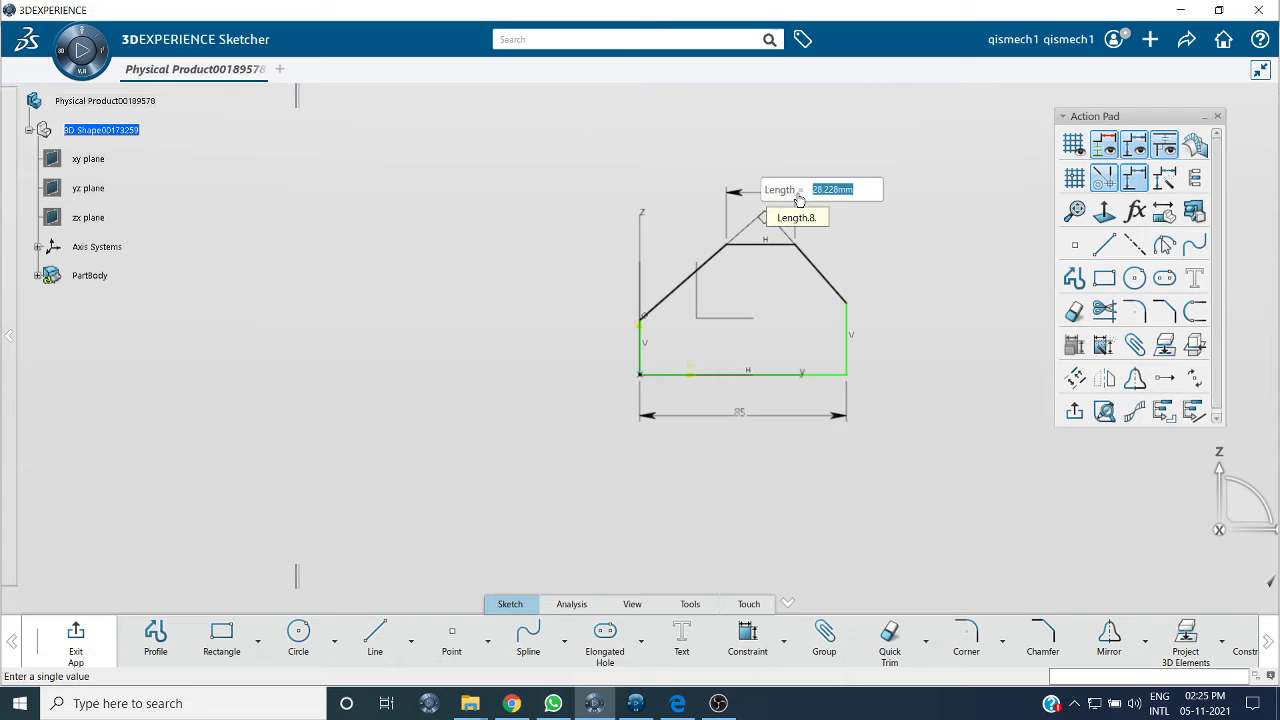
type("24")
key("Return")
- Dimension the profile's right vertical line to a length of 26 mm
left_click(846, 325)
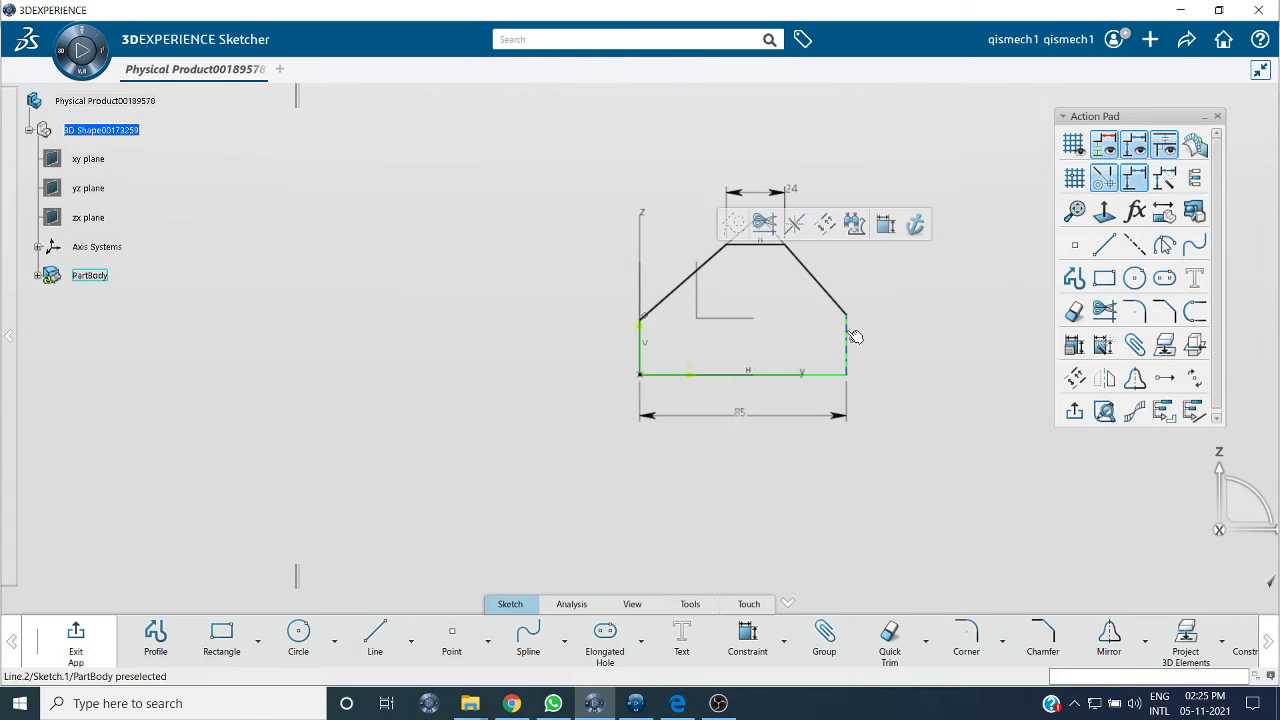
left_click(884, 224)
left_click(888, 334)
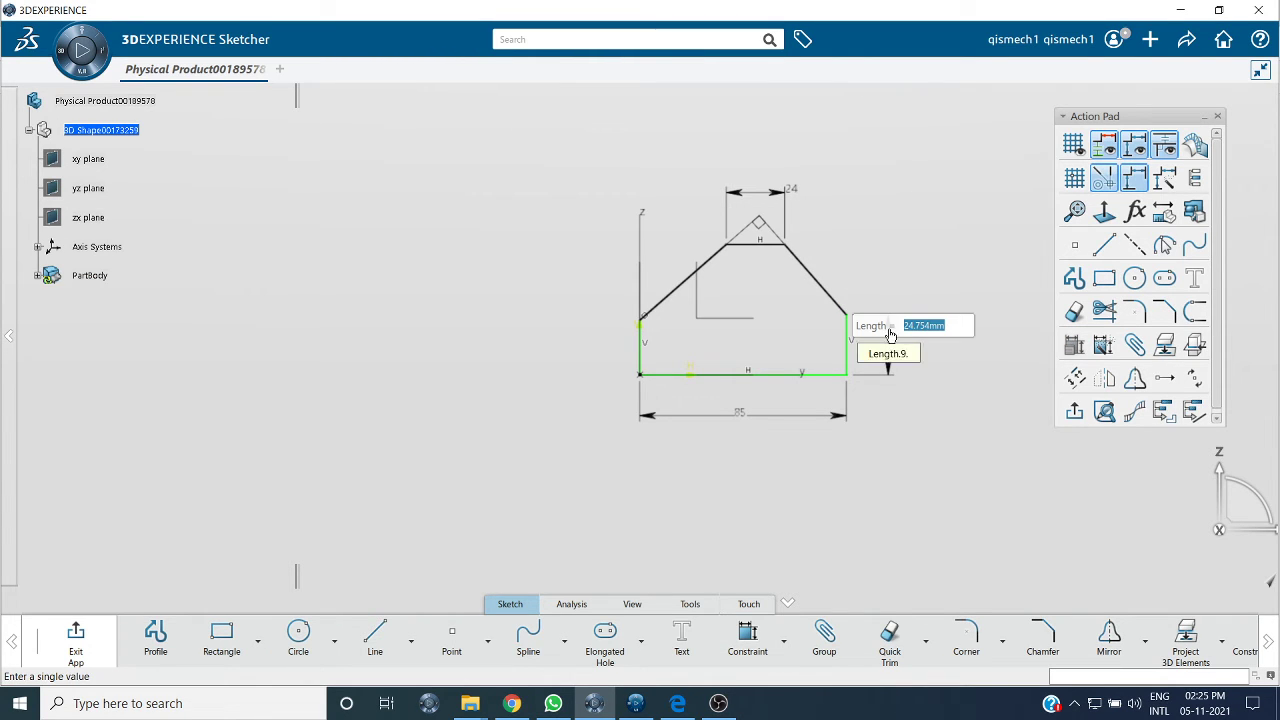
type("26")
key("Return")
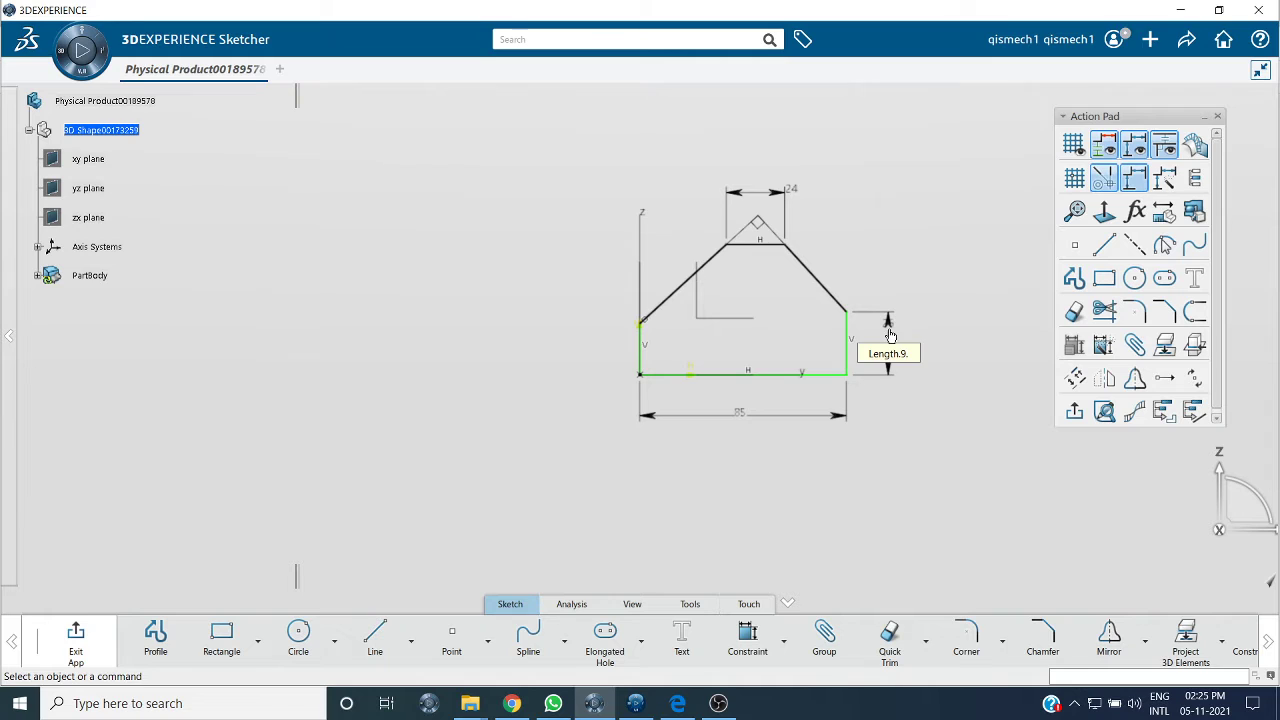
- Dimension the profile's left vertical line, starting at the origin, to a length of 10 mm
left_click(642, 358)
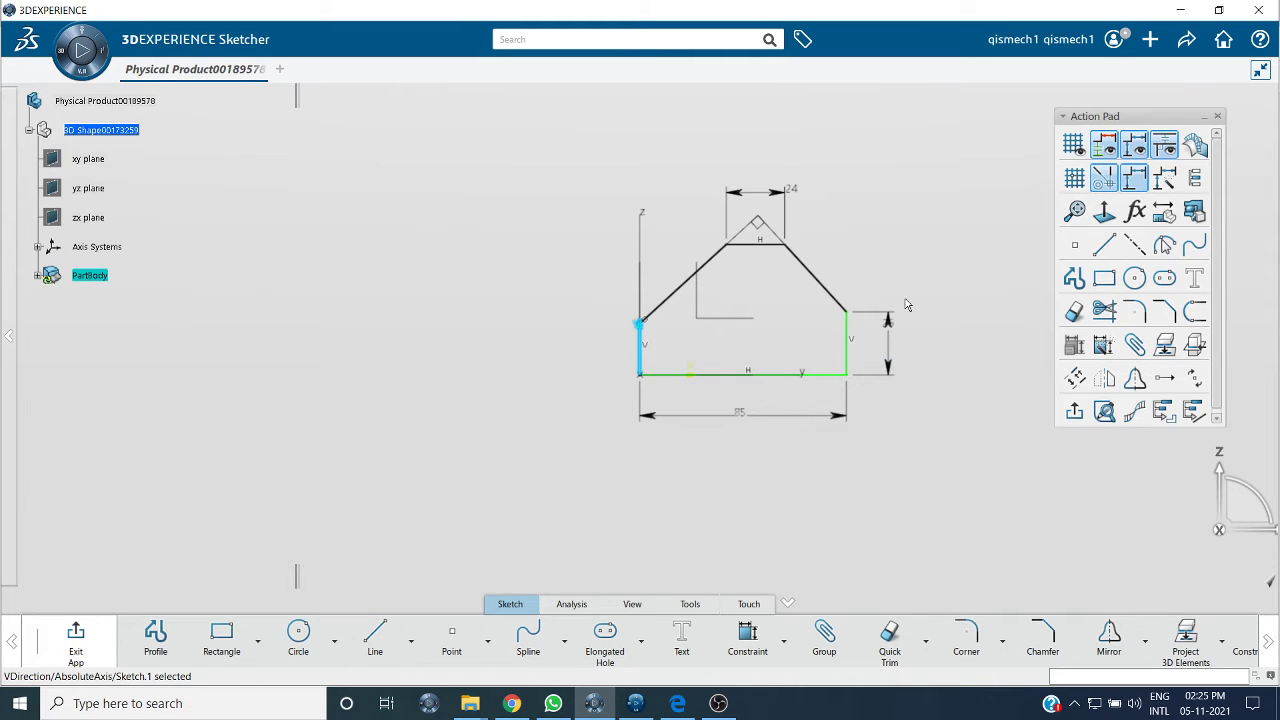
left_click(710, 338)
mouse_move(702, 332)
middle_mouse_down()
mouse_move(709, 246)
mouse_move(651, 252)
mouse_move(648, 195)
middle_mouse_up()
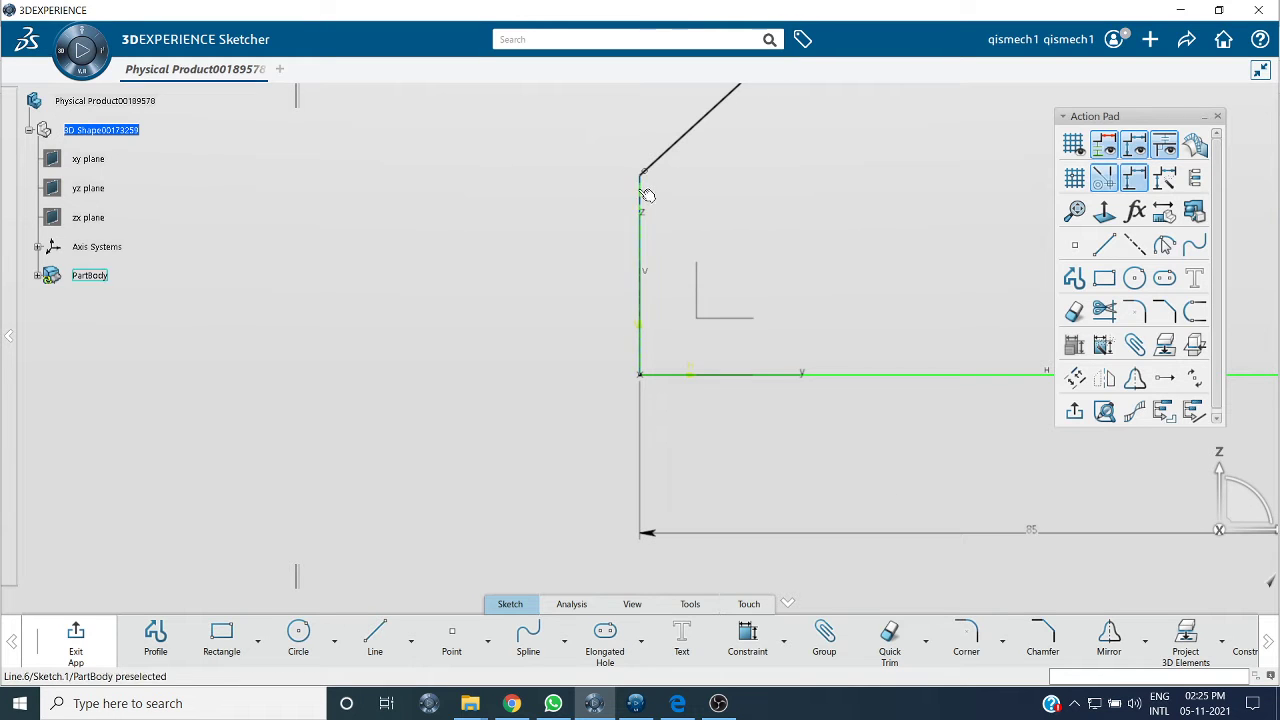
left_click(648, 195)
left_click(720, 106)
left_click(535, 266)
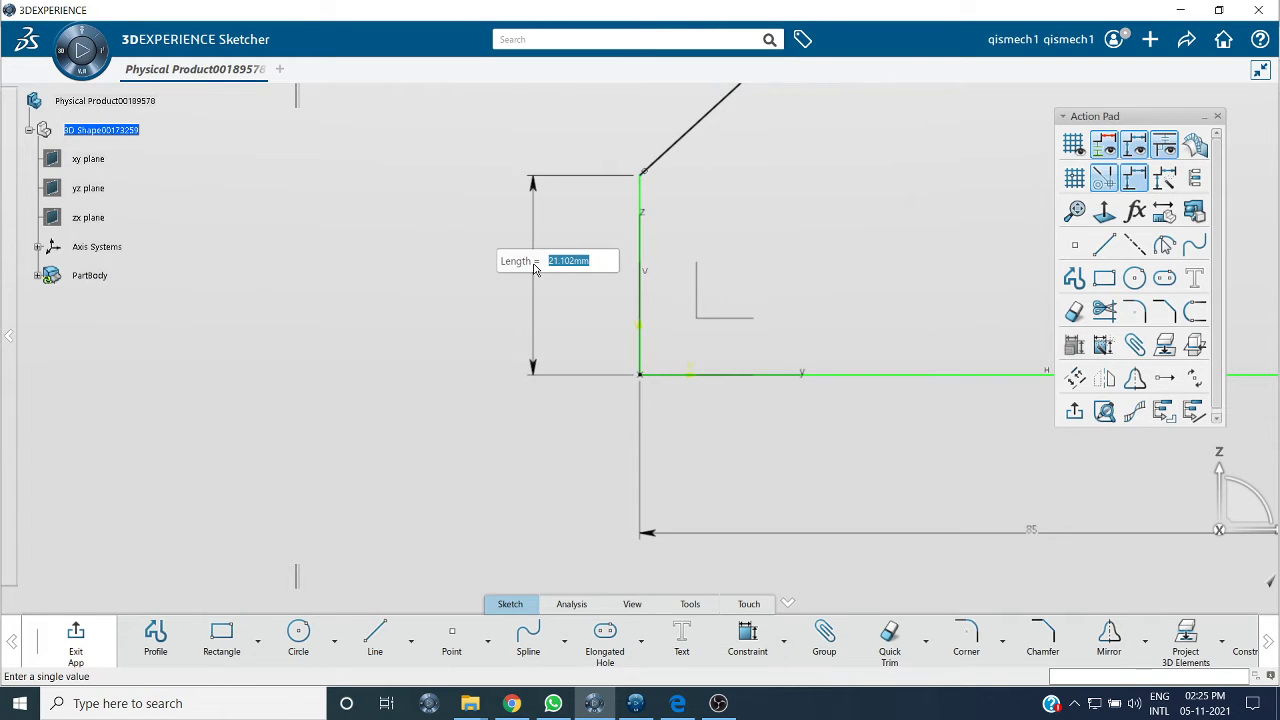
type("10")
key("Return")
- Consult the PDF drawing and constrain the horizontal distance from the top line's right endpoint to the right vertical line as 61/2 mm
middle_click_drag(805, 285, 763, 551)
left_click(677, 703)
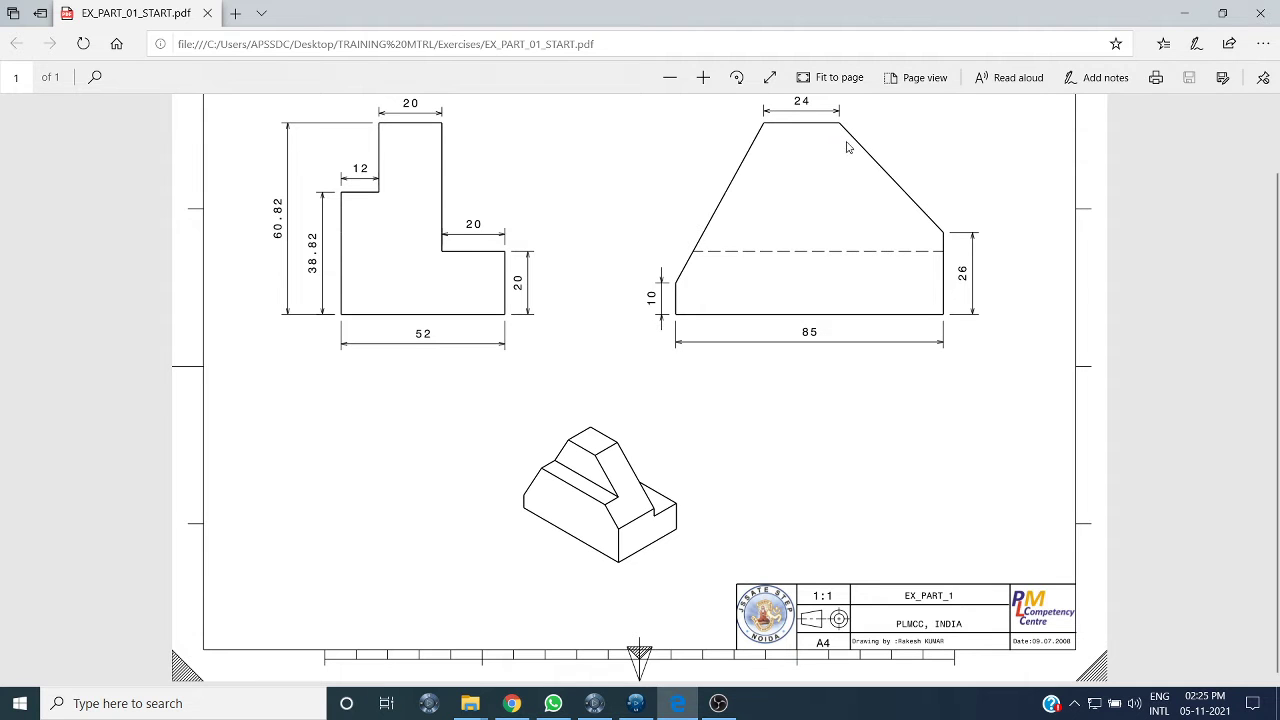
left_click(594, 703)
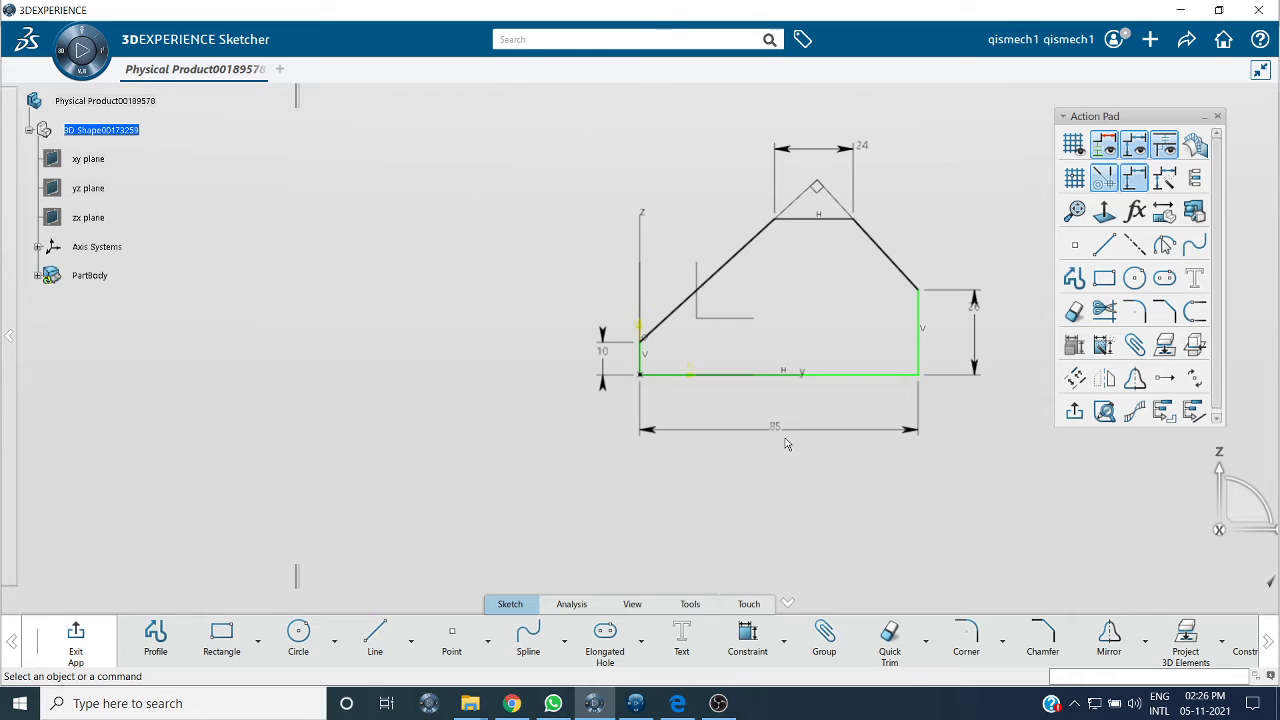
left_click(862, 228)
left_click(891, 135)
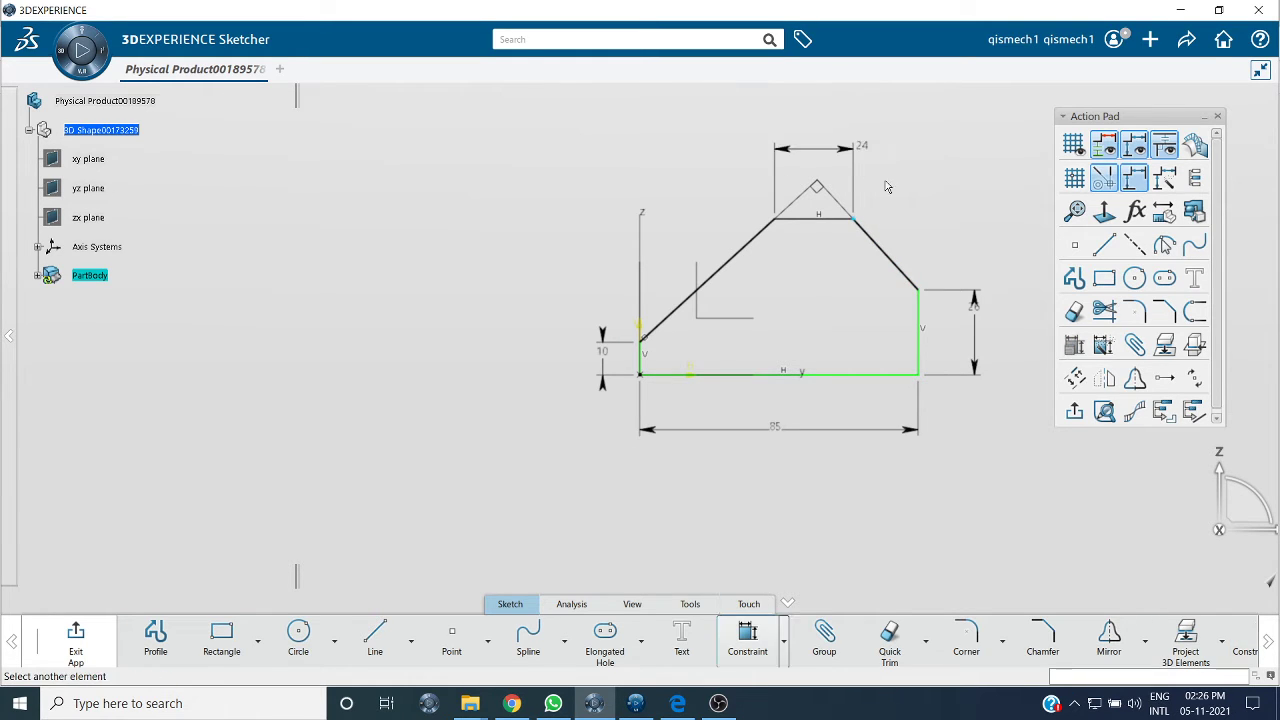
left_click(915, 330)
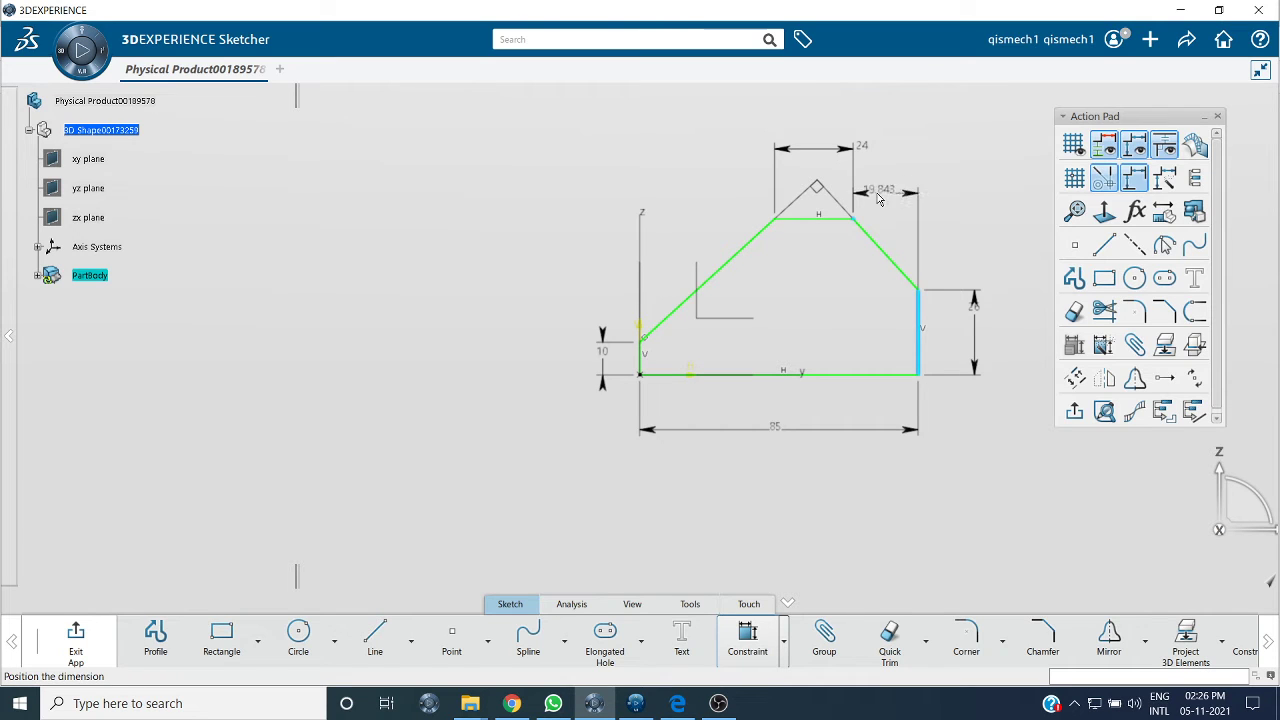
left_click(888, 198)
type("61")
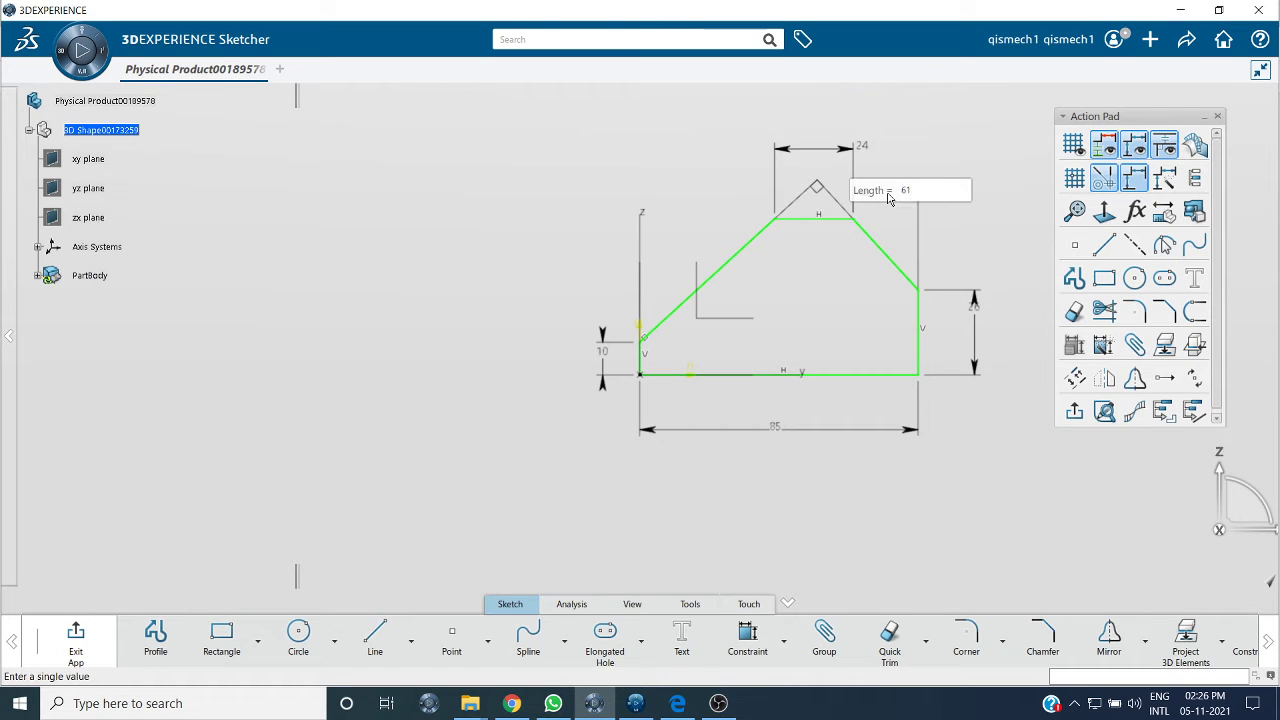
type("/2")
key("Return")
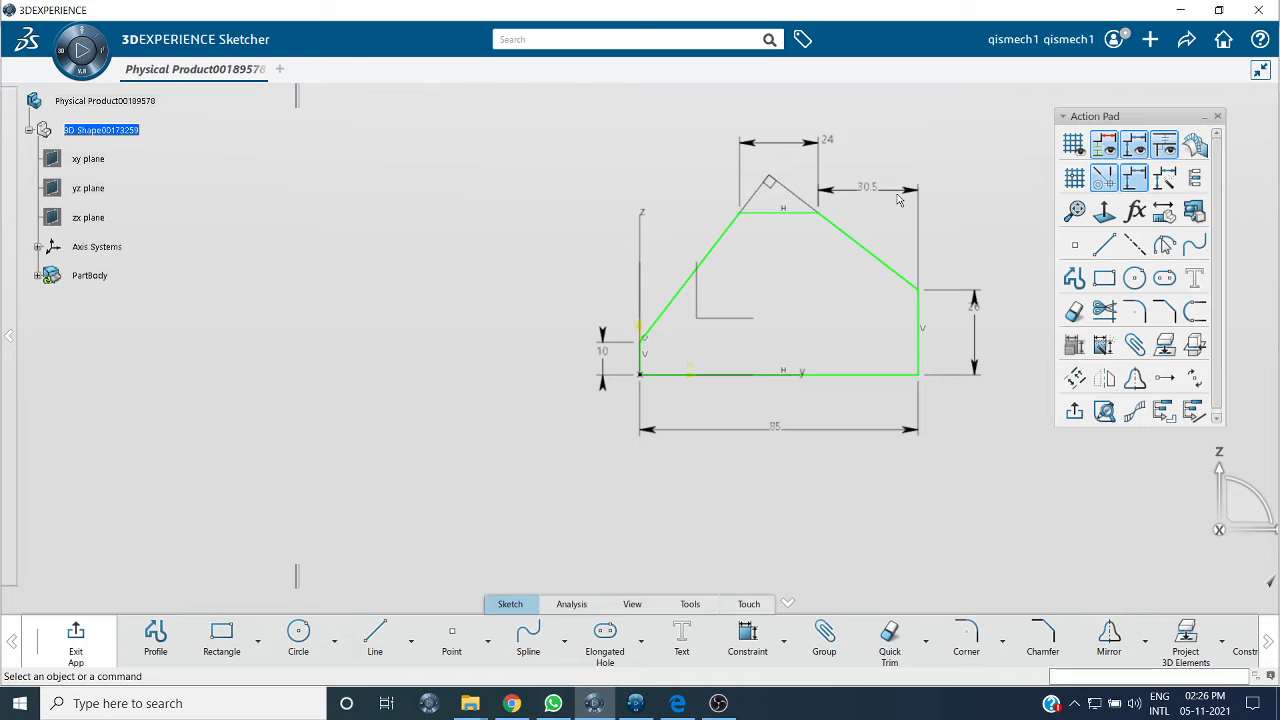
- Exit and reopen the profile sketch, and delete its 30.5 mm horizontal dimension
middle_click_drag(1003, 237, 1005, 275)
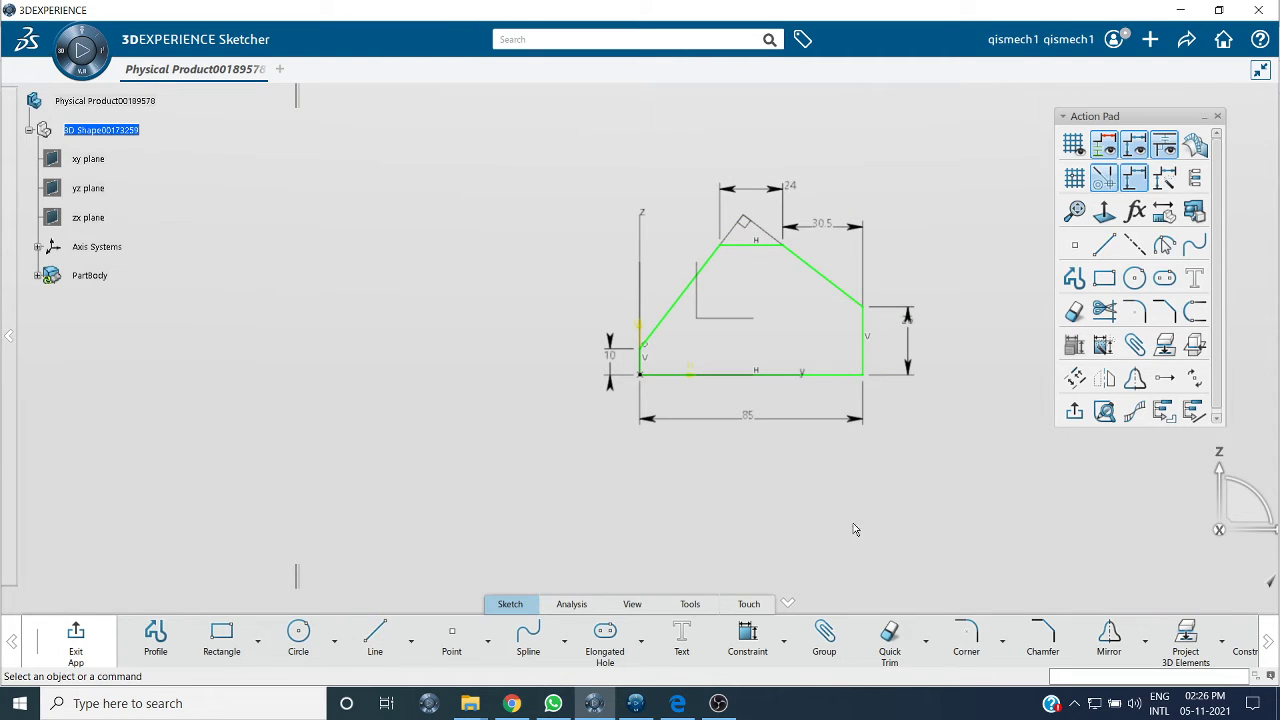
left_click(1074, 412)
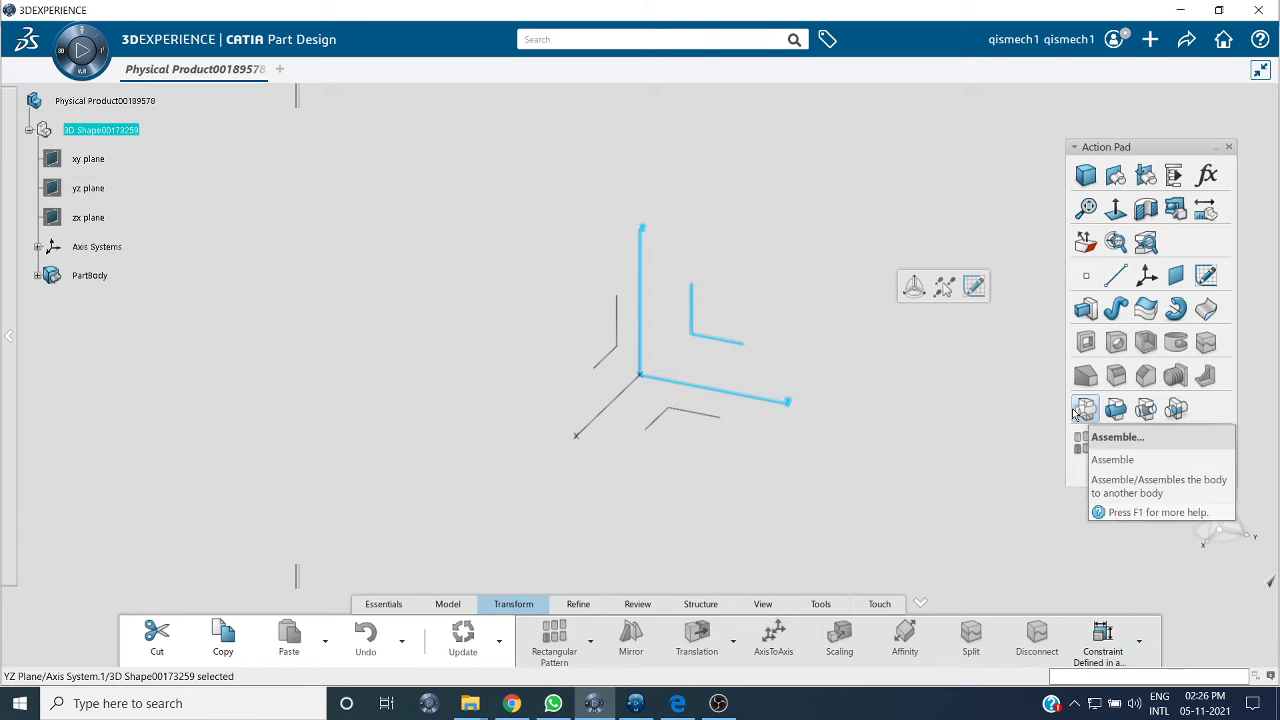
left_click(776, 293)
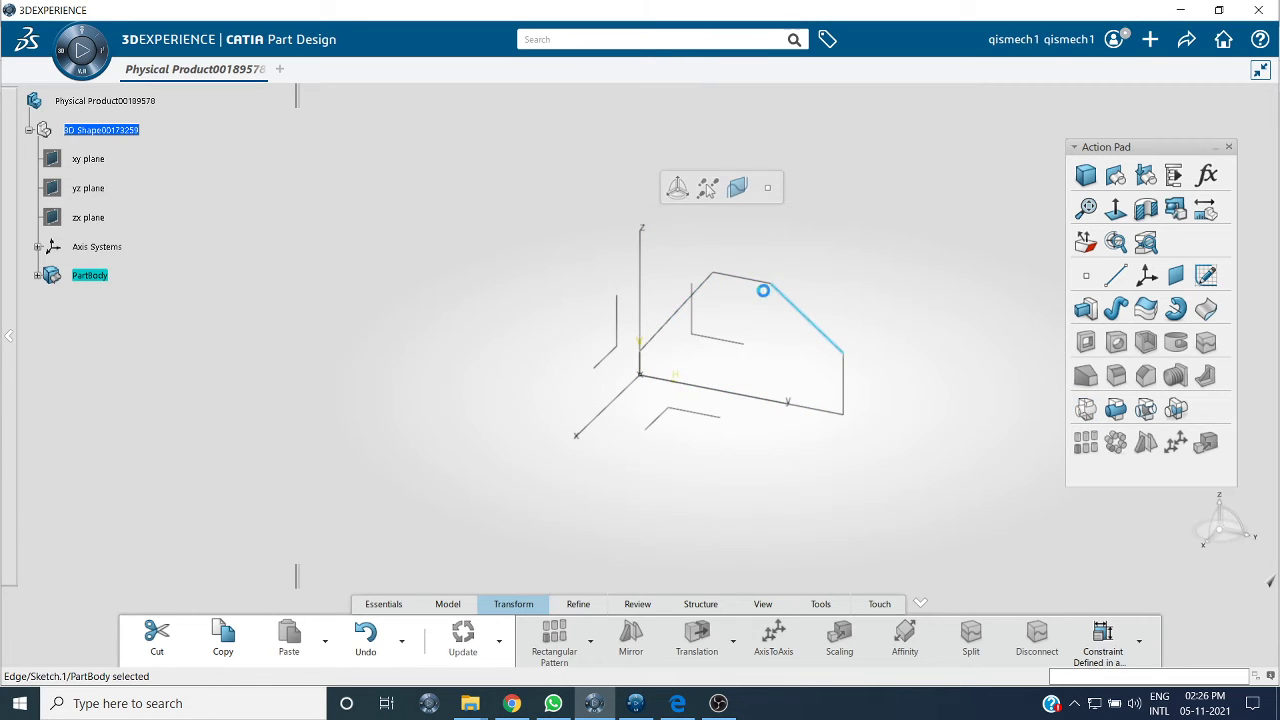
left_click(766, 283)
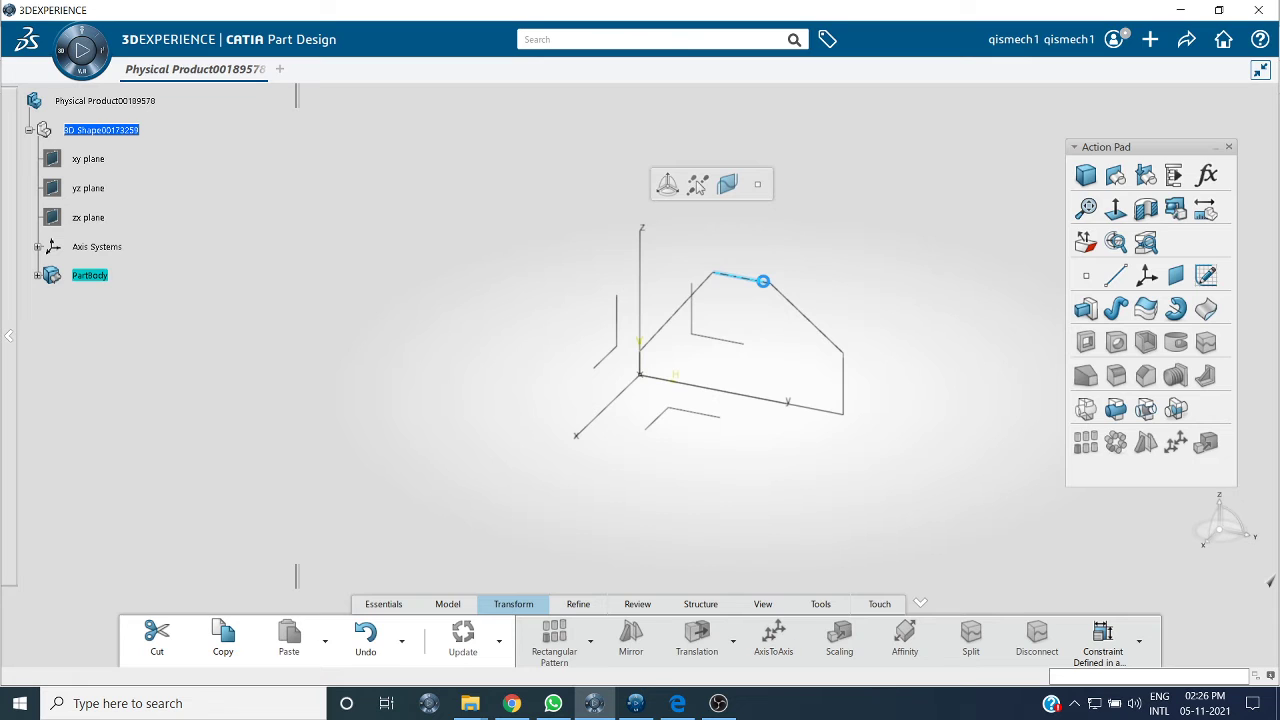
double_click(763, 281)
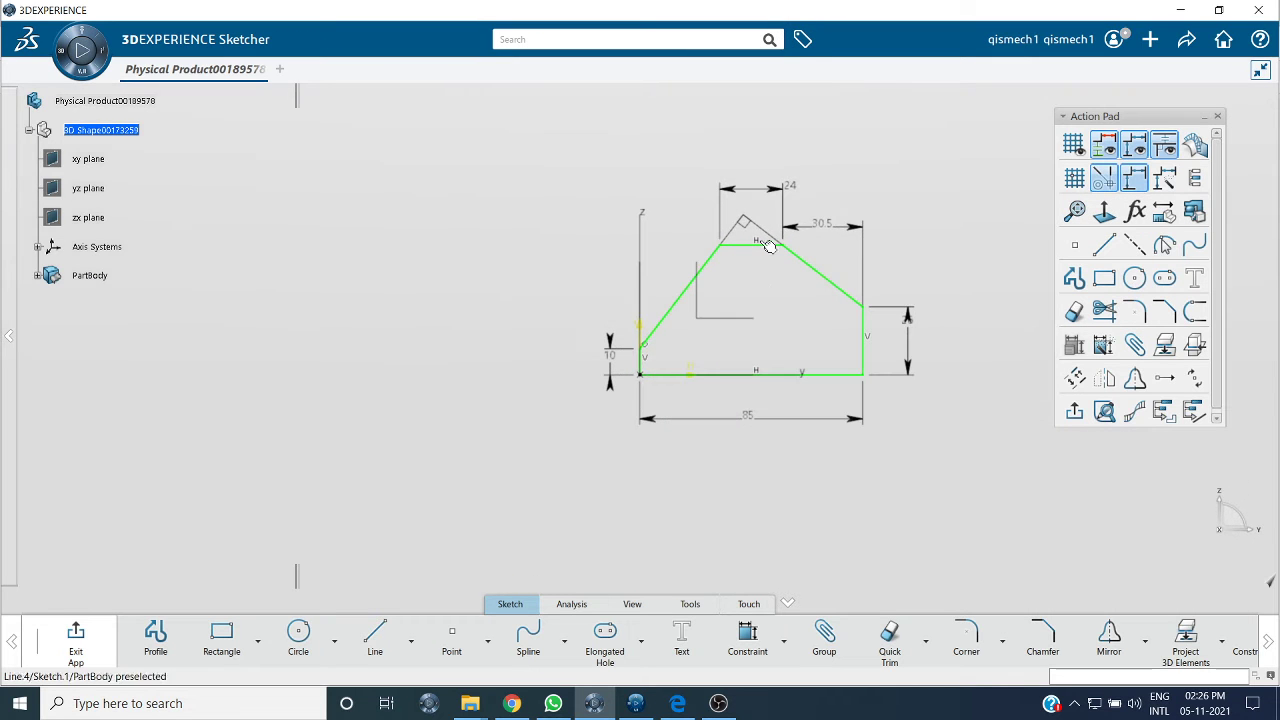
right_click(890, 228)
left_click(908, 391)
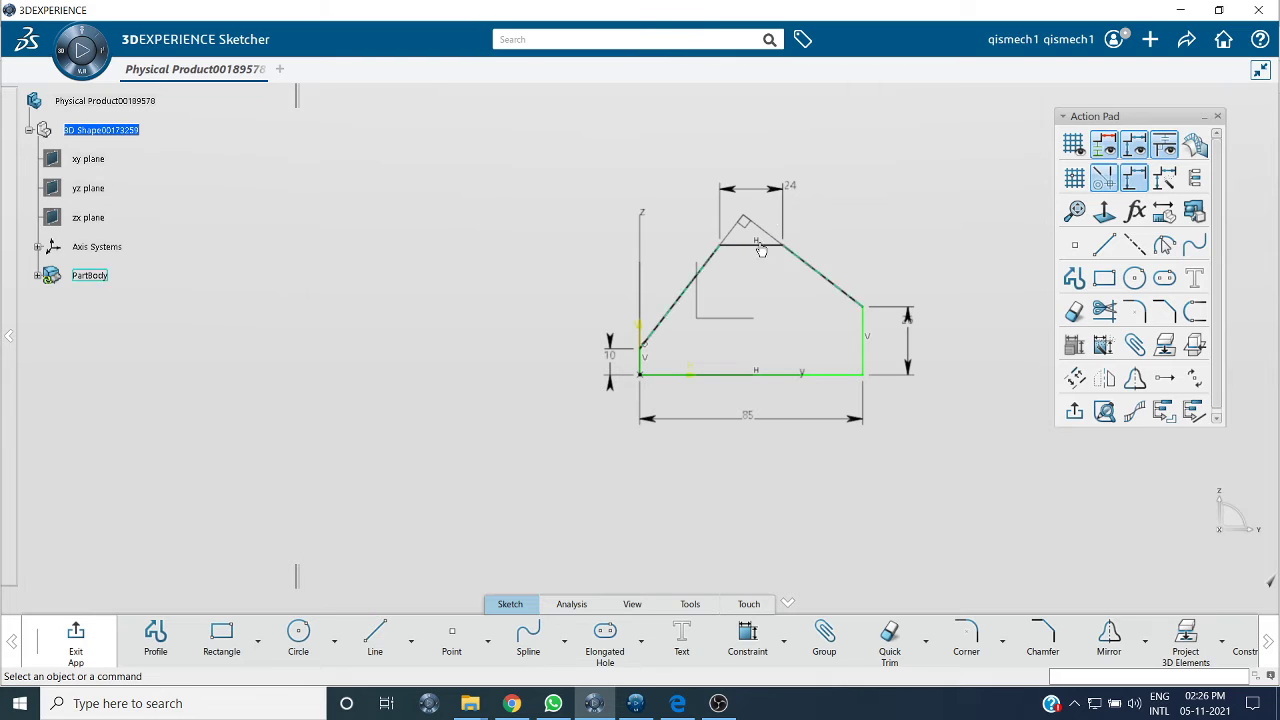
- Dimension the height between the profile's top and bottom lines as 60.82 mm, and delete the perpendicularity constraint between the two slanted lines
left_click(758, 244)
left_click(806, 152)
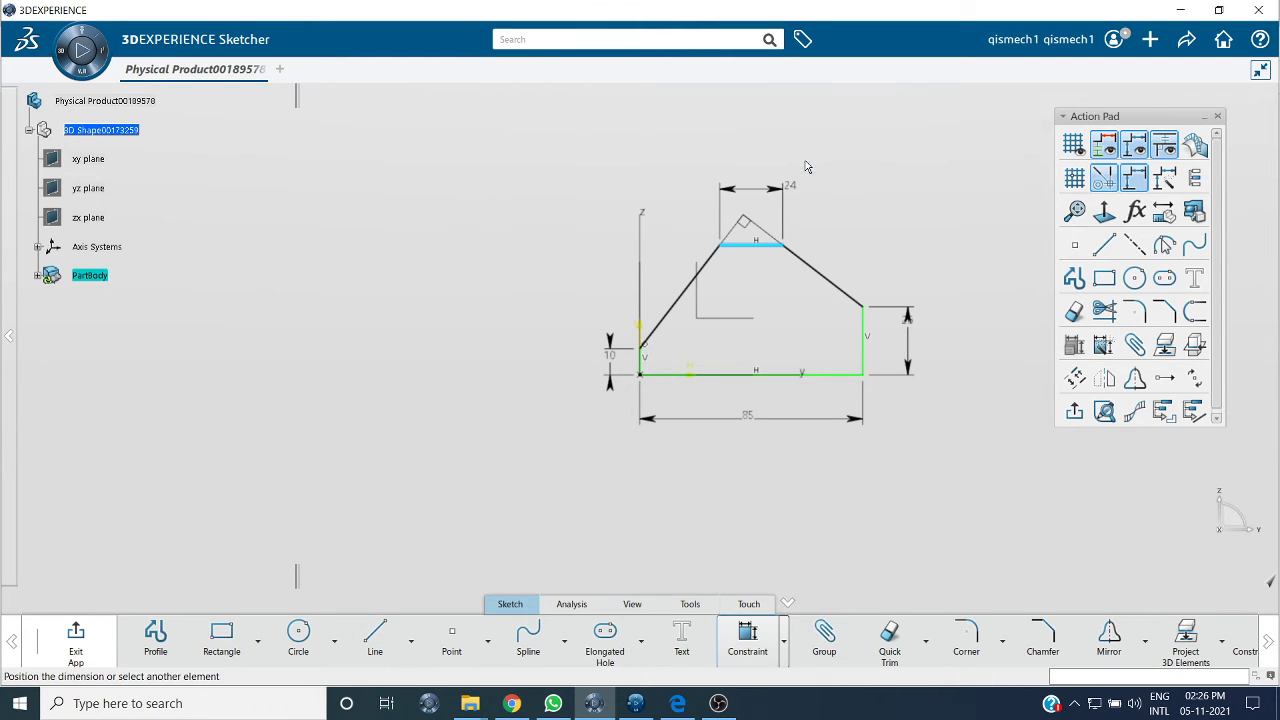
left_click(806, 378)
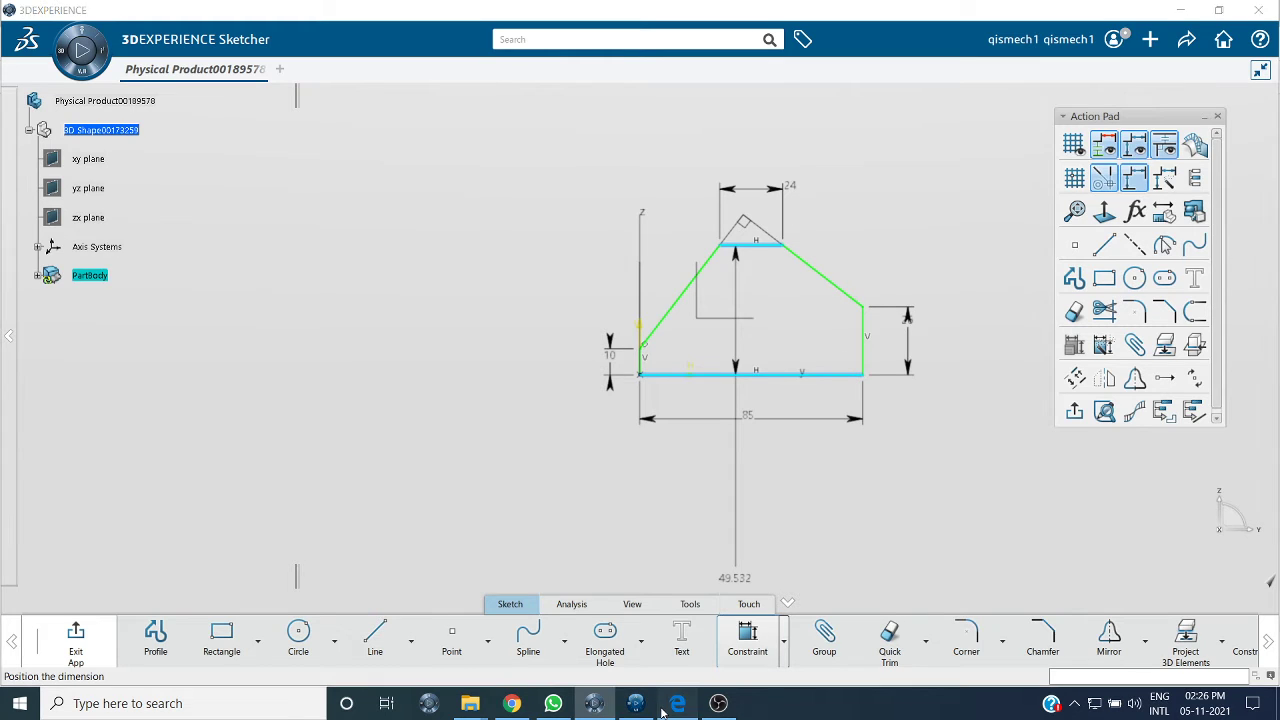
left_click(672, 705)
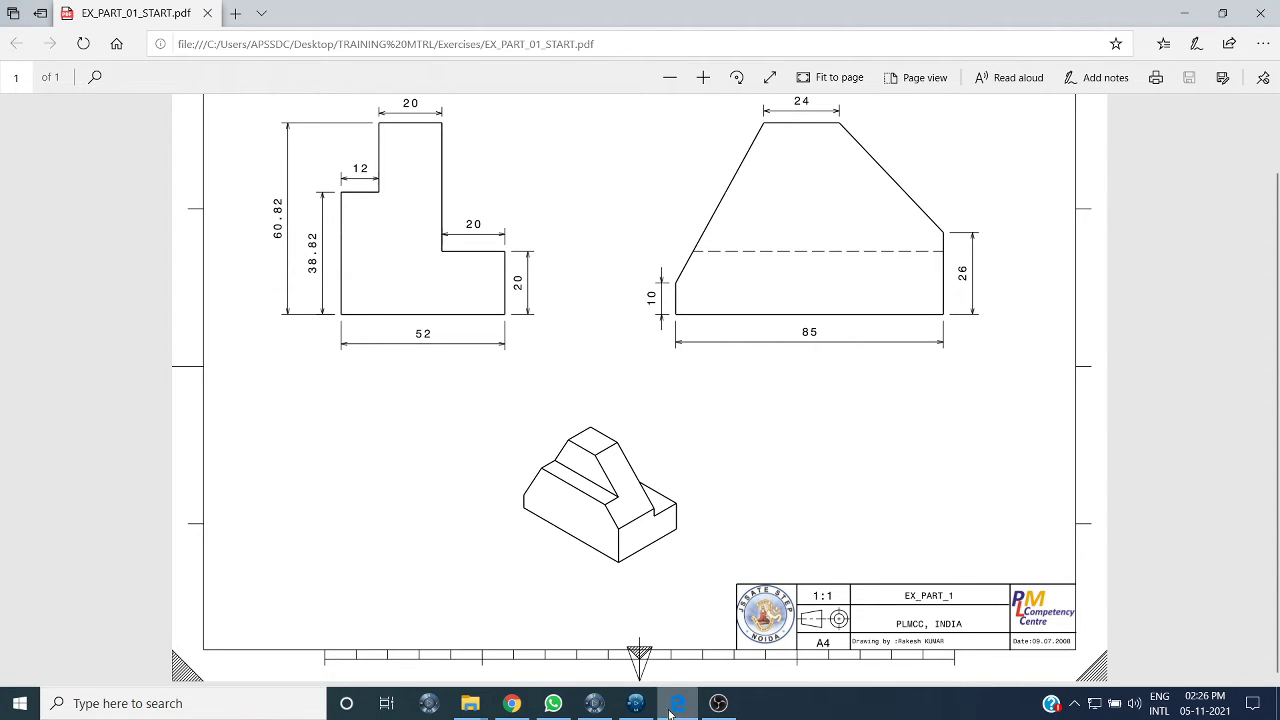
left_click(614, 707)
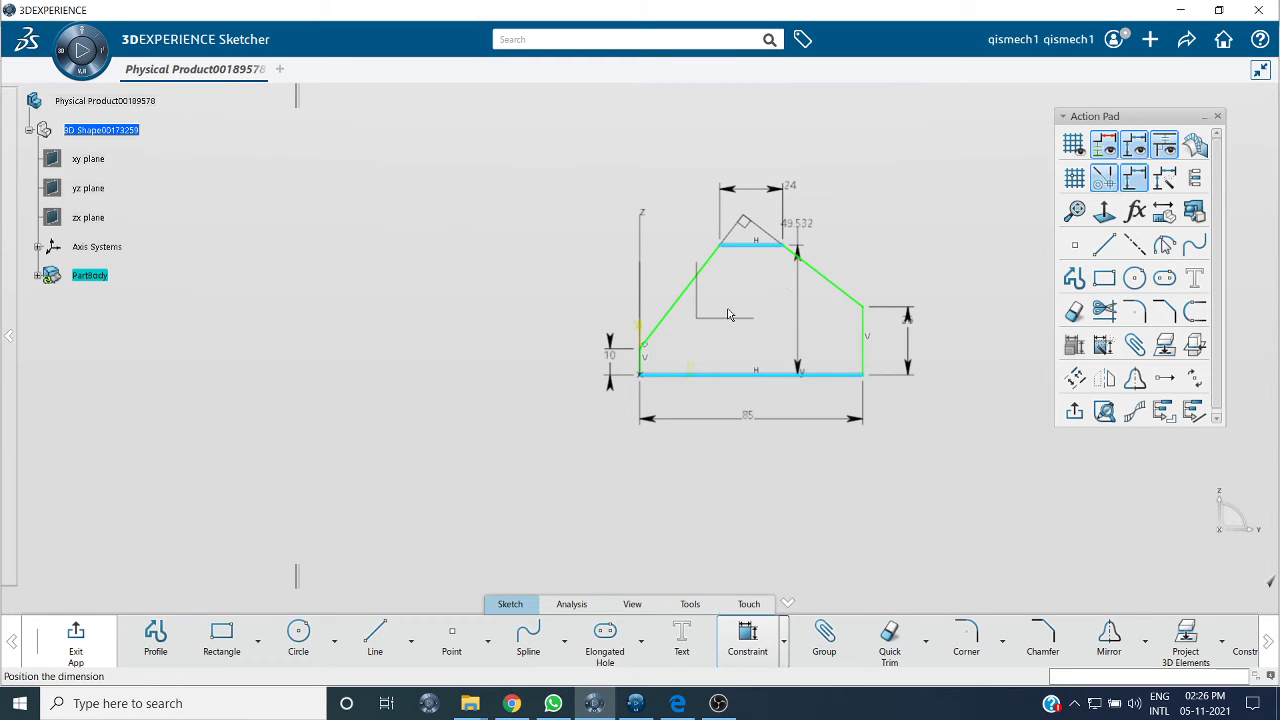
left_click(460, 314)
type("60.82")
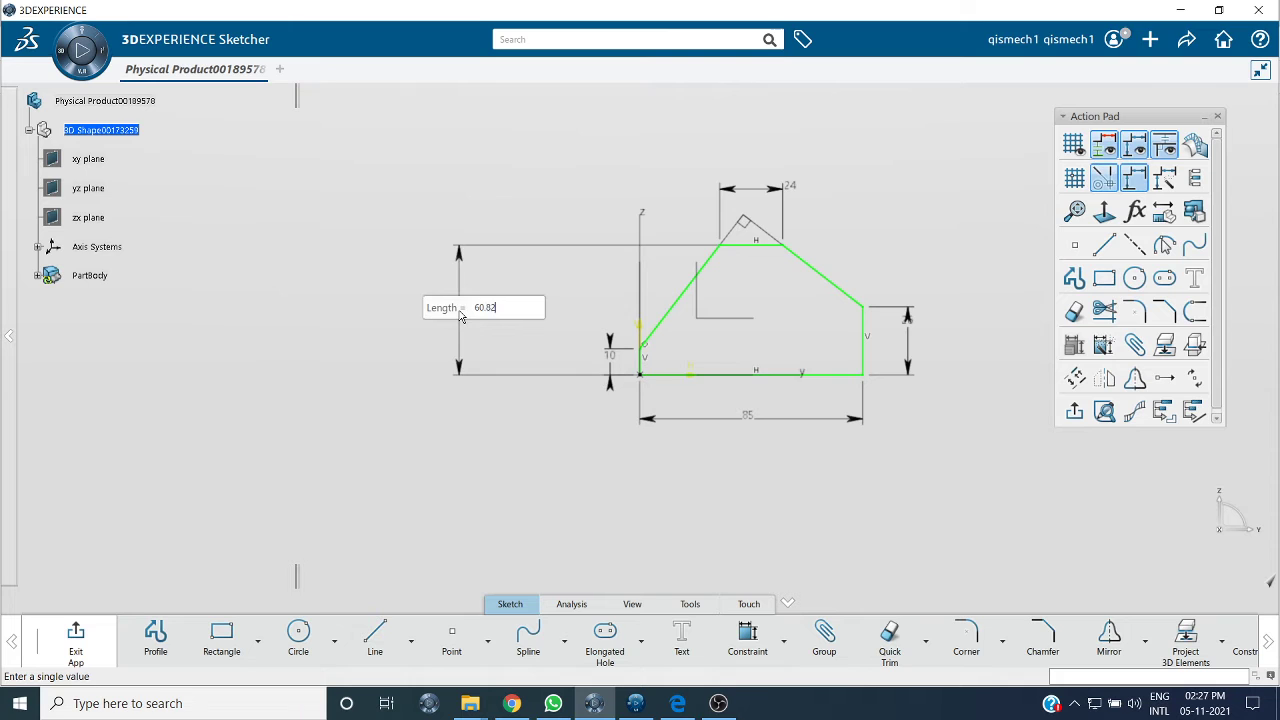
key("Return")
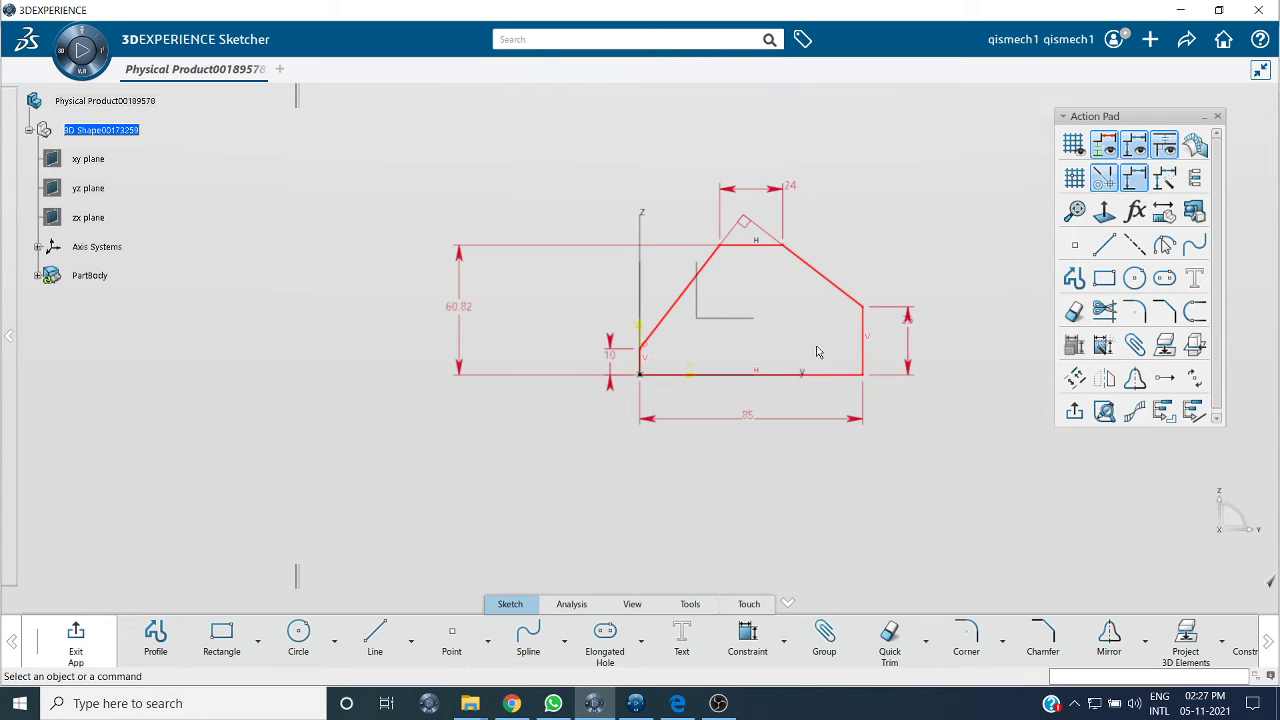
right_click(748, 221)
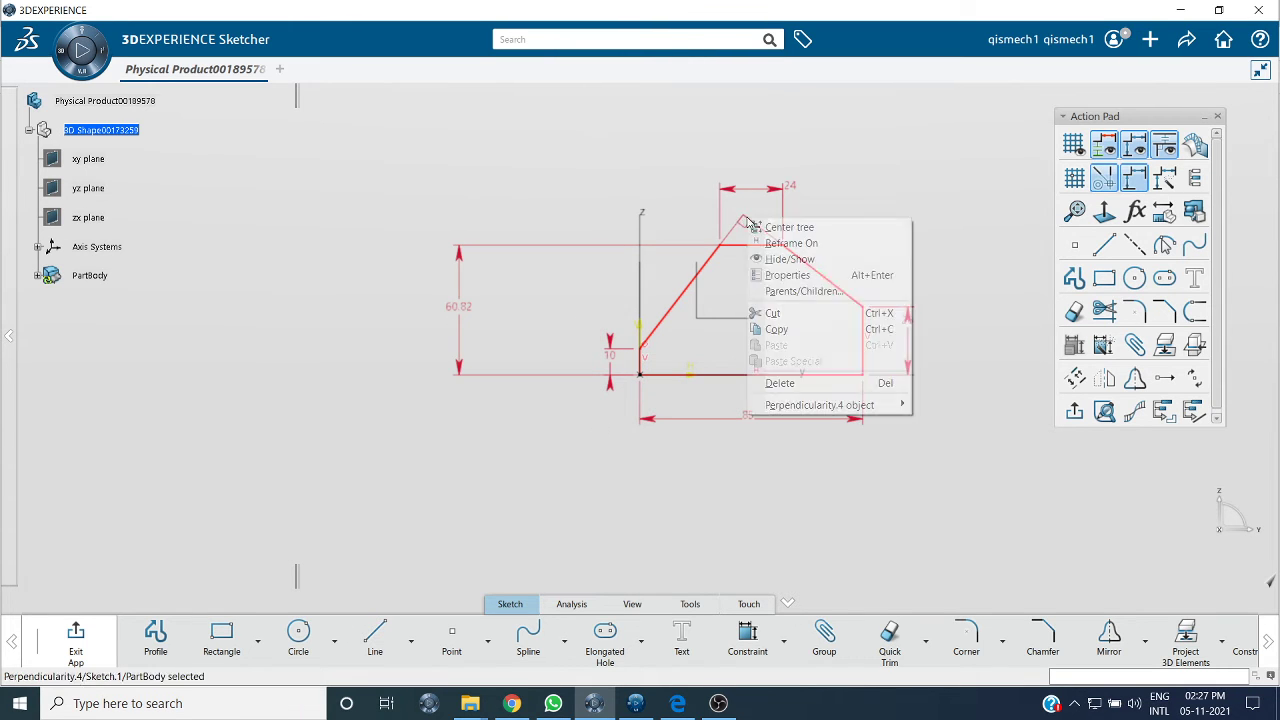
left_click(790, 383)
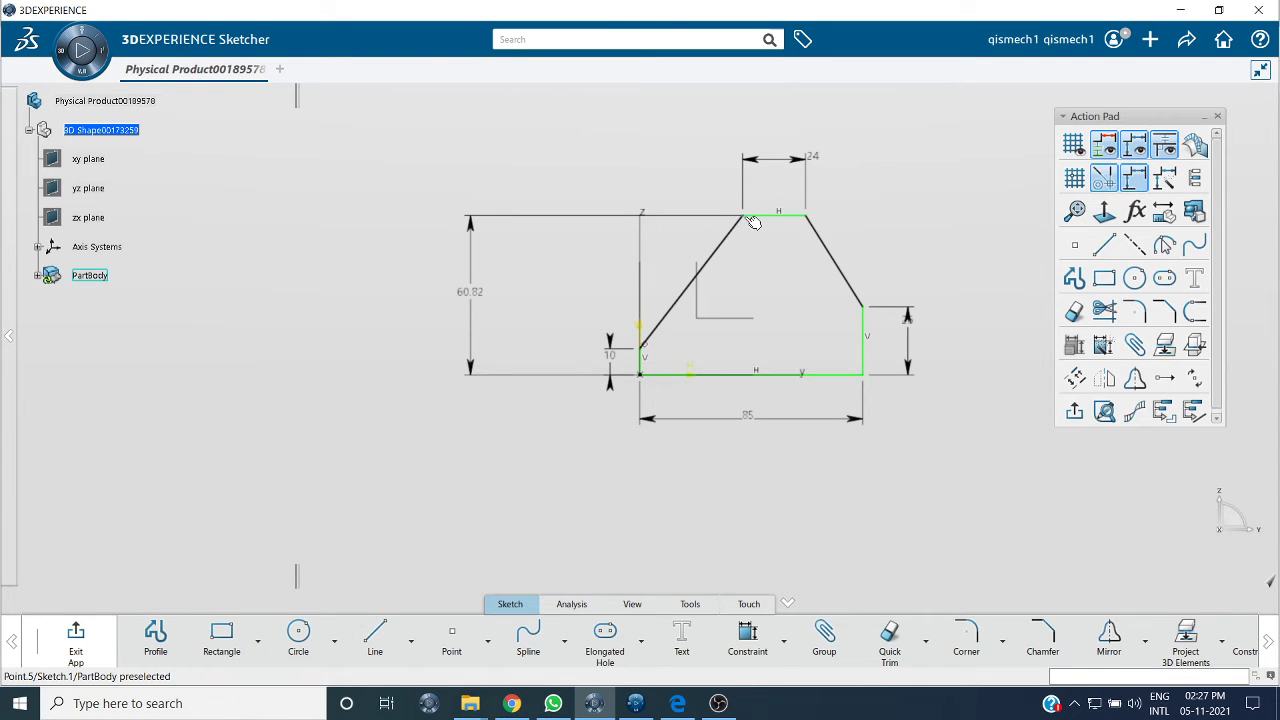
- Constrain the horizontal distance from the top line's left endpoint to the vertical axis as 61/2 mm and exit the sketch
left_click(754, 222)
left_click(805, 133)
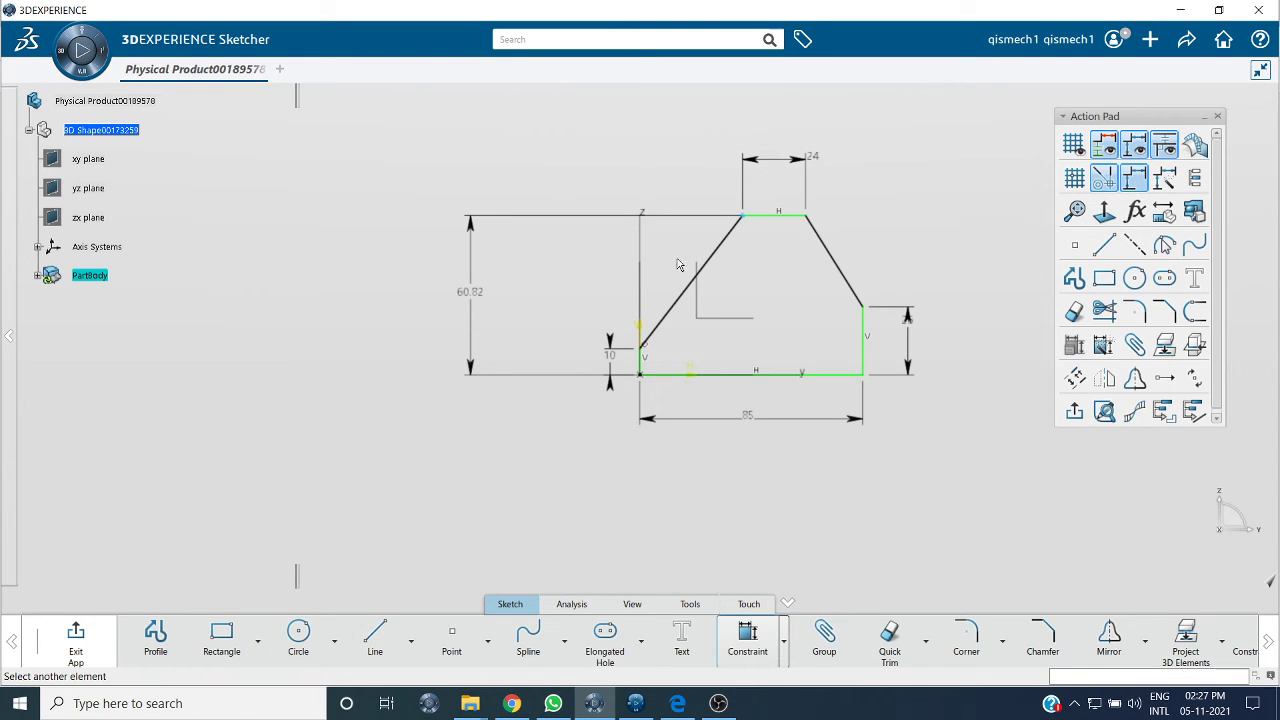
left_click(645, 333)
left_click(662, 148)
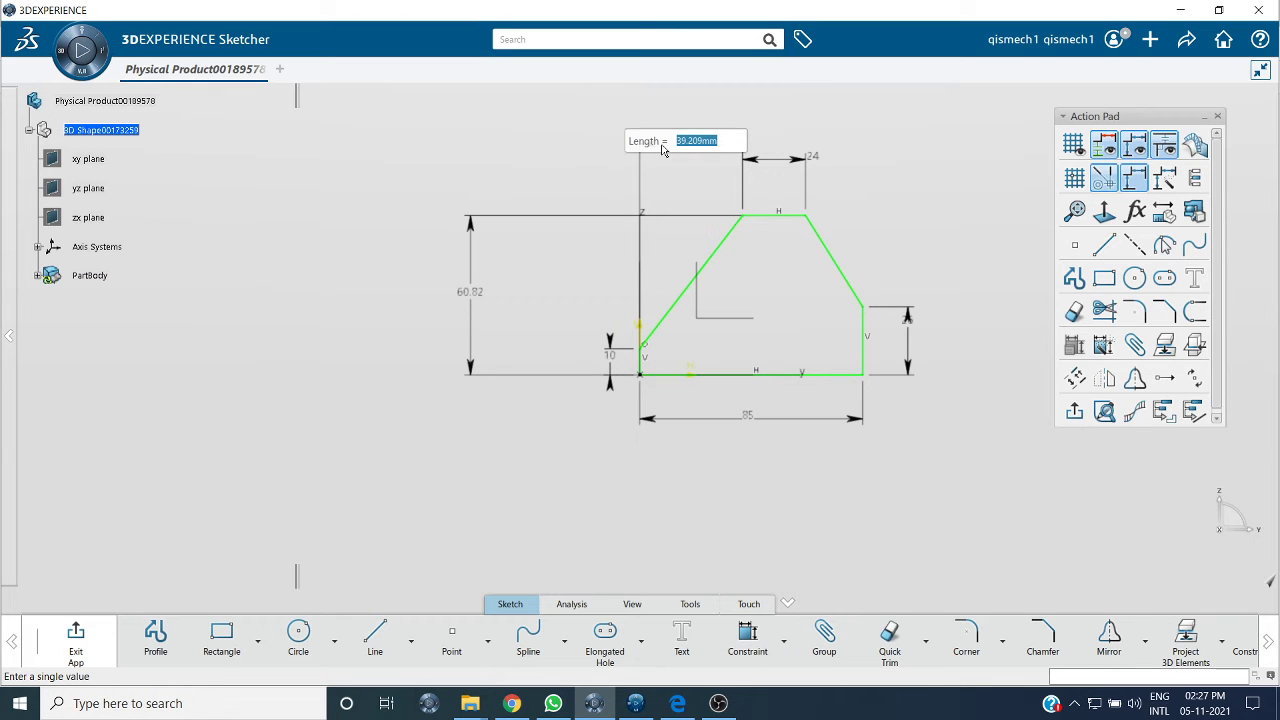
type("61")
key("BackSpace")
type("0.5")
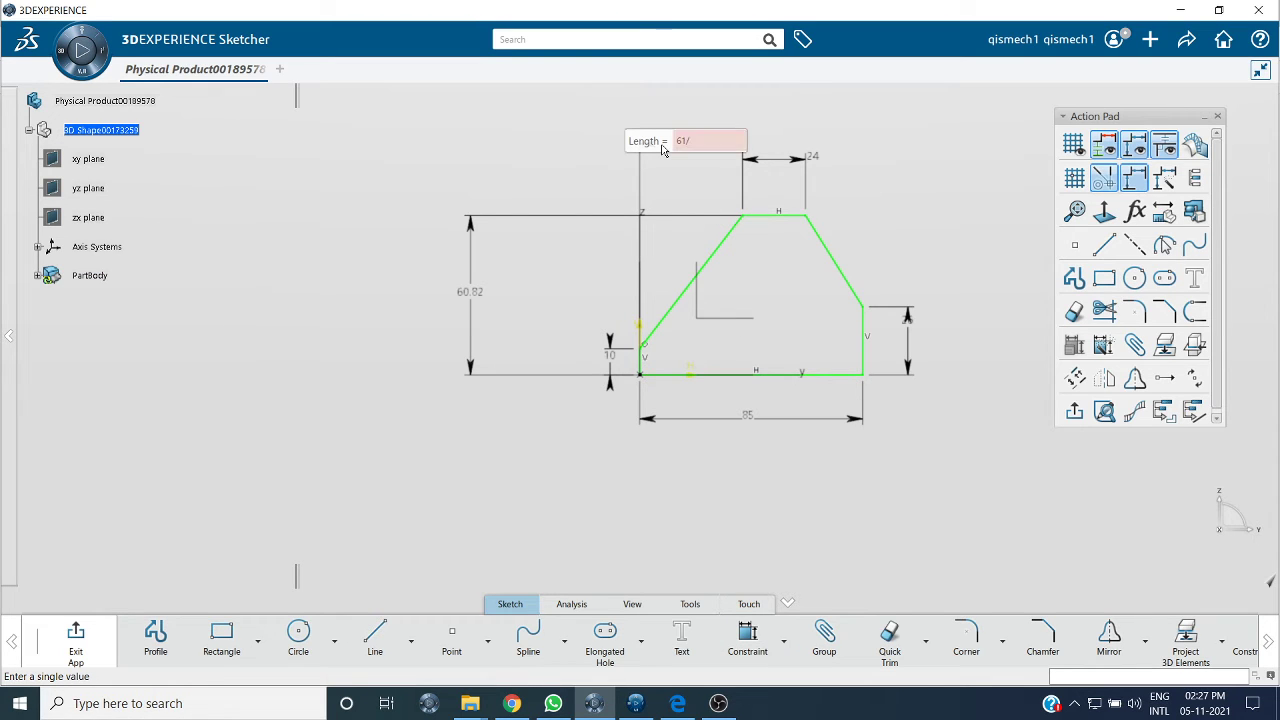
key("Return")
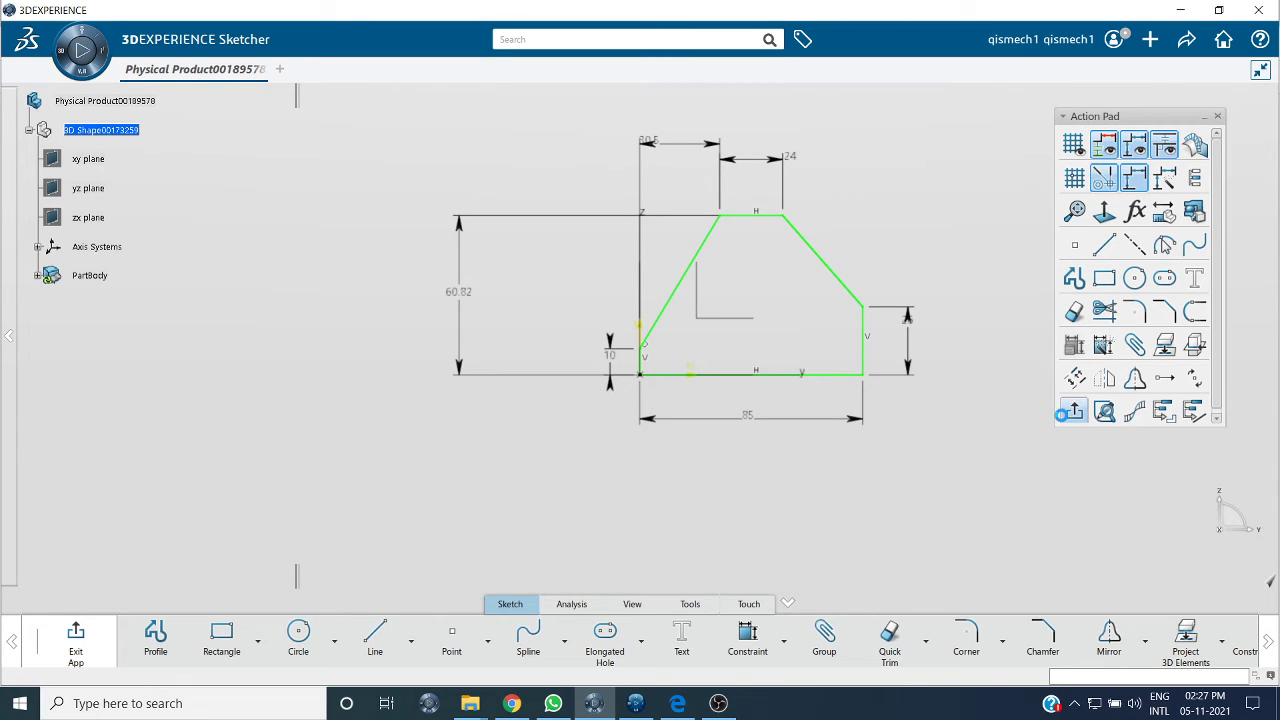
left_click(1064, 413)
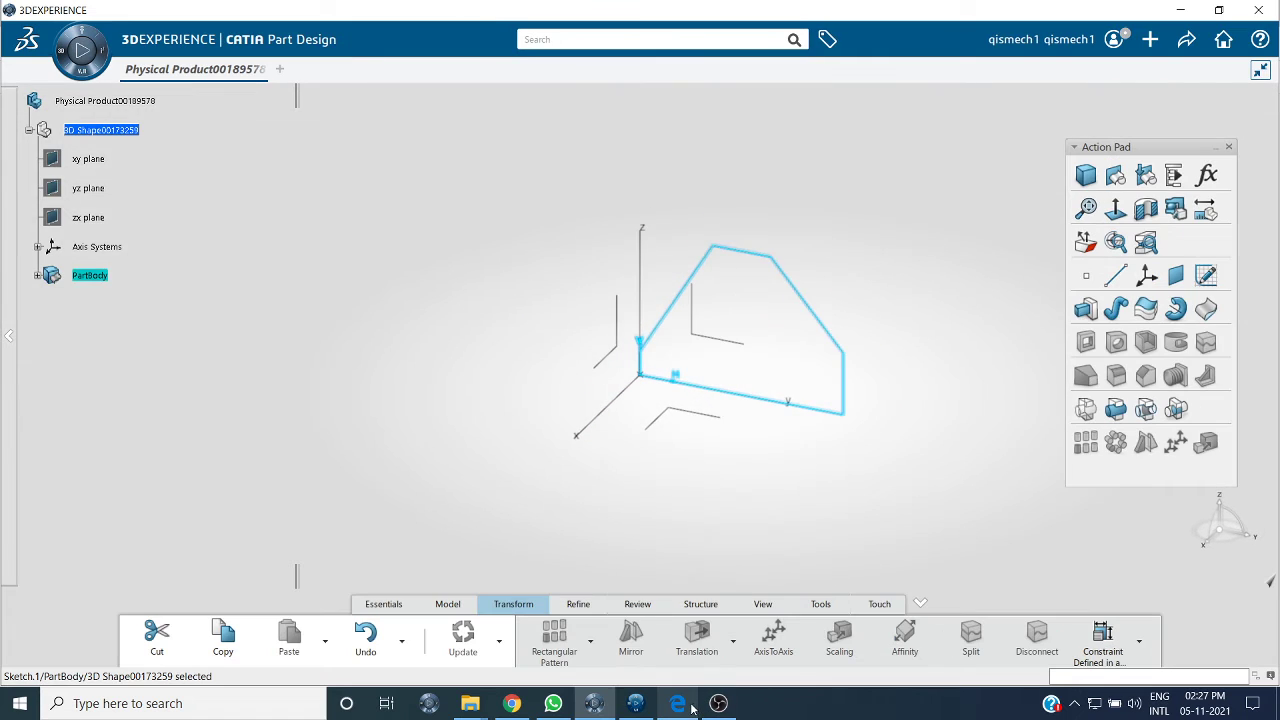
- Switch to the EX_PART_01_START PDF in the browser, enable note-taking and set the pen colour to dark green
left_click(690, 706)
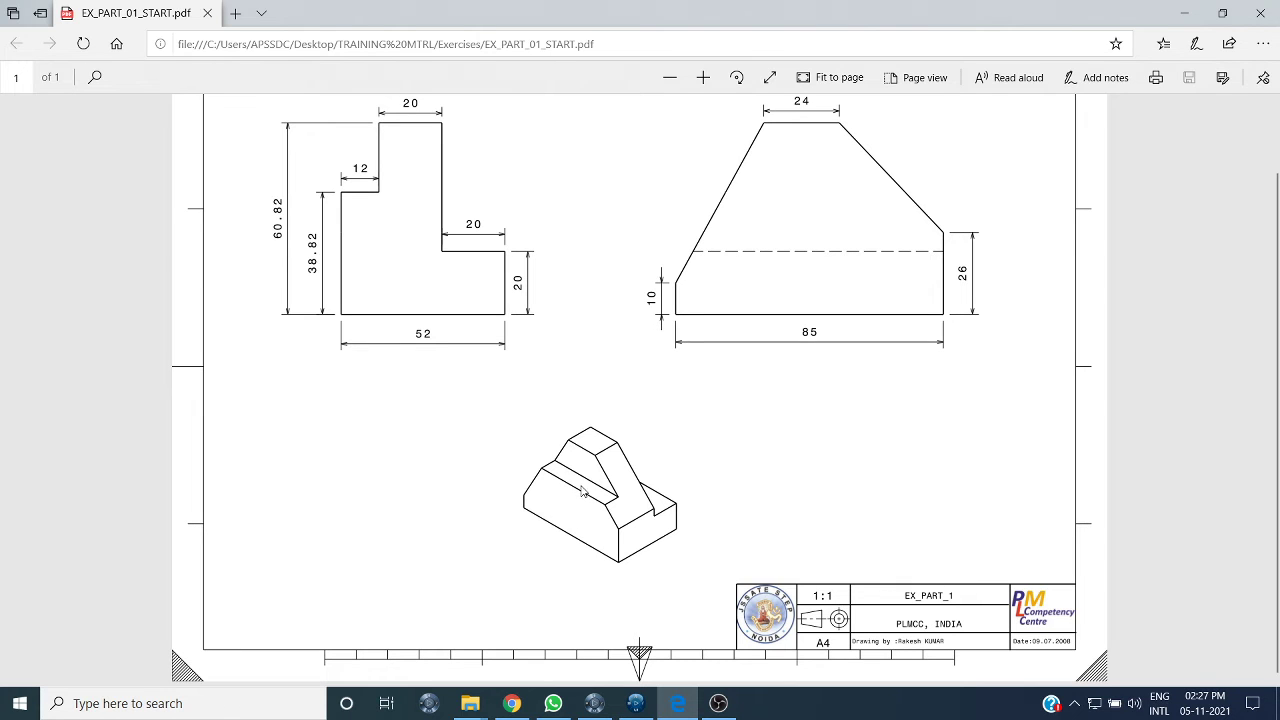
left_click(1100, 77)
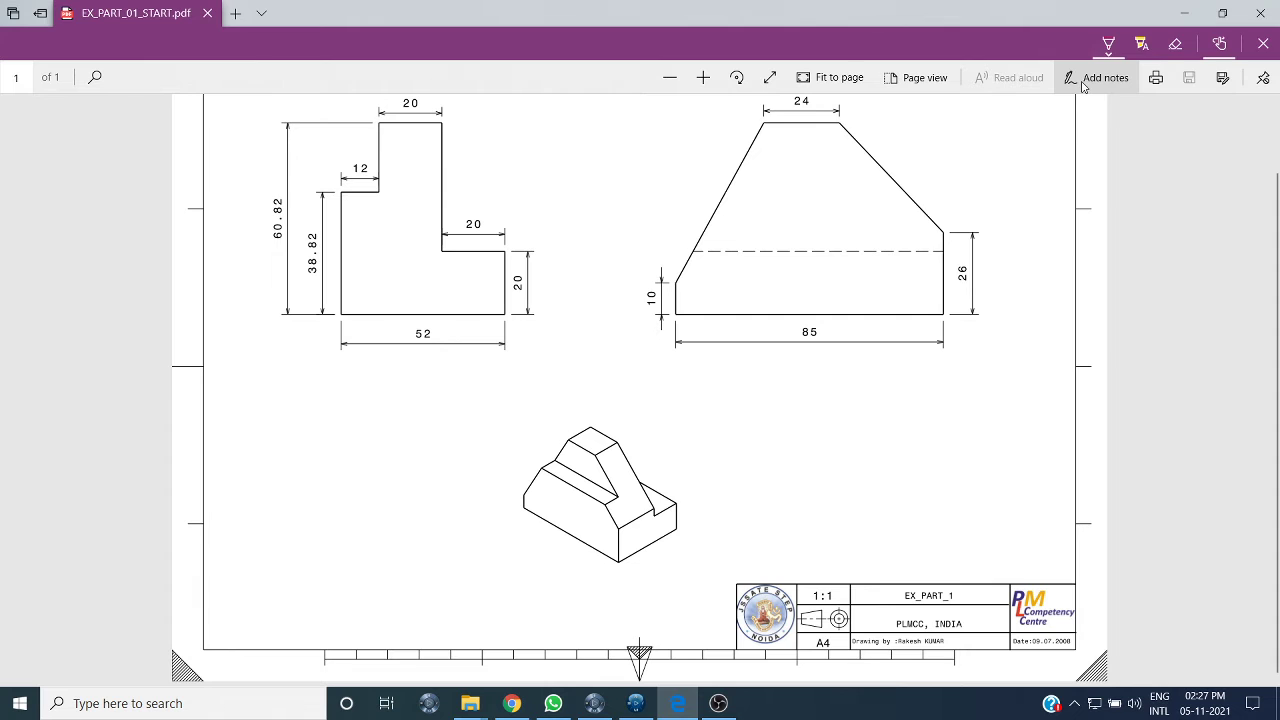
left_click(1090, 80)
left_click(1090, 80)
left_click(1108, 45)
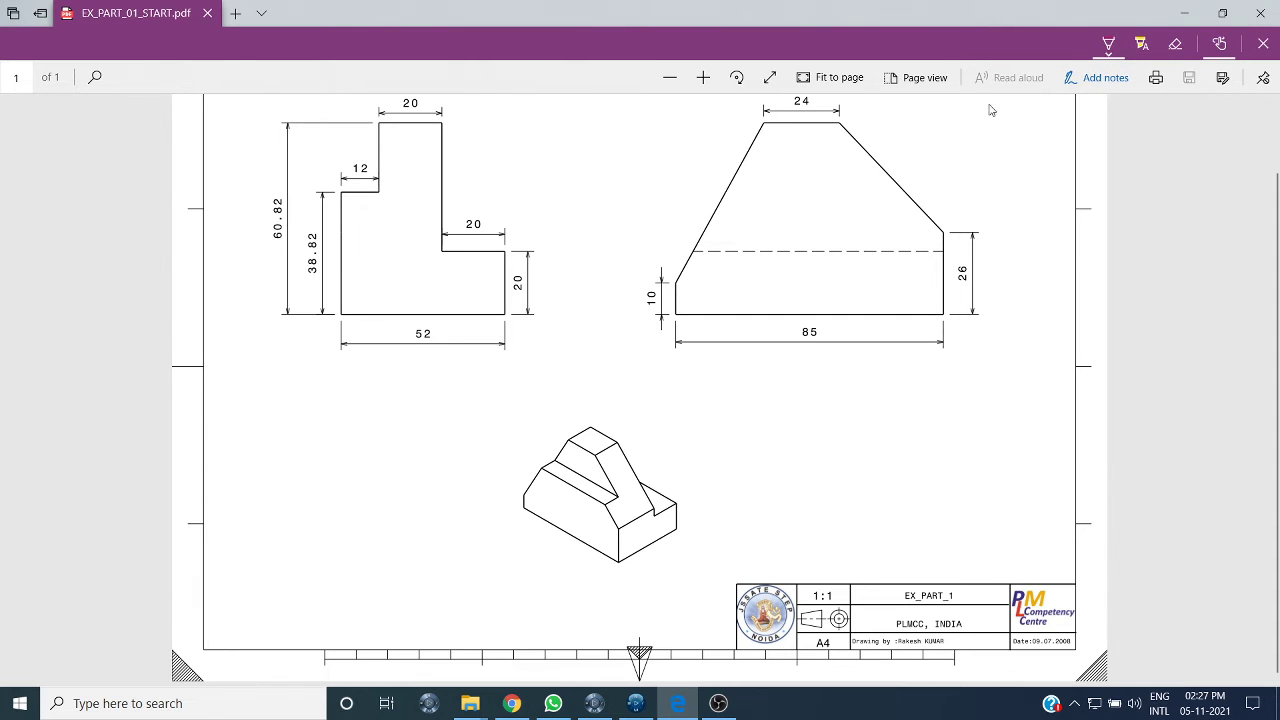
left_click(1098, 78)
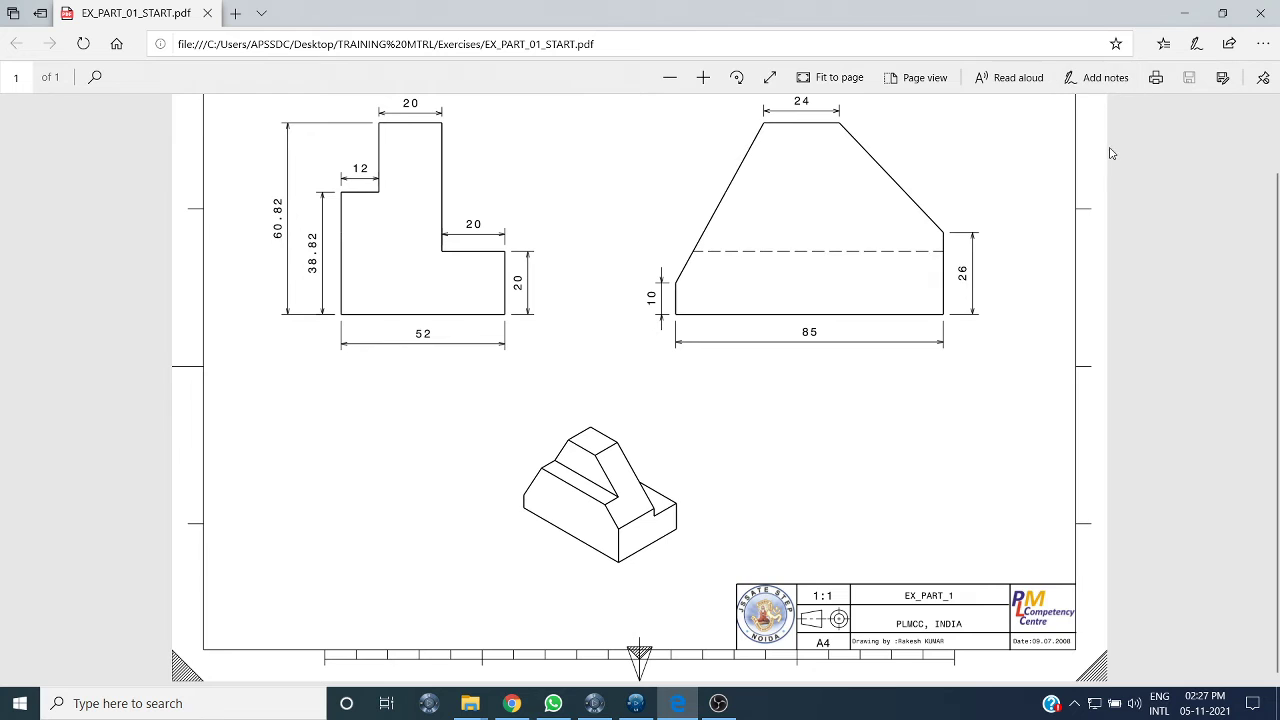
left_click(1098, 78)
left_click(1107, 48)
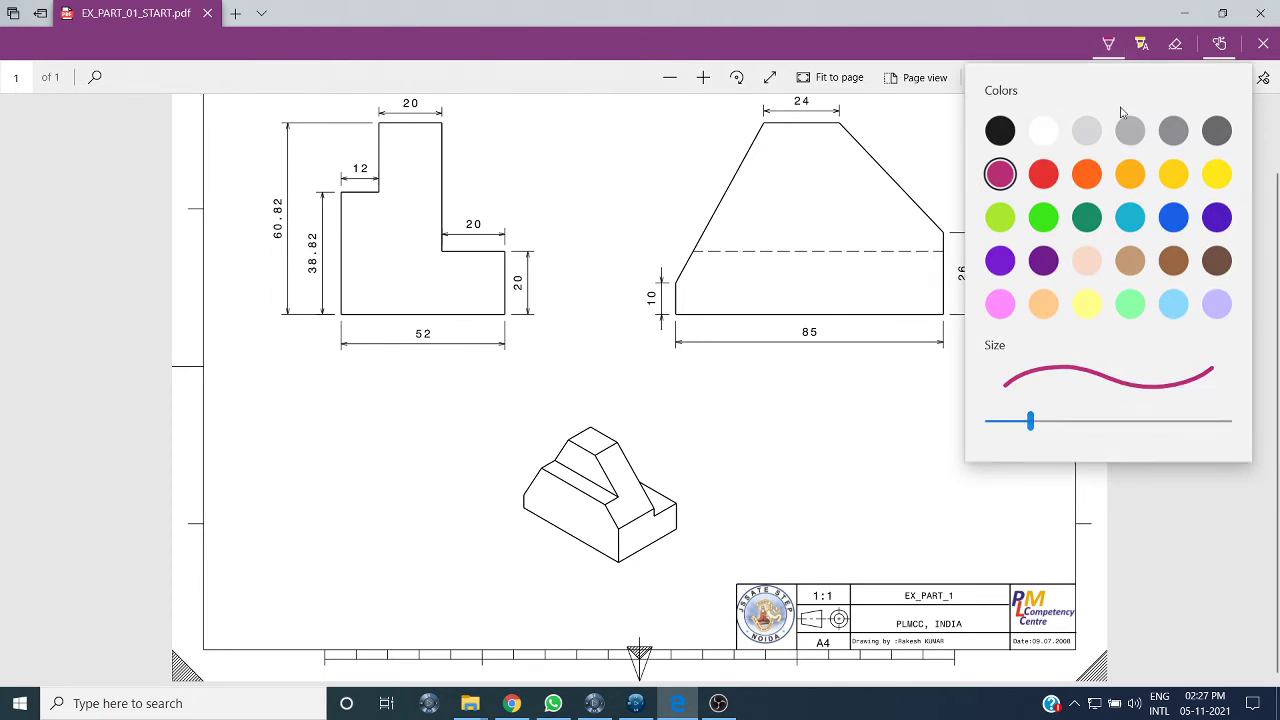
left_click(1087, 215)
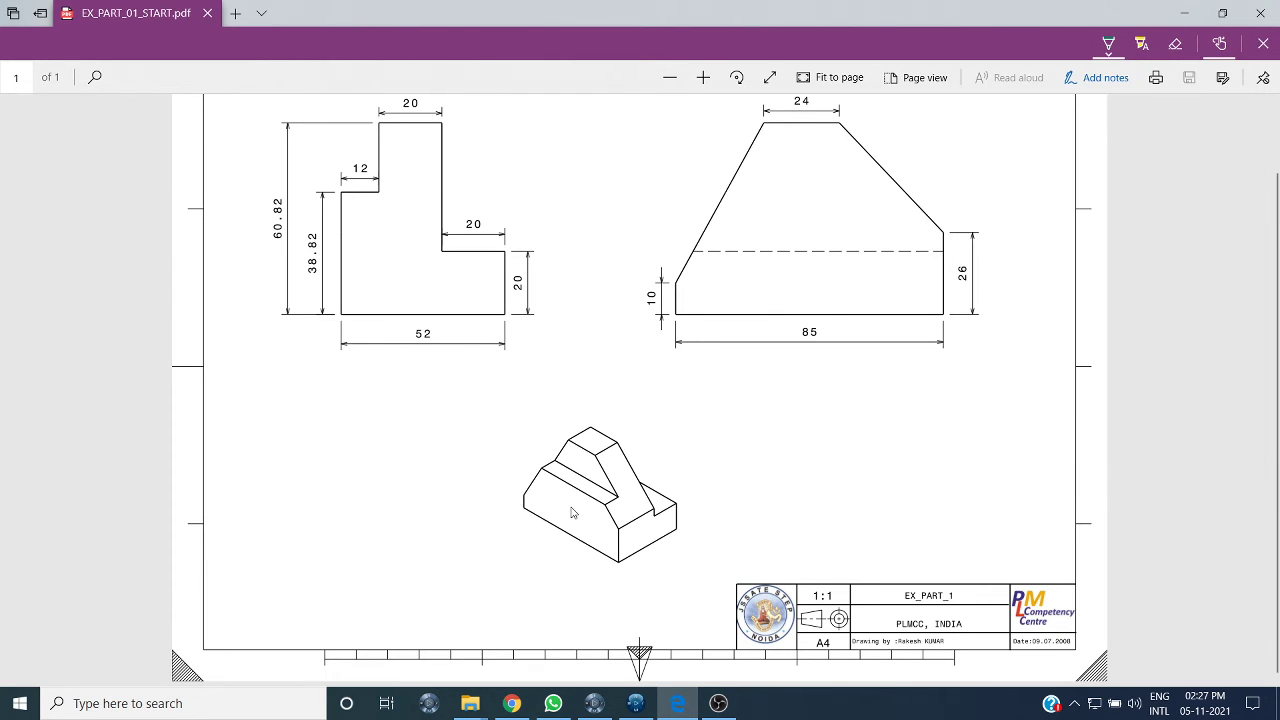
- Annotate the PDF with check marks on the profile face, double-headed arrows along the part's depth and a circle around the 52 dimension
left_click_drag(570, 507, 601, 501)
left_click_drag(741, 266, 882, 231)
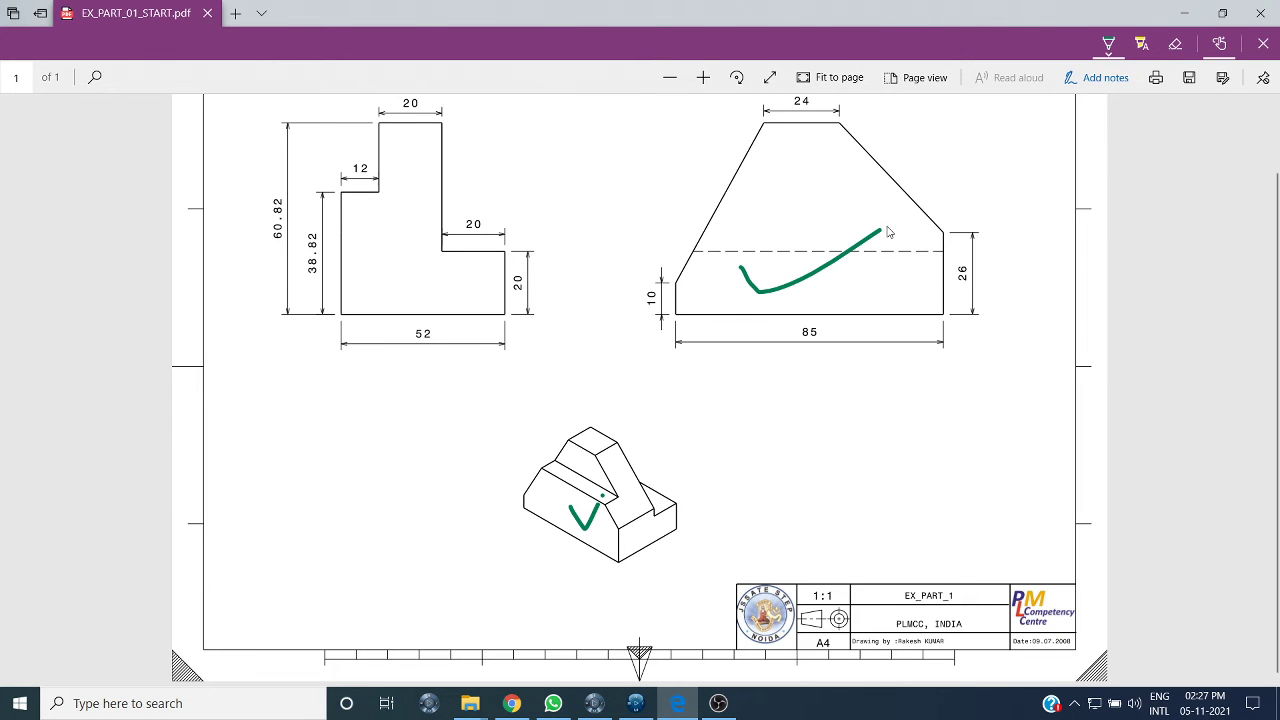
mouse_move(645, 562)
left_mouse_down()
mouse_move(709, 531)
mouse_move(688, 552)
mouse_move(629, 565)
mouse_move(664, 570)
left_mouse_up()
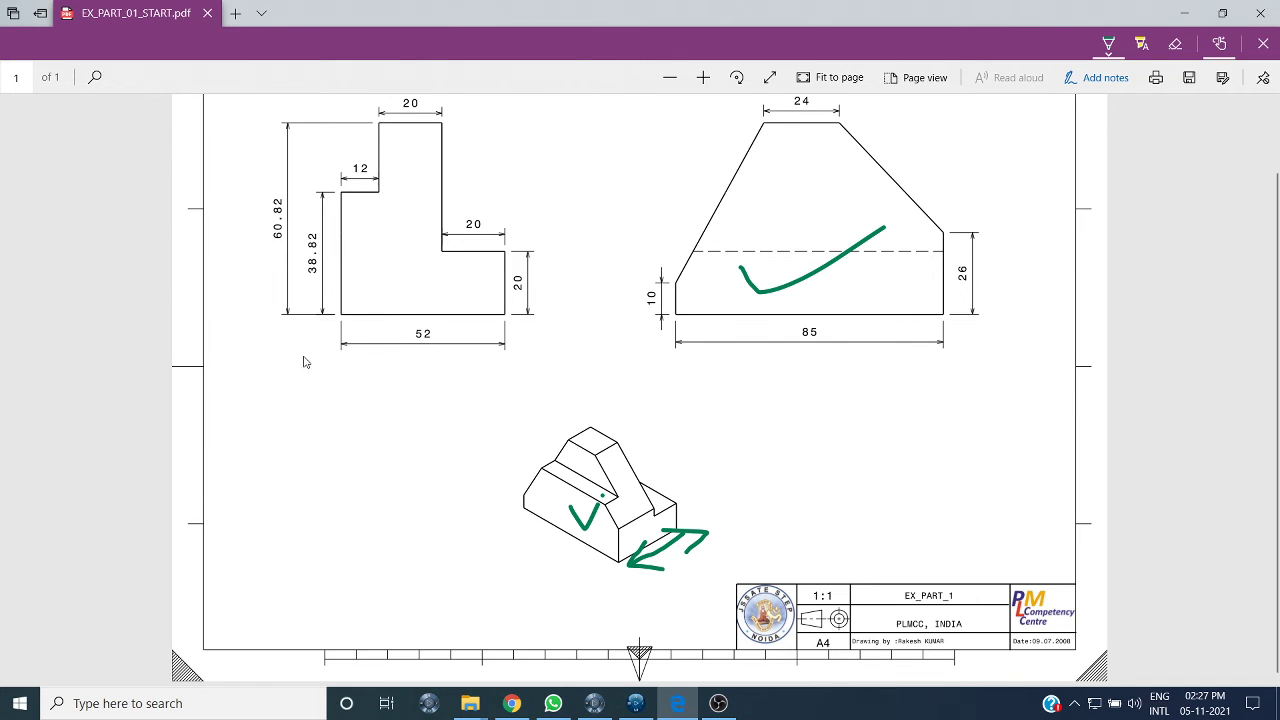
mouse_move(353, 356)
left_mouse_down()
mouse_move(501, 357)
mouse_move(464, 375)
left_mouse_up()
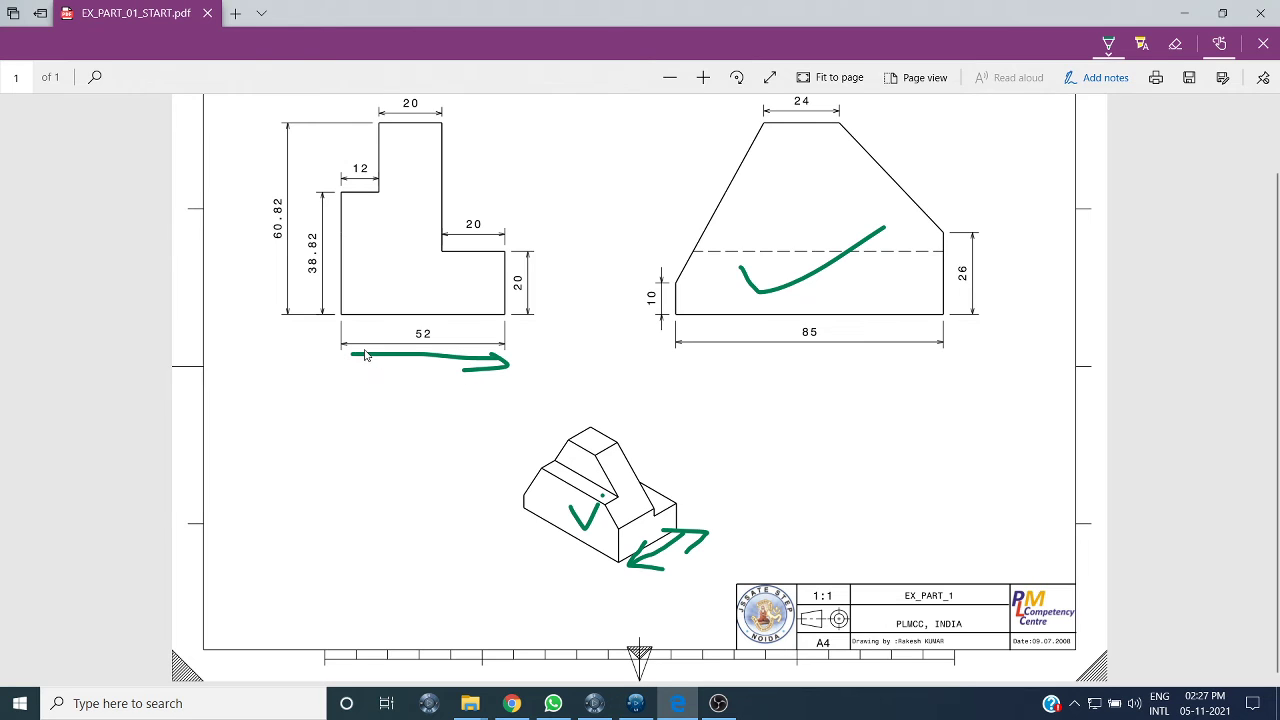
left_click_drag(352, 351, 370, 366)
mouse_move(453, 318)
left_mouse_down()
mouse_move(405, 330)
mouse_move(436, 352)
left_mouse_up()
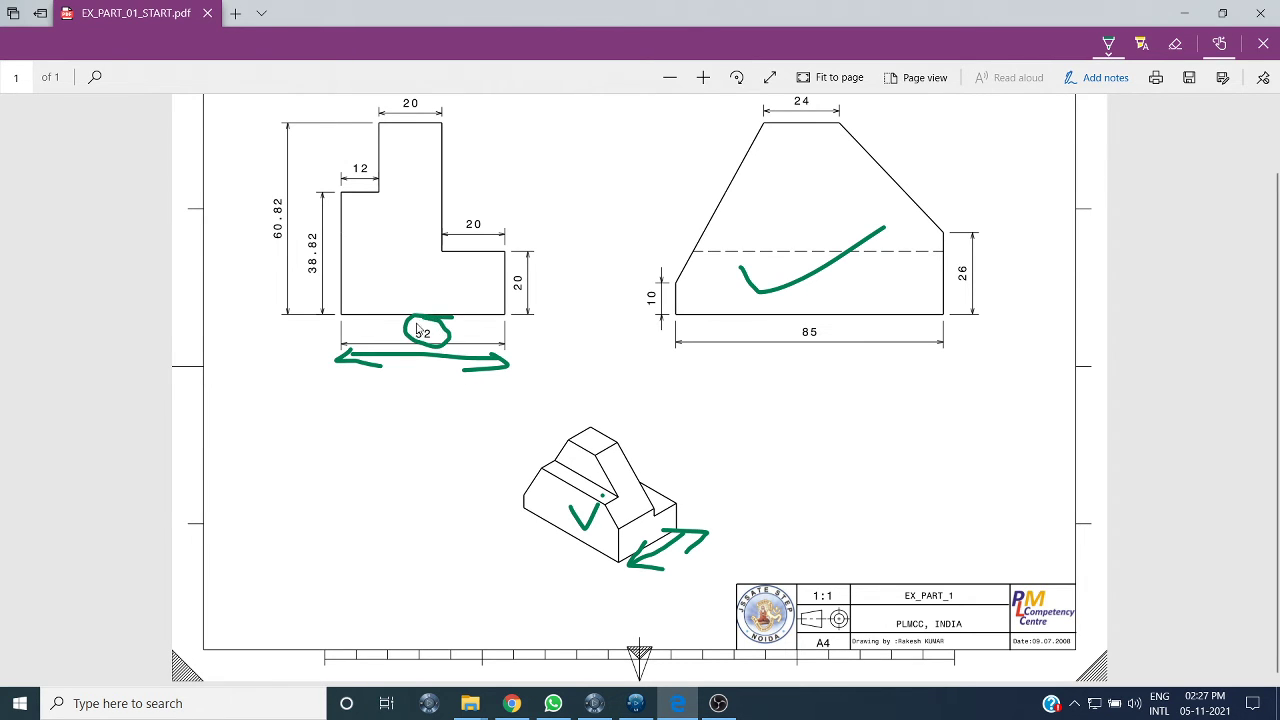
- Switch to 3DEXPERIENCE and create a pad from the profile sketch with a length of 52 mm
left_click(594, 703)
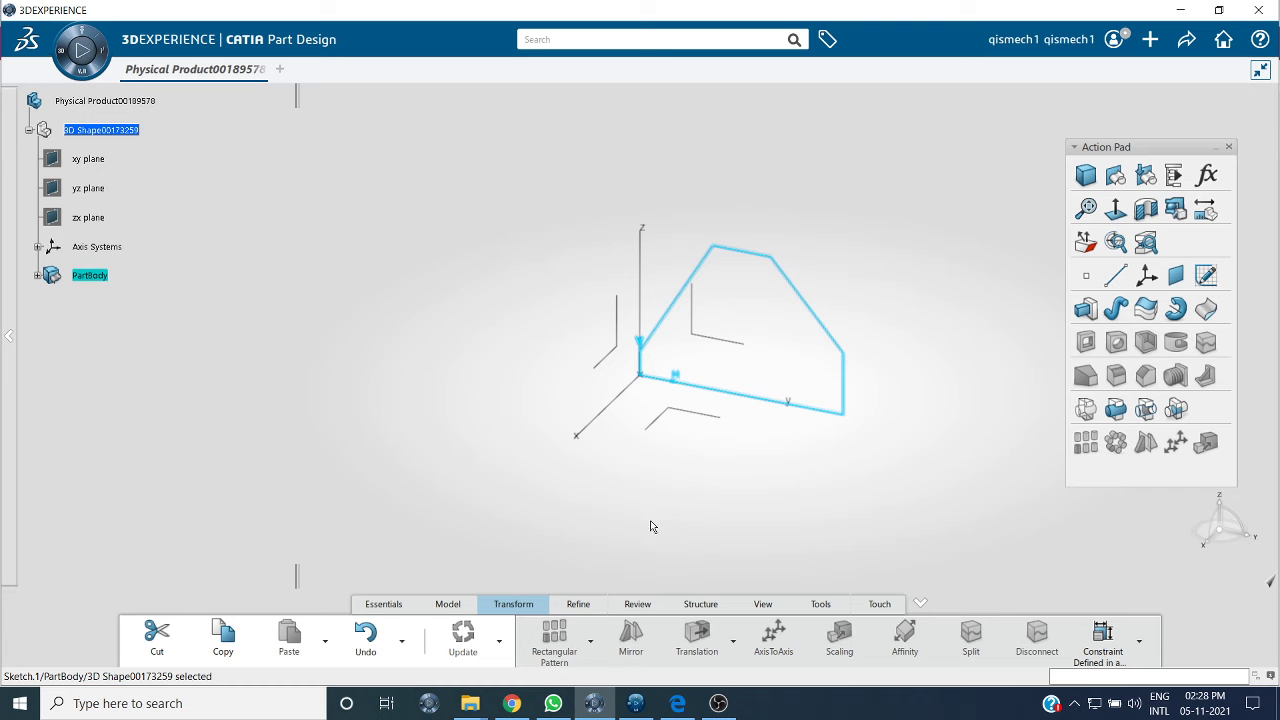
left_click(1085, 310)
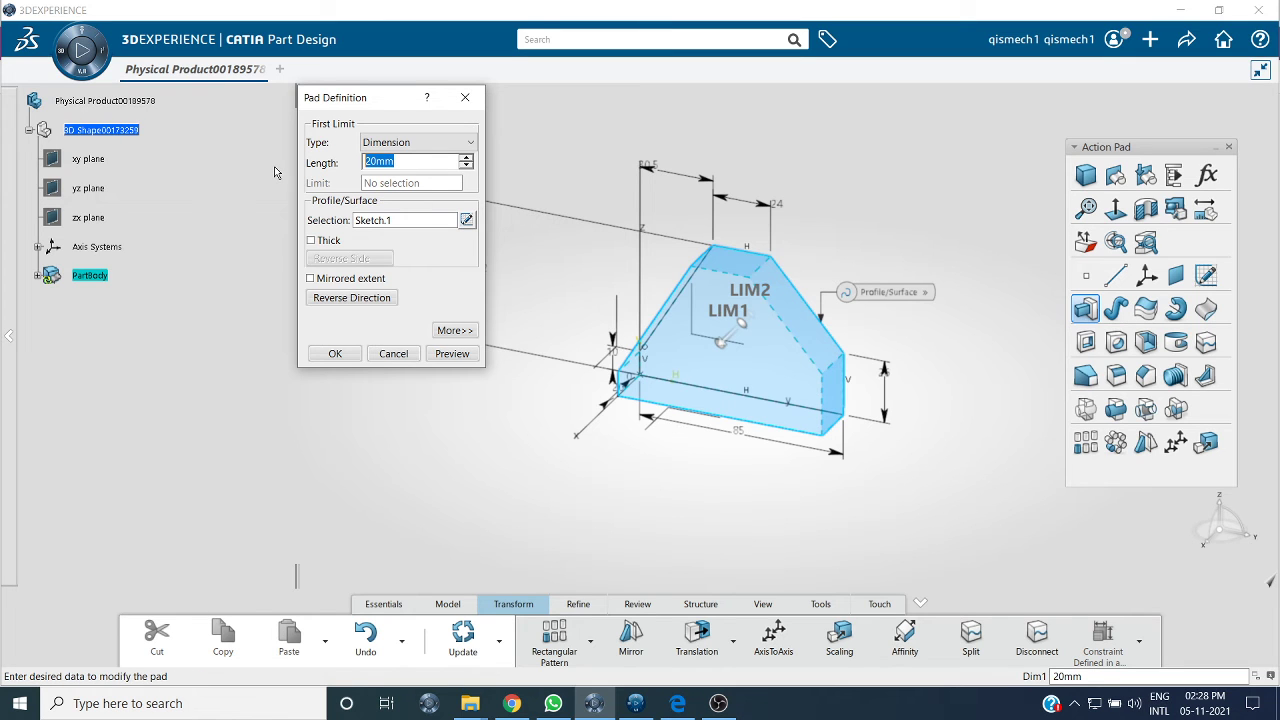
type("52")
key("Return")
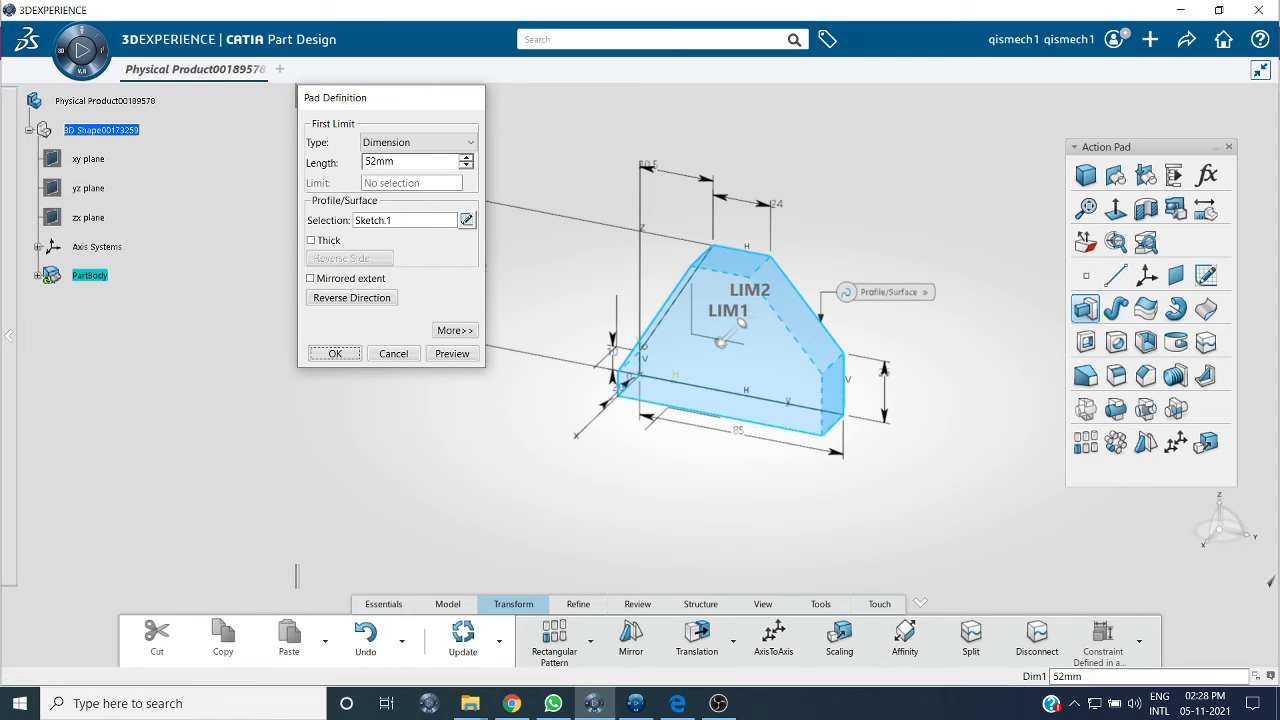
left_click(895, 358)
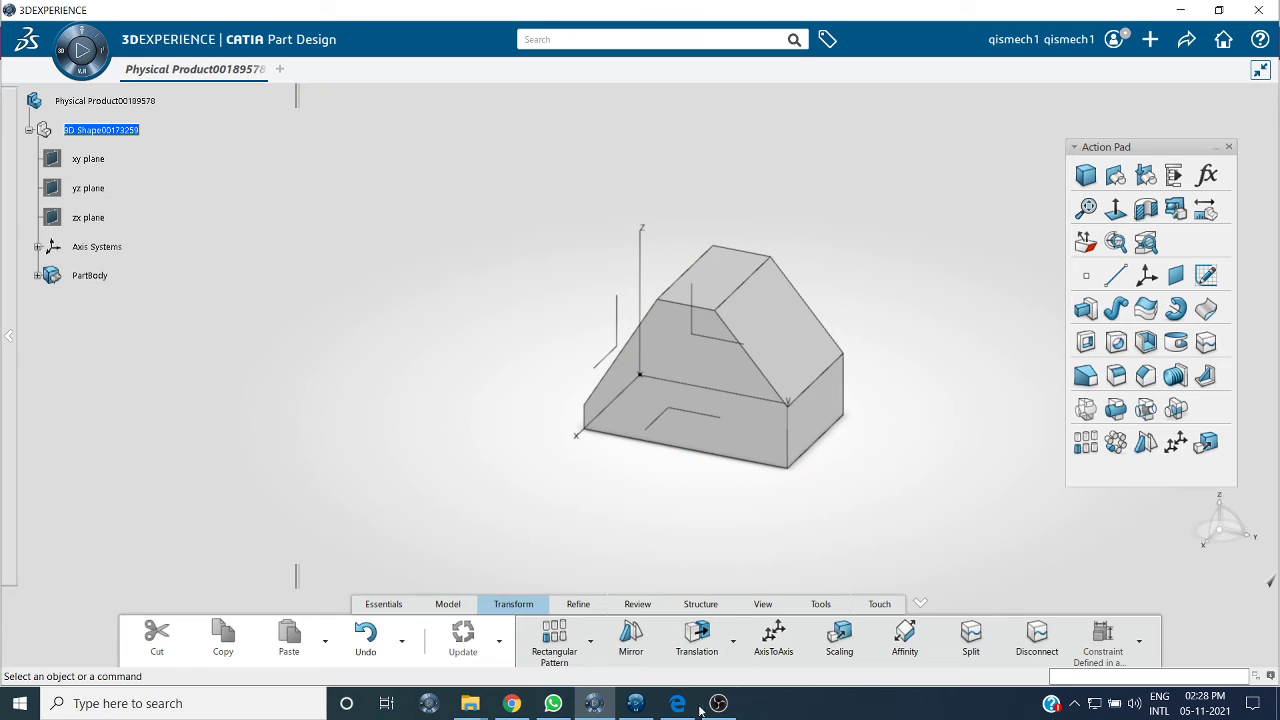
- Examine the step dimensions of the stepped view in the PDF drawing and return to the 3D model
mouse_move(690, 712)
left_click(678, 630)
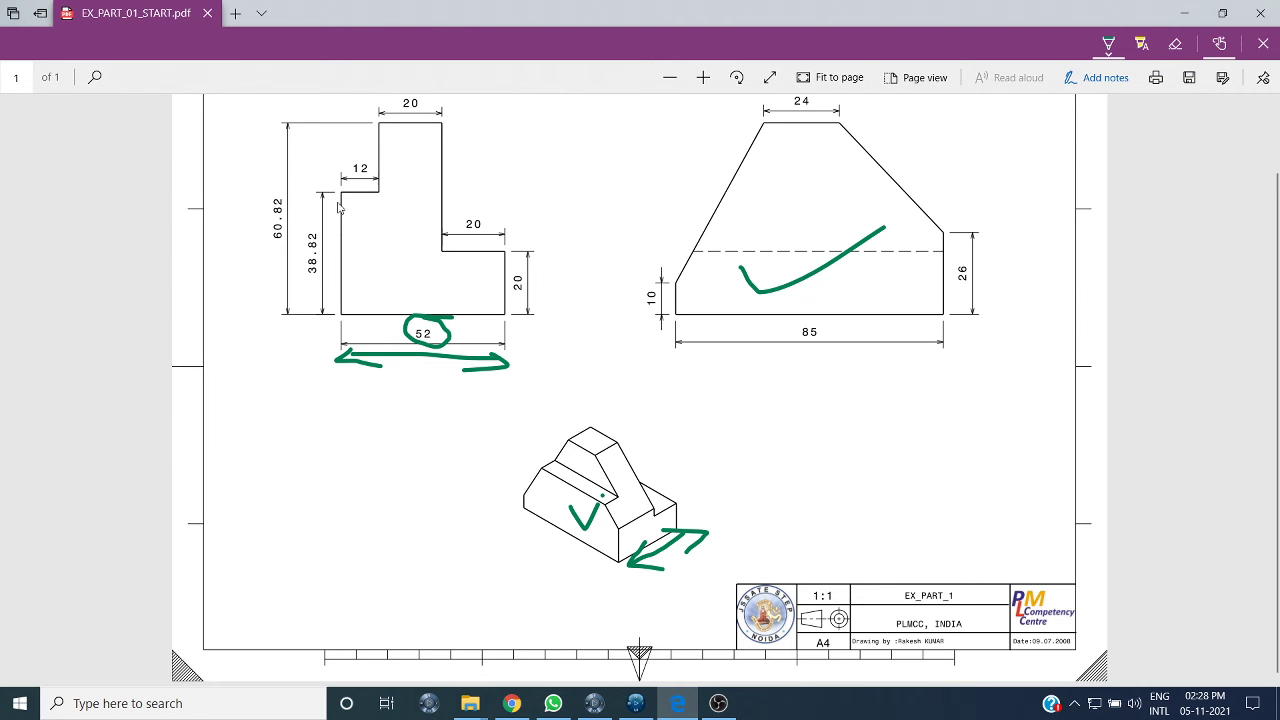
left_click(594, 703)
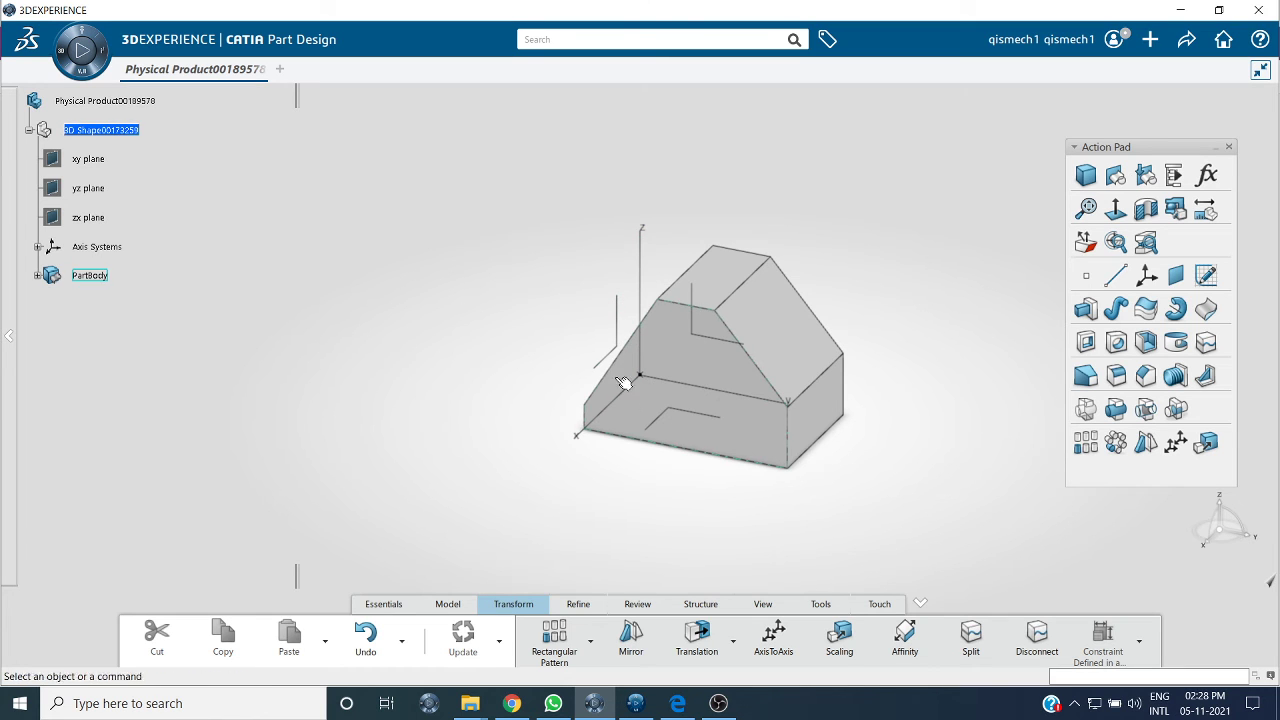
- Start a sketch on the ZX plane and draw a rectangle about 38 by 57 mm overlapping the block's upper corner away from the Z axis
mouse_move(619, 319)
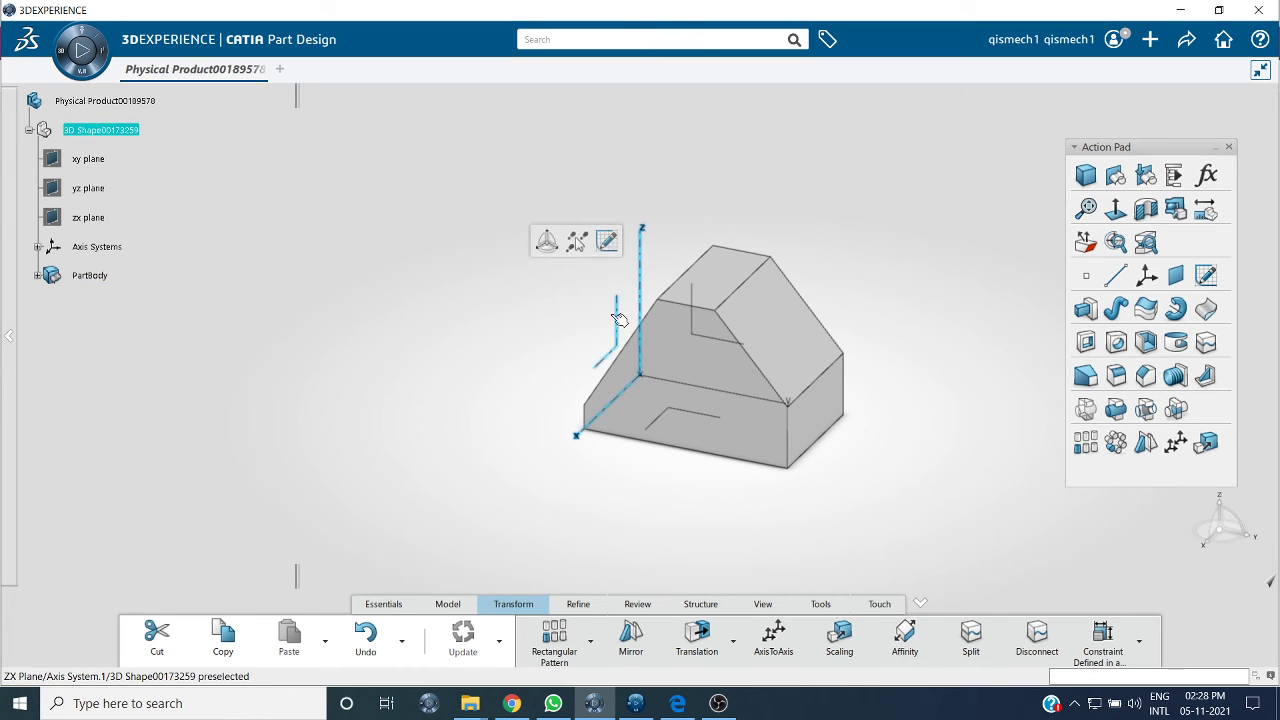
left_click(608, 241)
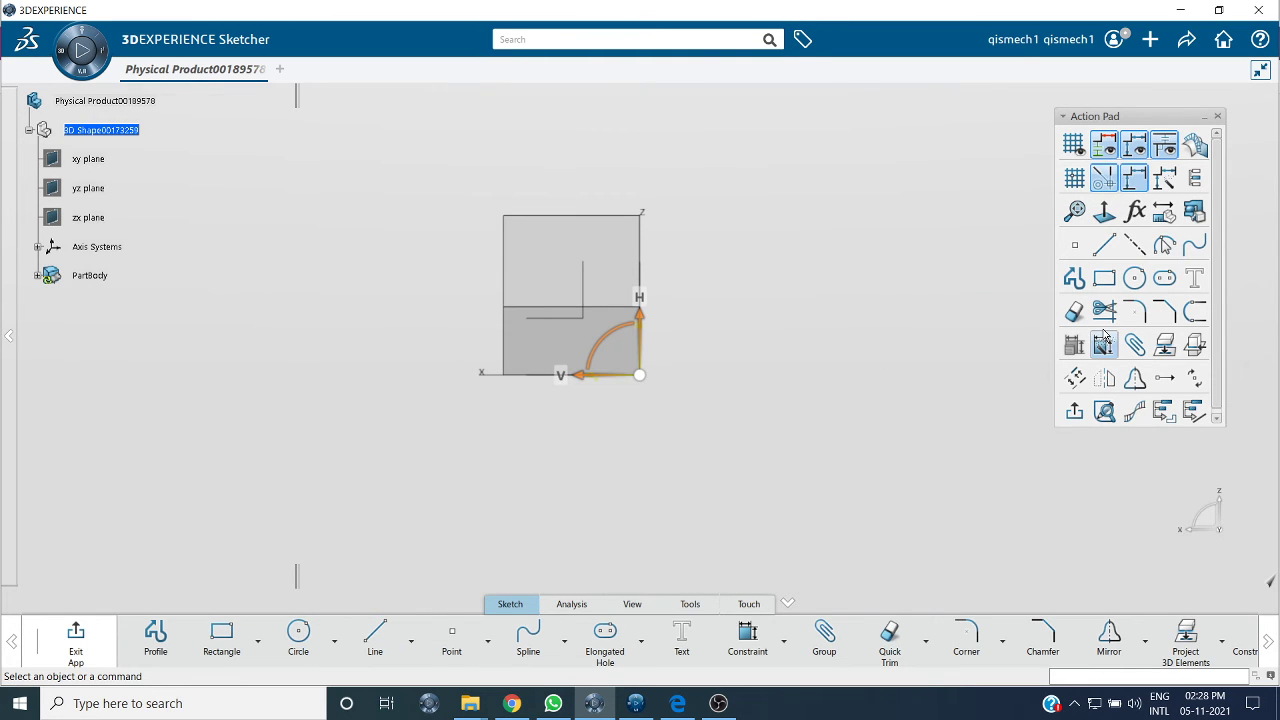
left_click(1104, 279)
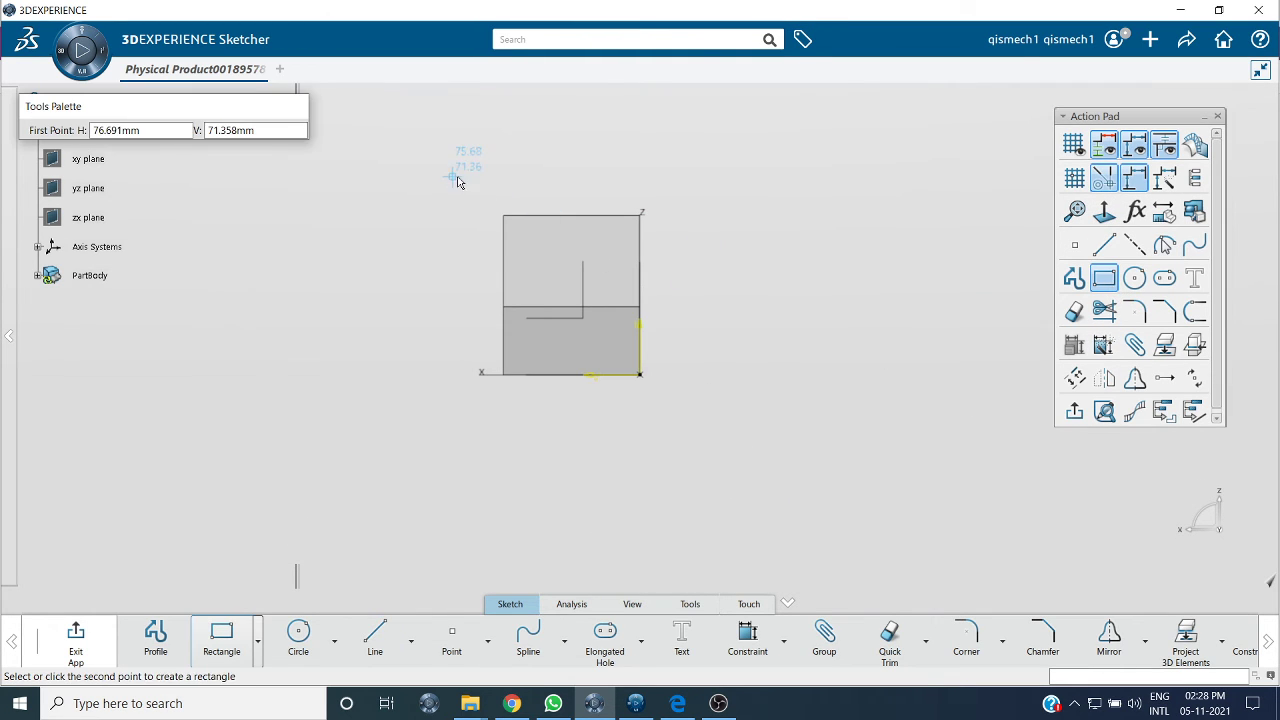
left_click(453, 175)
left_click(551, 322)
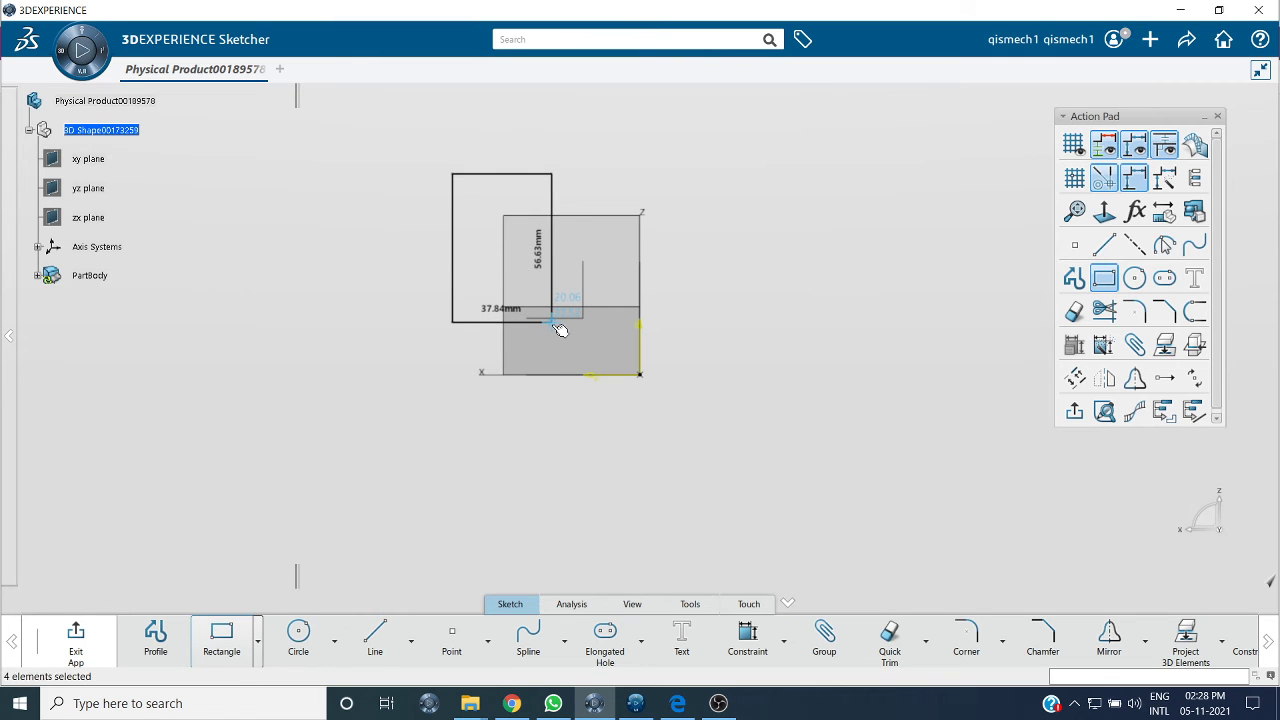
left_click(766, 297)
- Draw a second rectangle about 20 mm wide and 53 mm high straddling the Z axis over the block's upper portion
left_click(1104, 279)
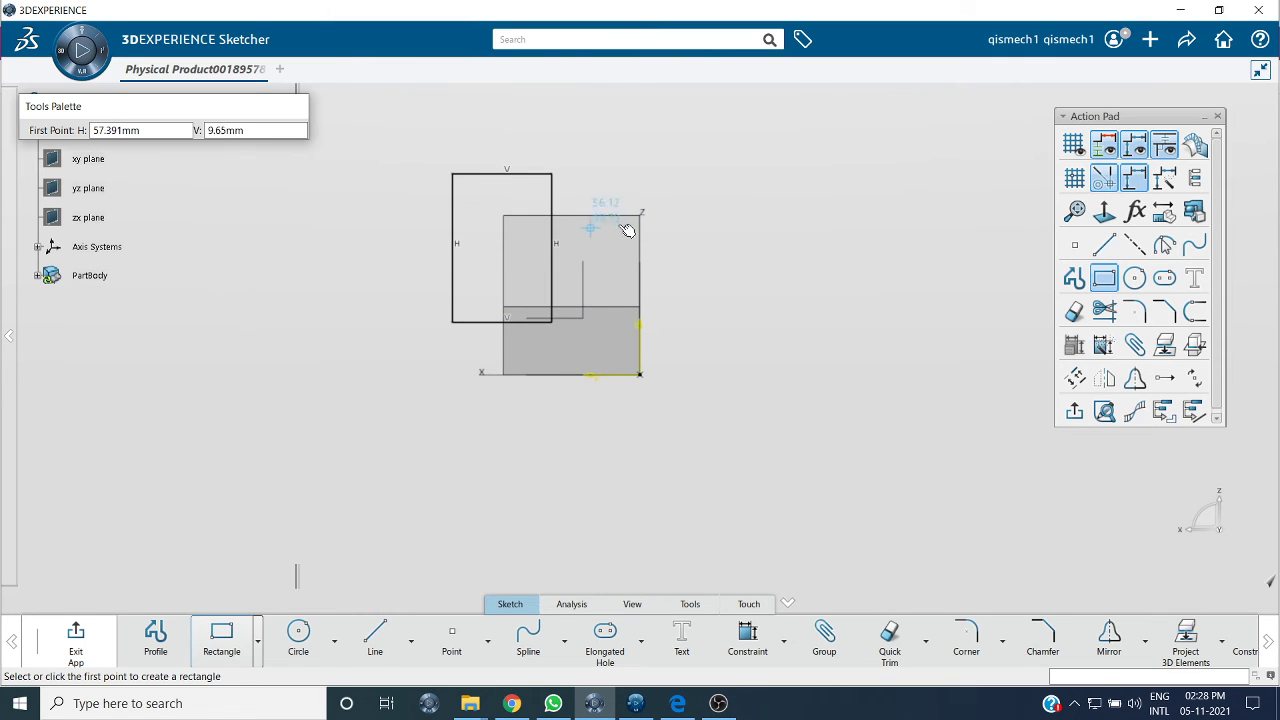
left_click(613, 192)
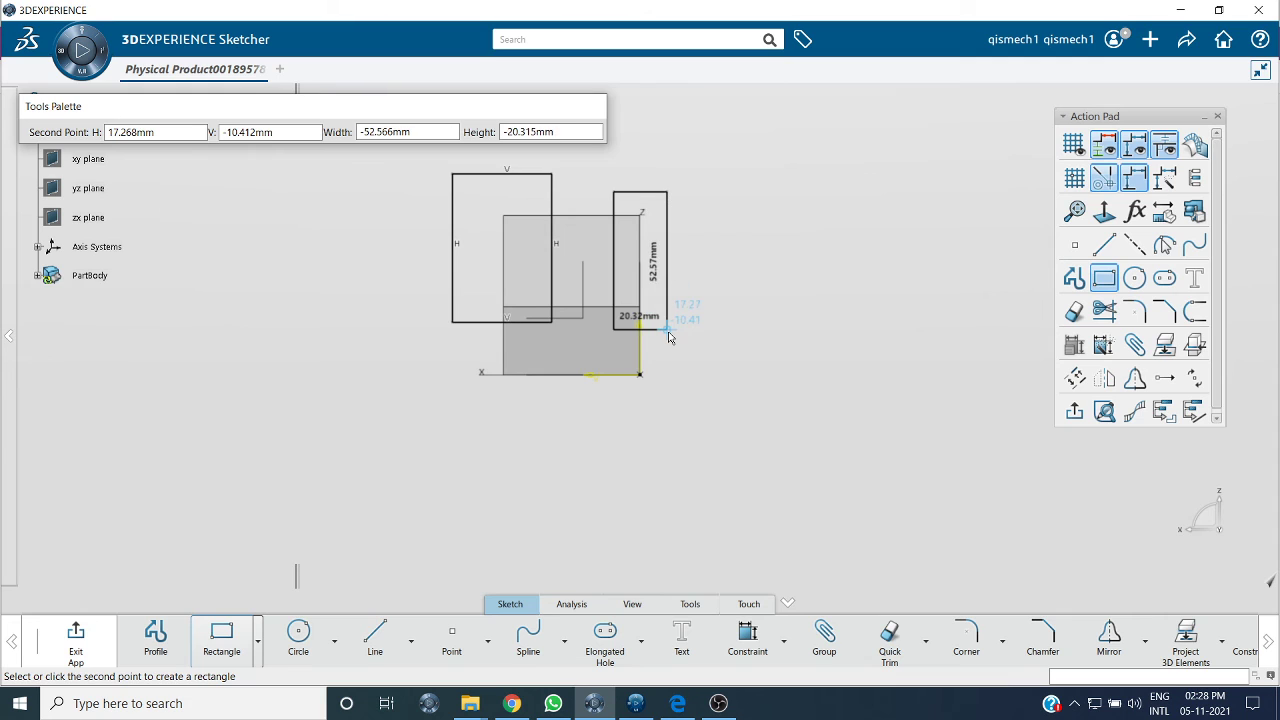
left_click(669, 338)
left_click(717, 408)
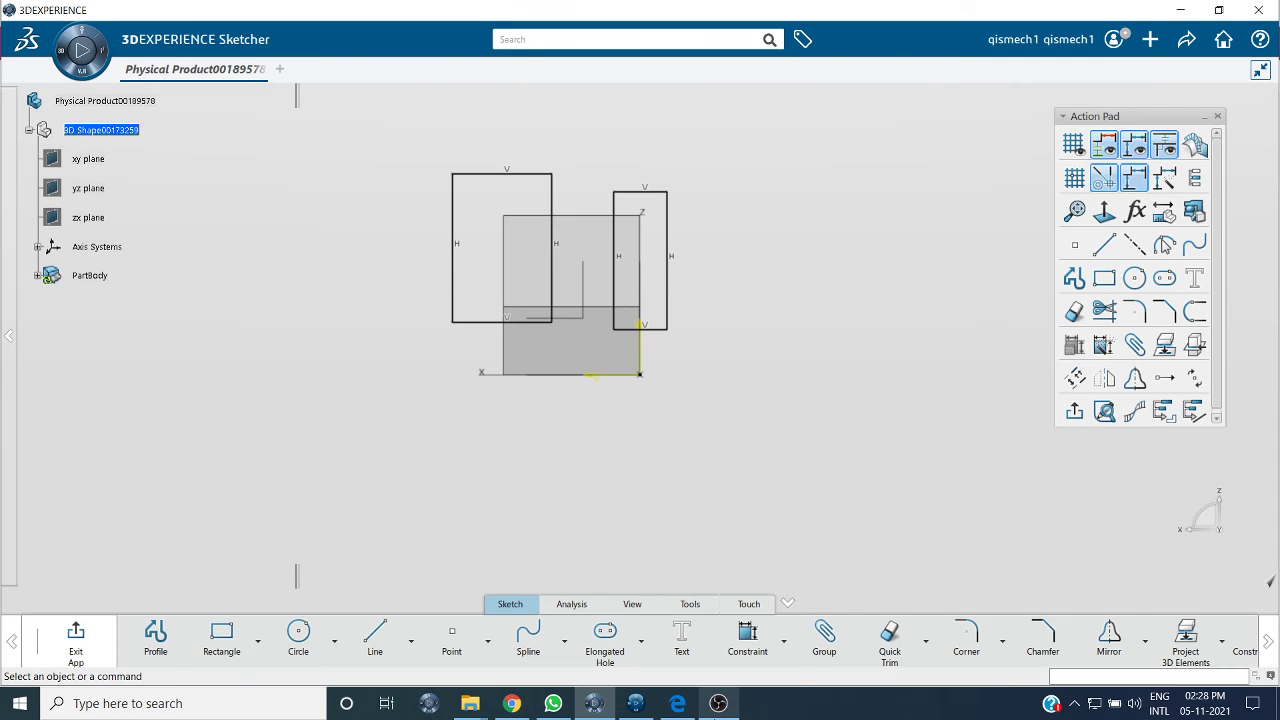
- Check the step height in the PDF drawing, then dimension the Z-axis-side rectangle's bottom edge 20 mm above the block's base
left_click(677, 703)
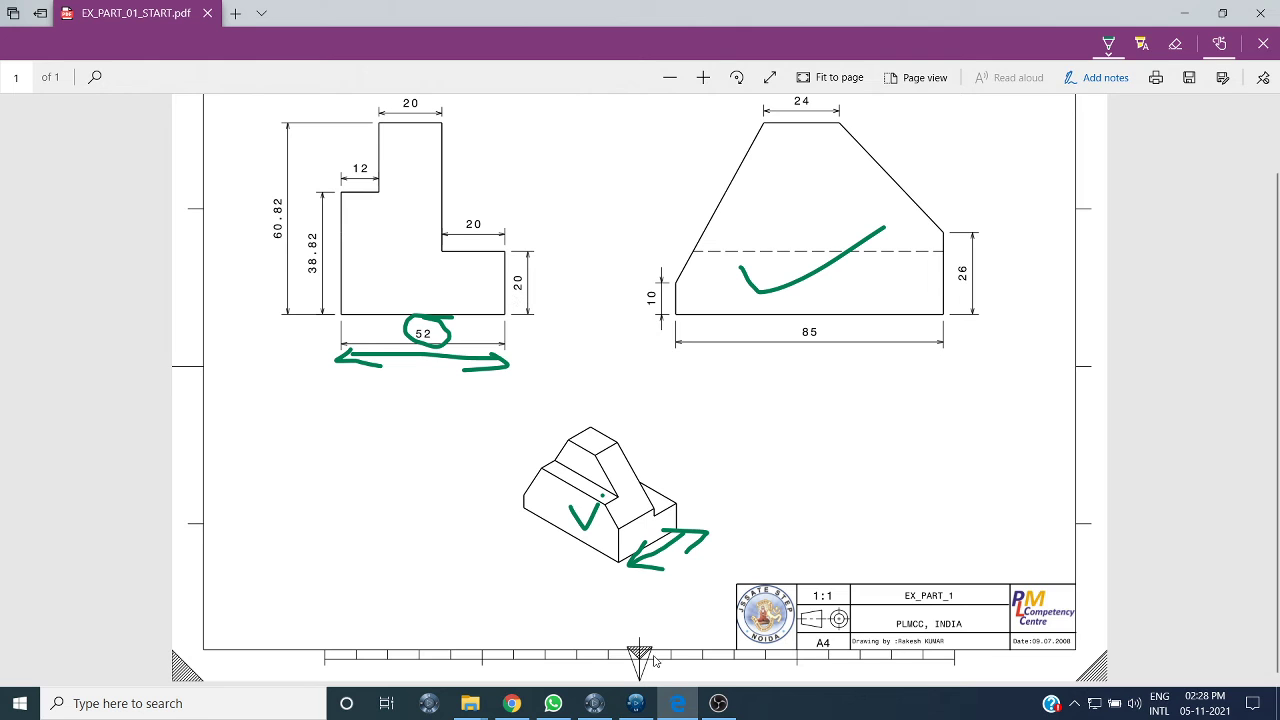
left_click(677, 703)
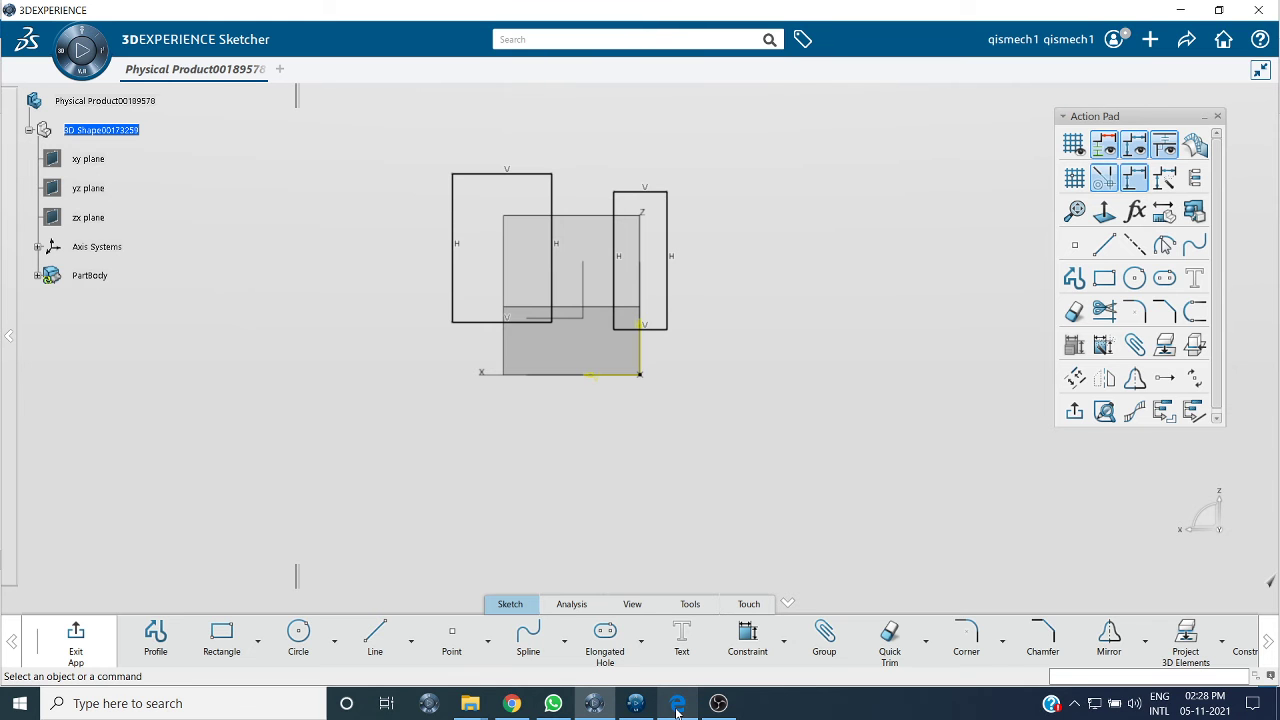
left_click(640, 329)
left_click(714, 222)
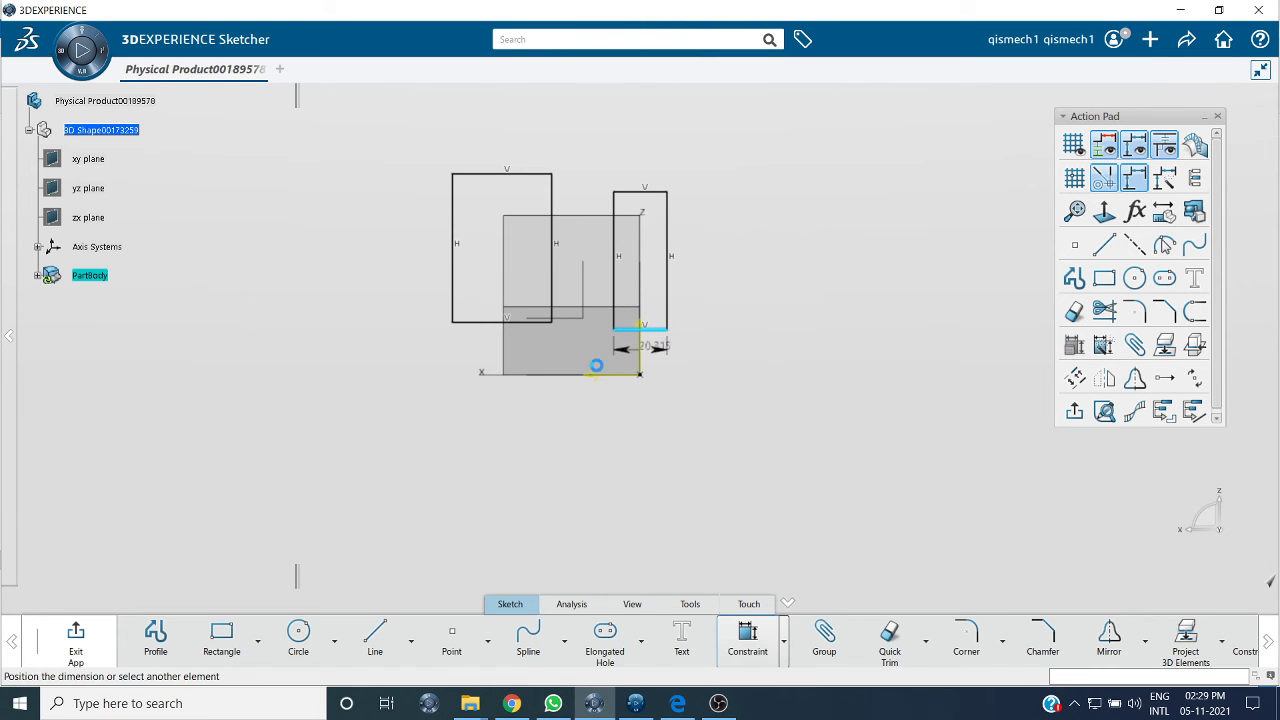
left_click(597, 374)
left_click(731, 360)
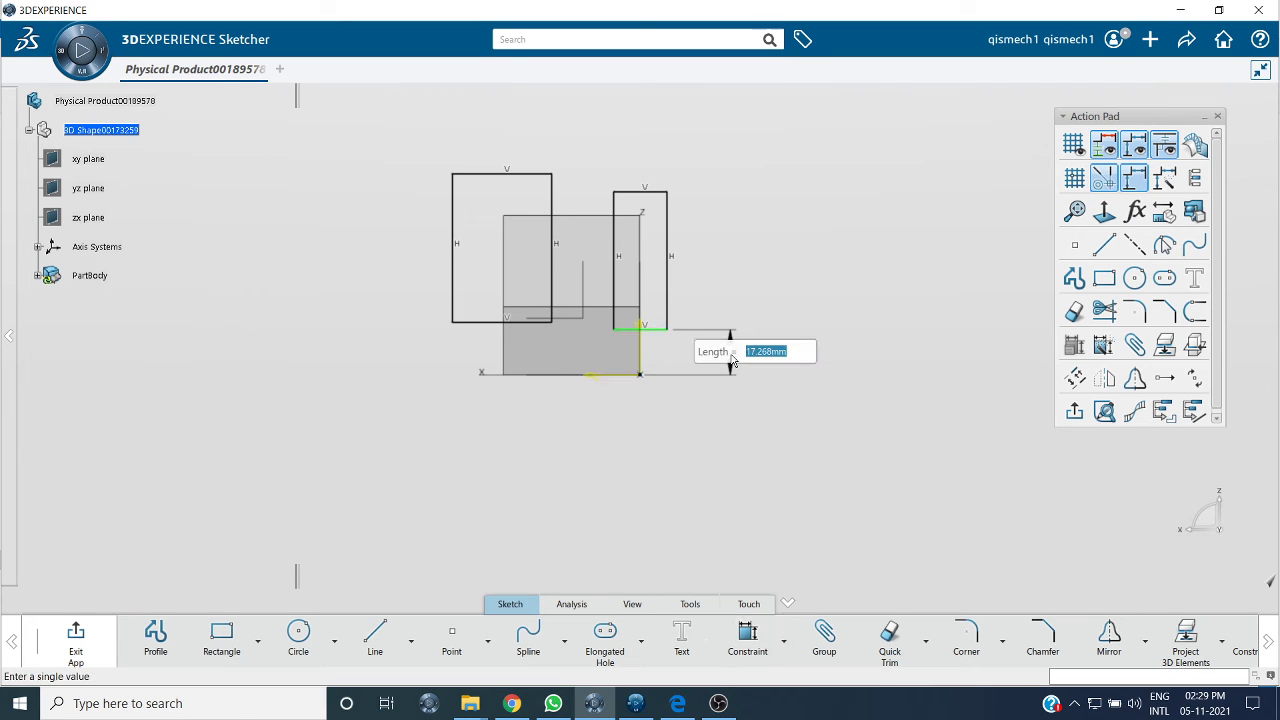
type("20")
key("Return")
- Make the outer vertical side of the Z-axis-side rectangle coincident with the vertical axis through the origin
left_click(668, 286)
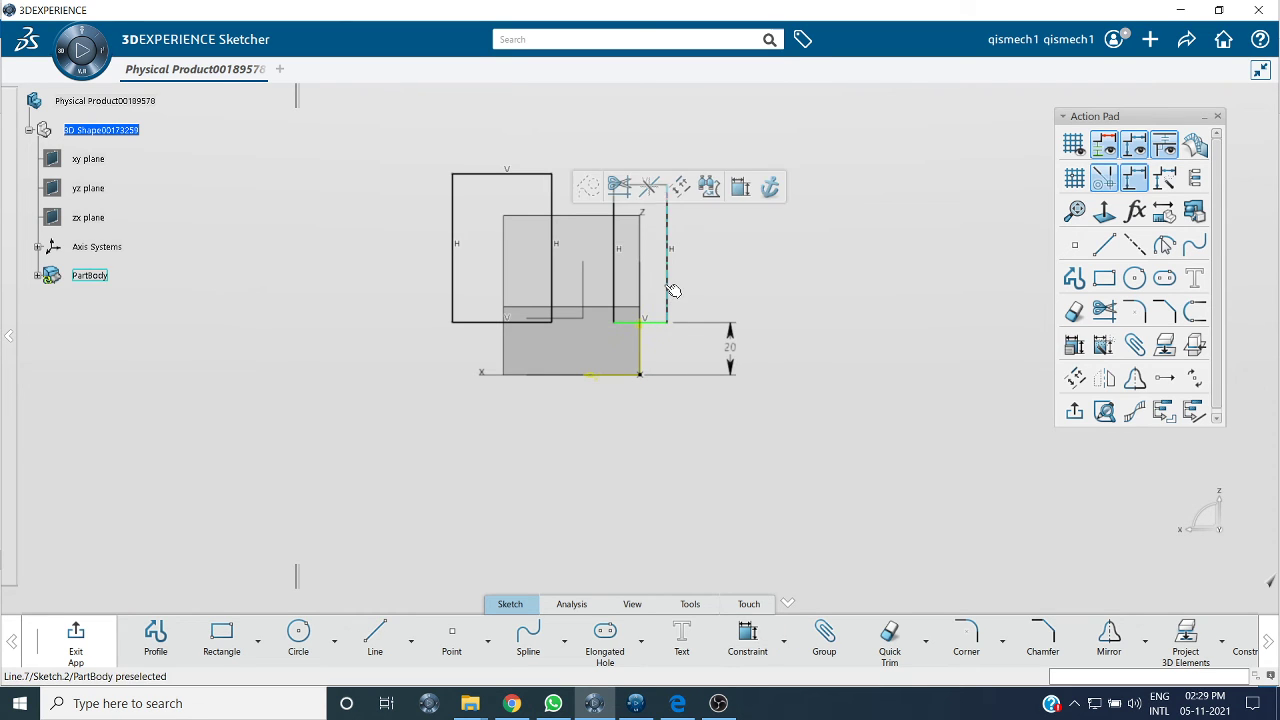
left_click(740, 189)
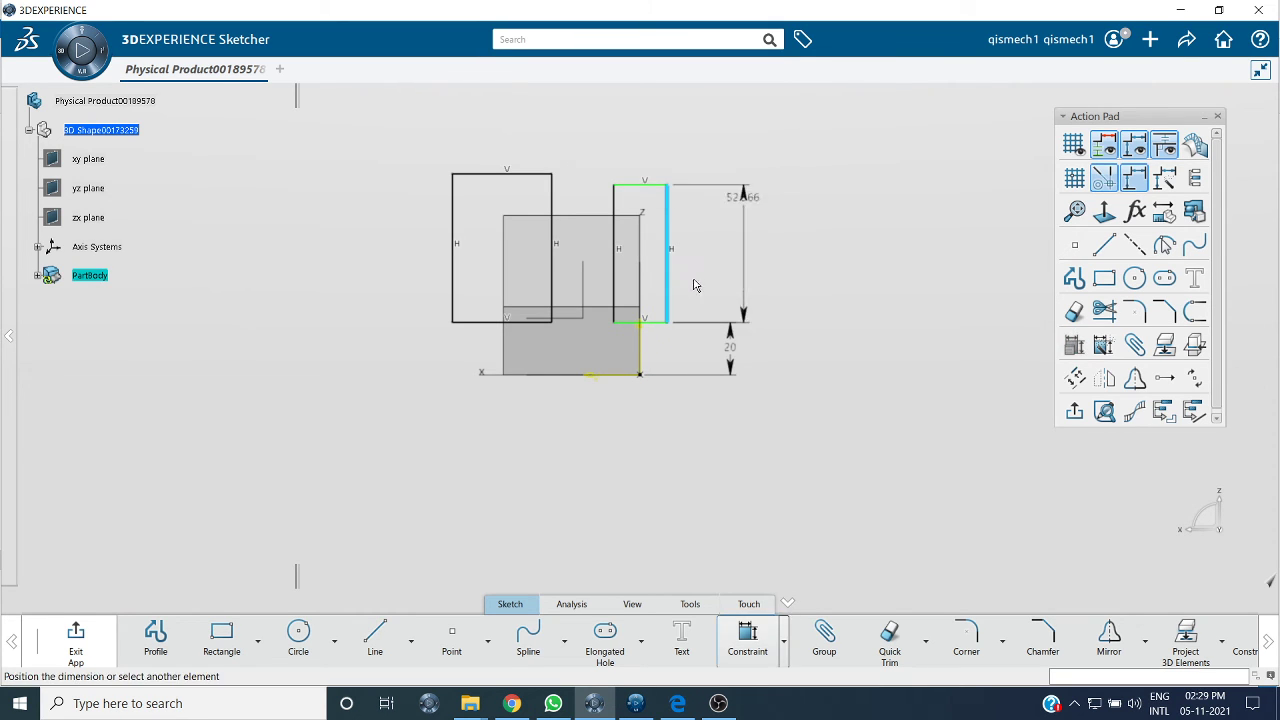
left_click(641, 355)
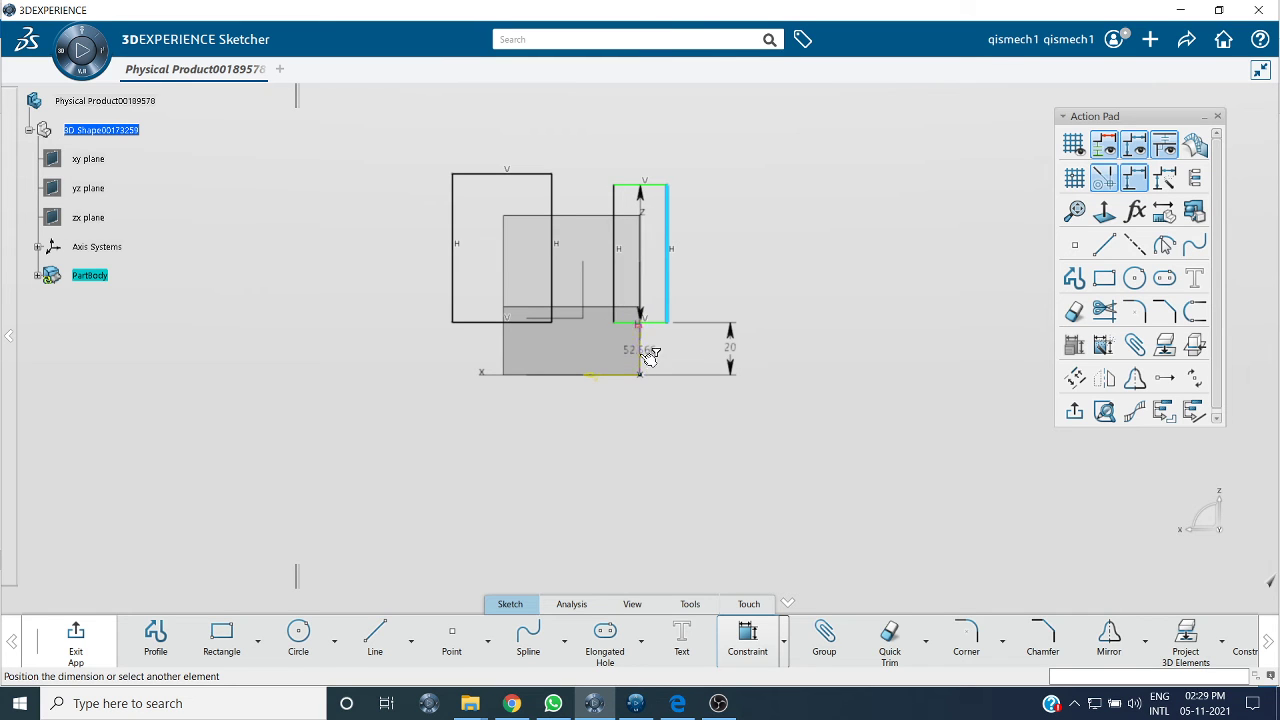
right_click(731, 224)
left_click(772, 297)
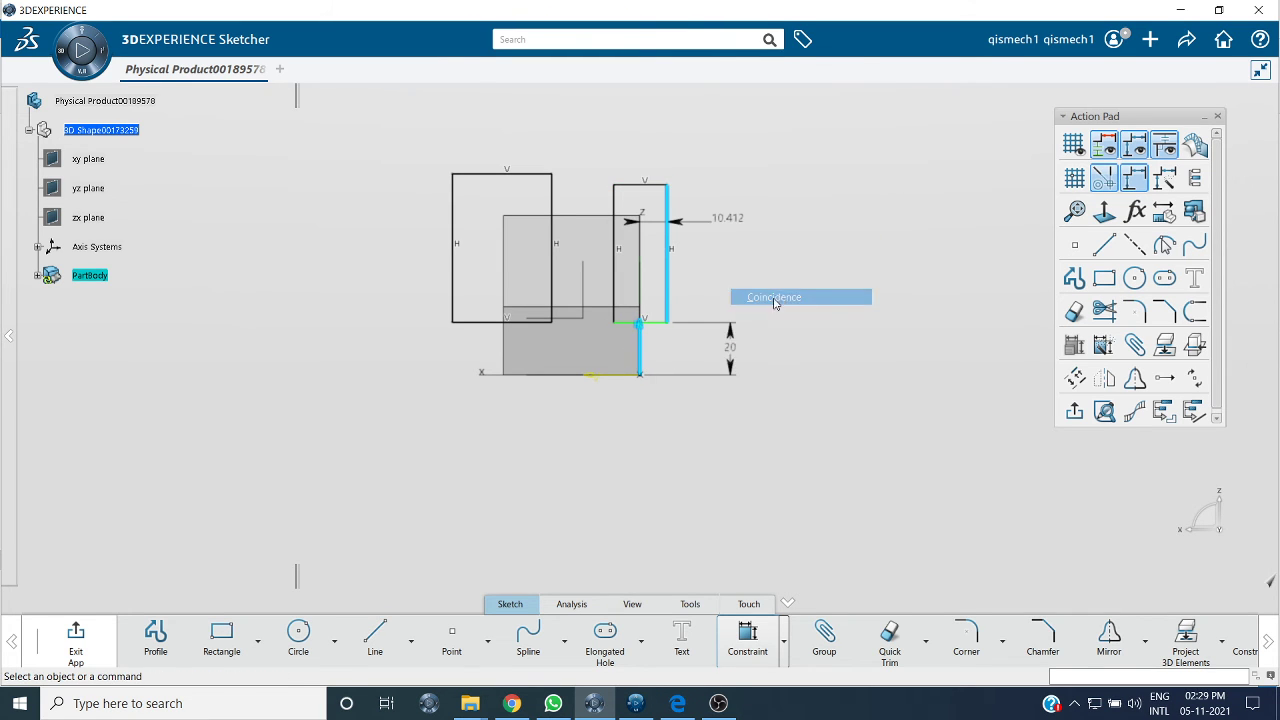
- Dimension the width of the rectangle at the Z axis as 20 mm
left_click(631, 186)
left_click(711, 107)
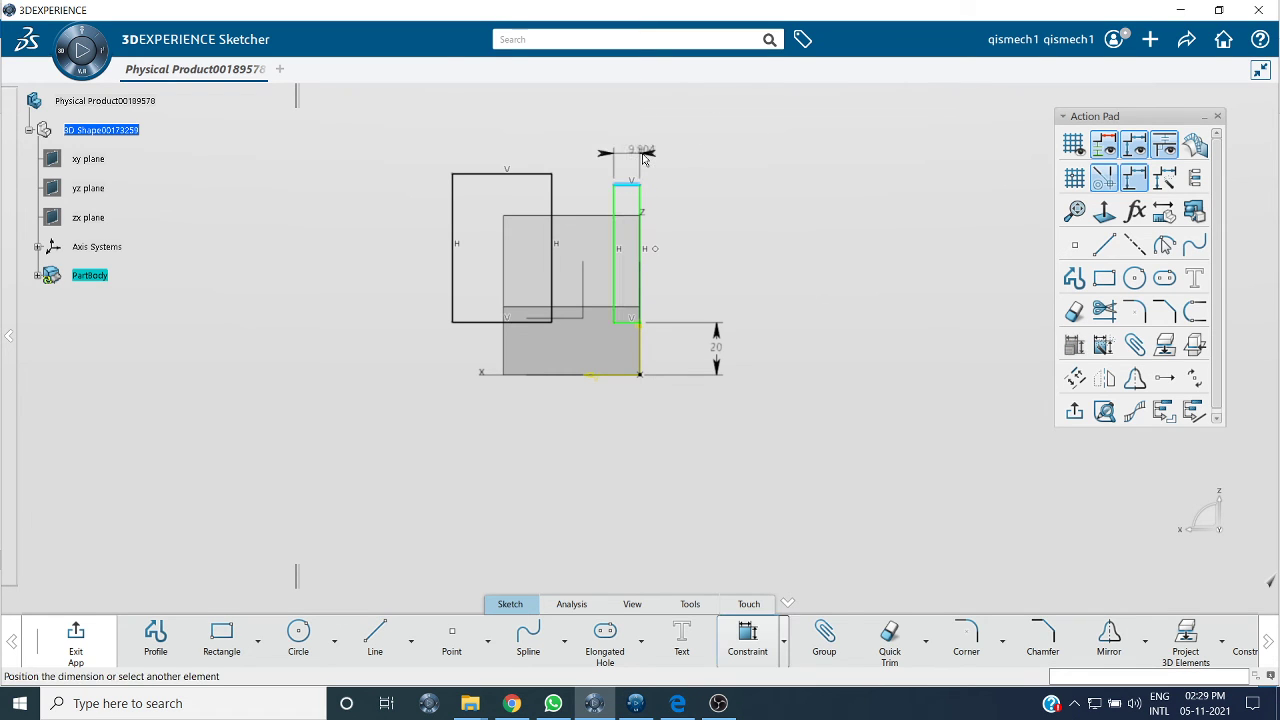
left_click(643, 155)
type("20")
key("Return")
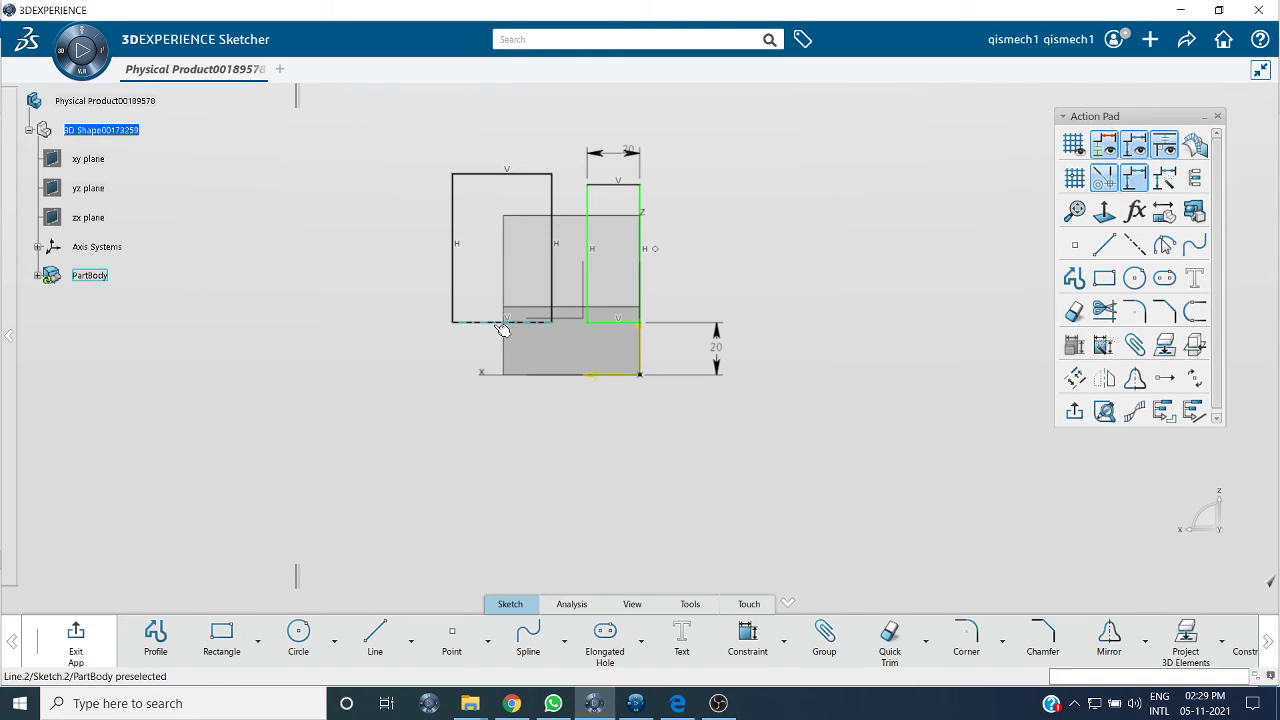
- Constrain the first rectangle's bottom edge 38.82 mm above the block's base, checking the height in the PDF drawing
left_click(504, 322)
left_click(610, 223)
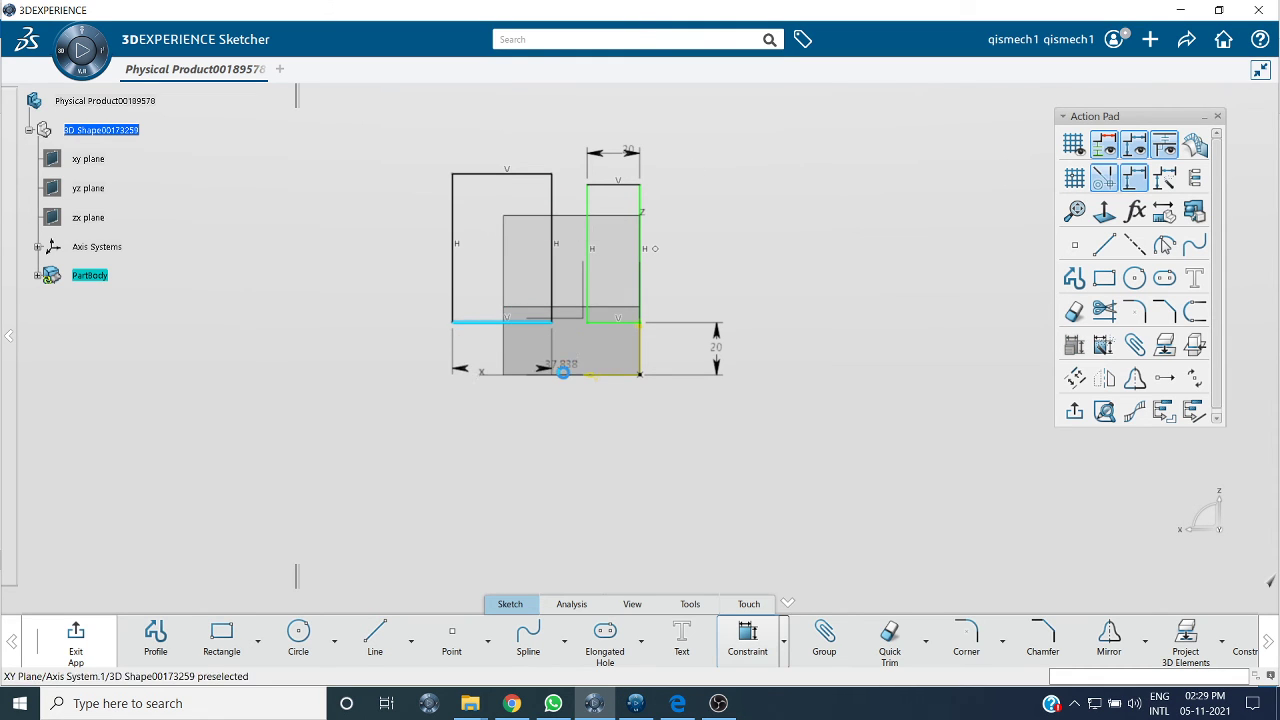
left_click(568, 373)
left_click(677, 703)
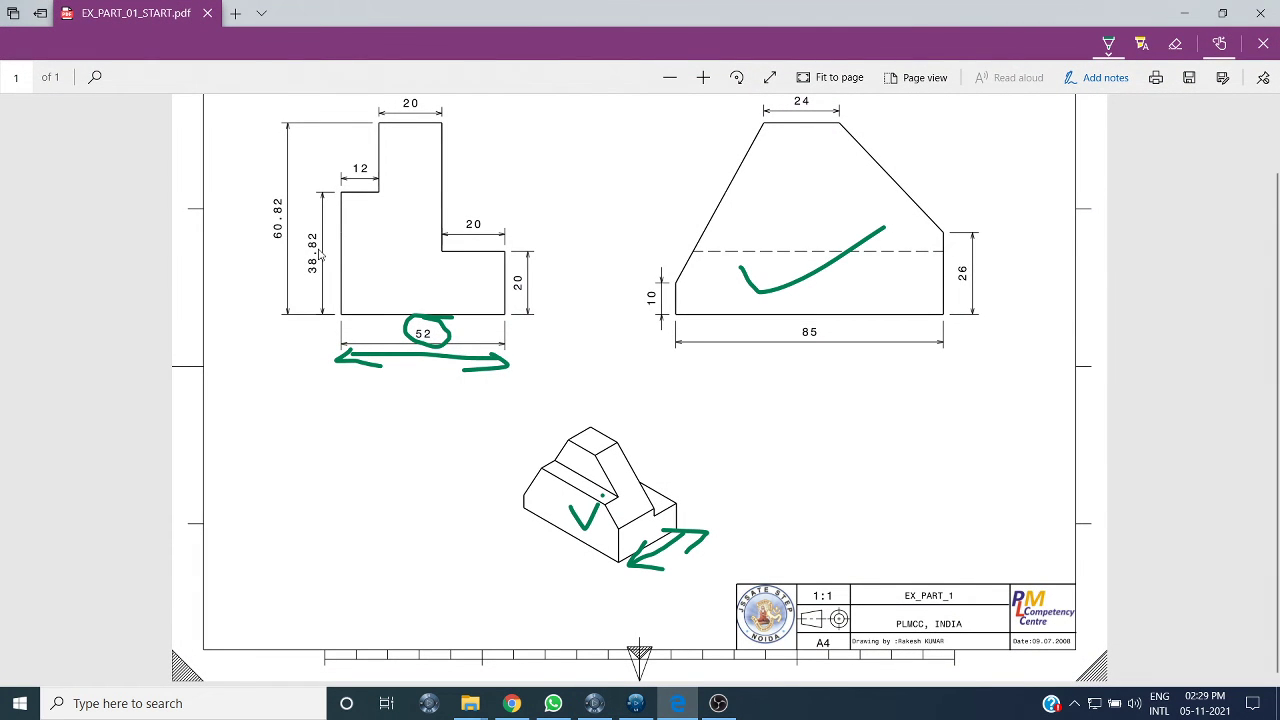
left_click(594, 703)
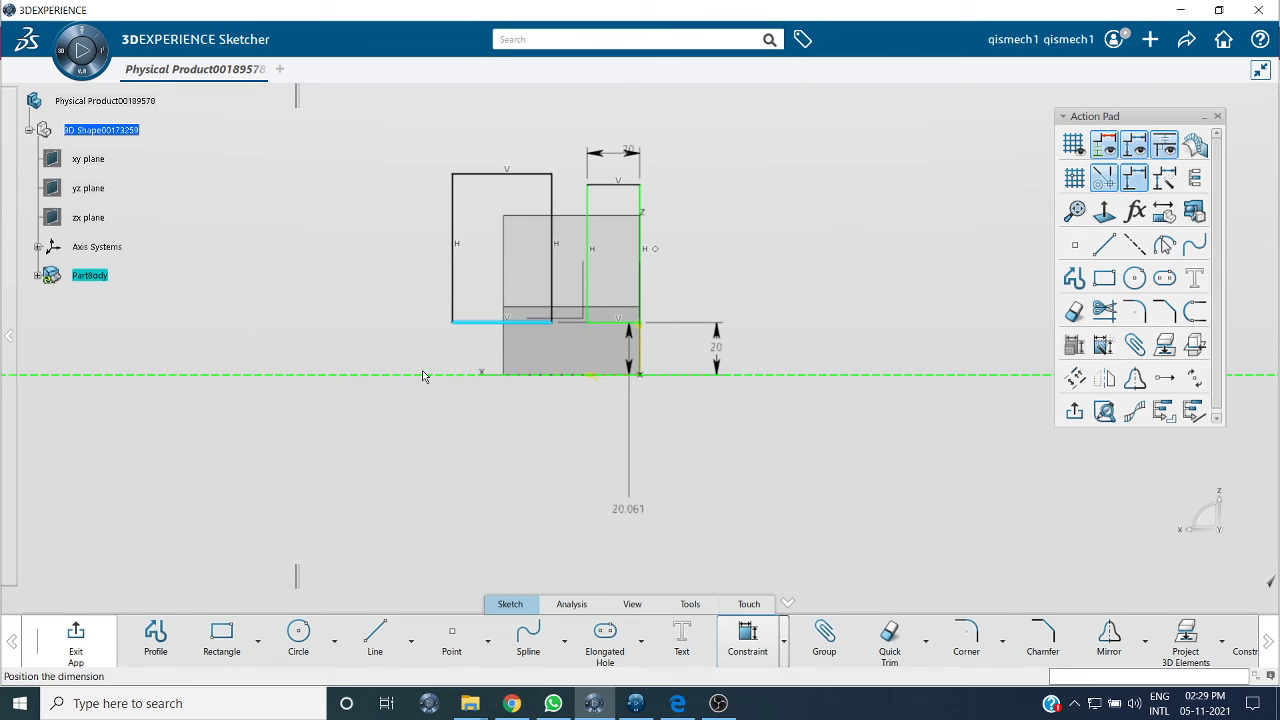
left_click(321, 330)
type("38")
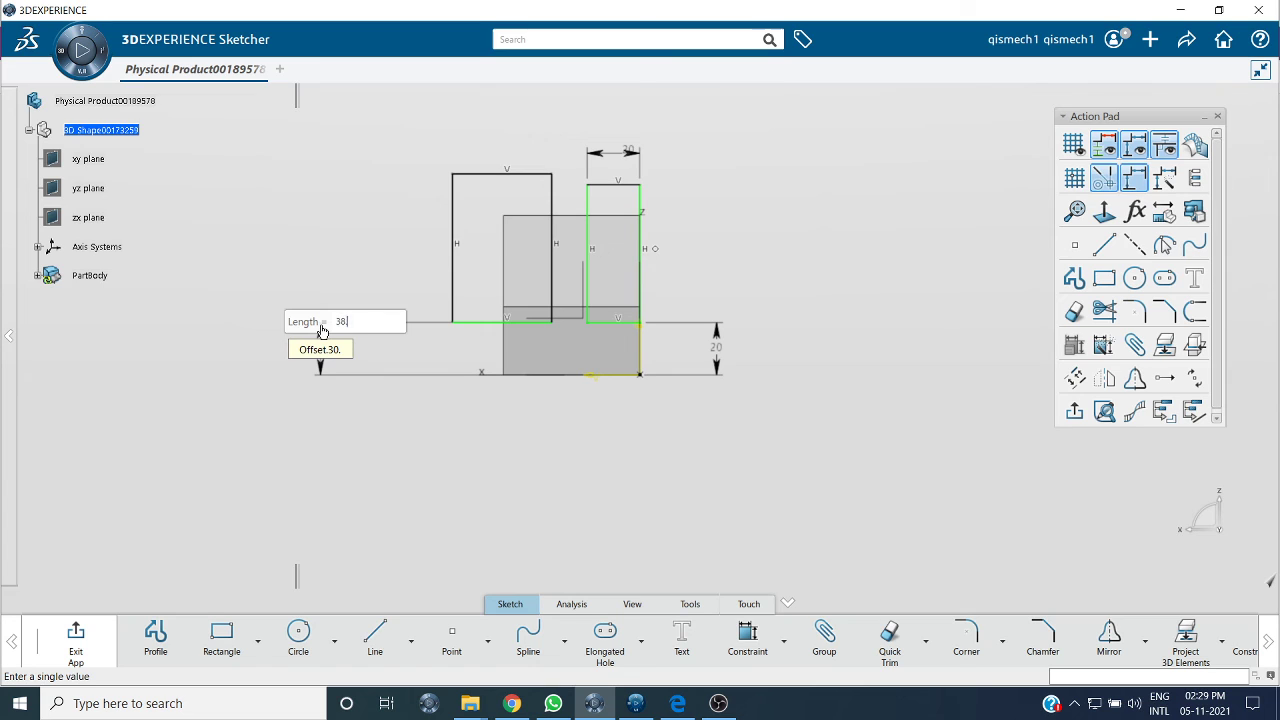
type(".82")
key("Return")
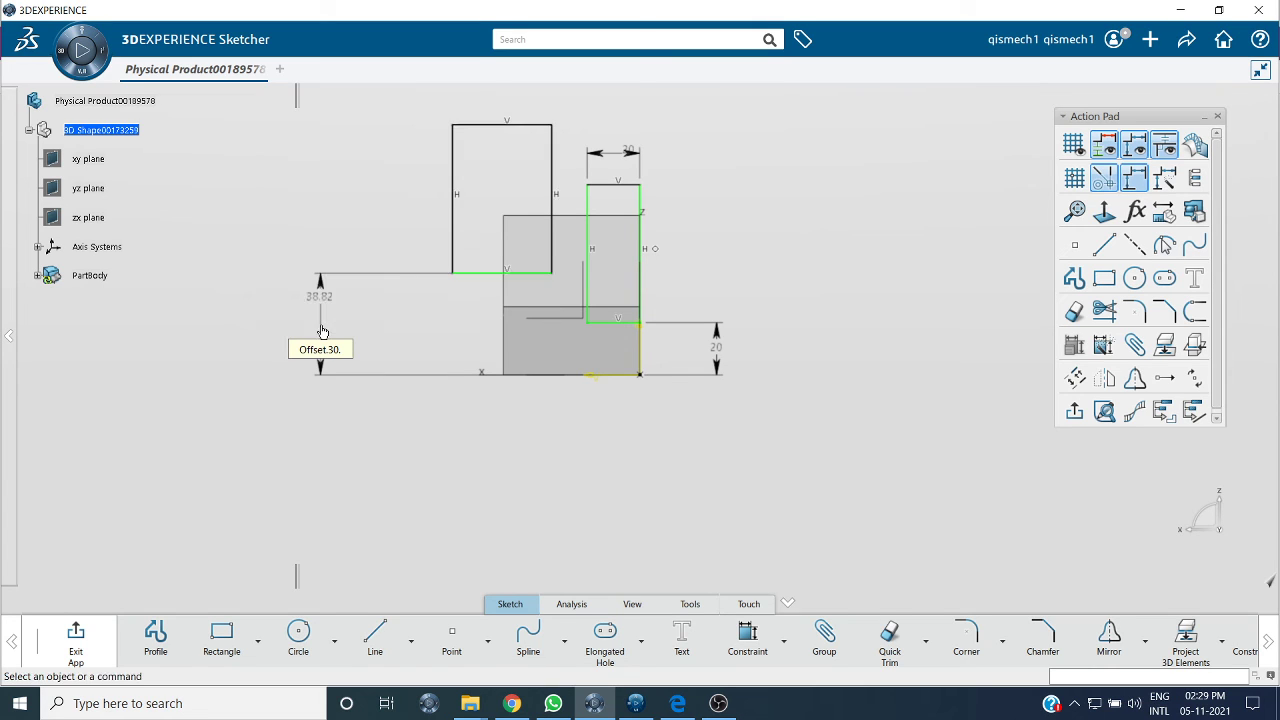
- Make the first rectangle's outer vertical side and top edge coincident with the block's outer side and top edge
left_click(453, 232)
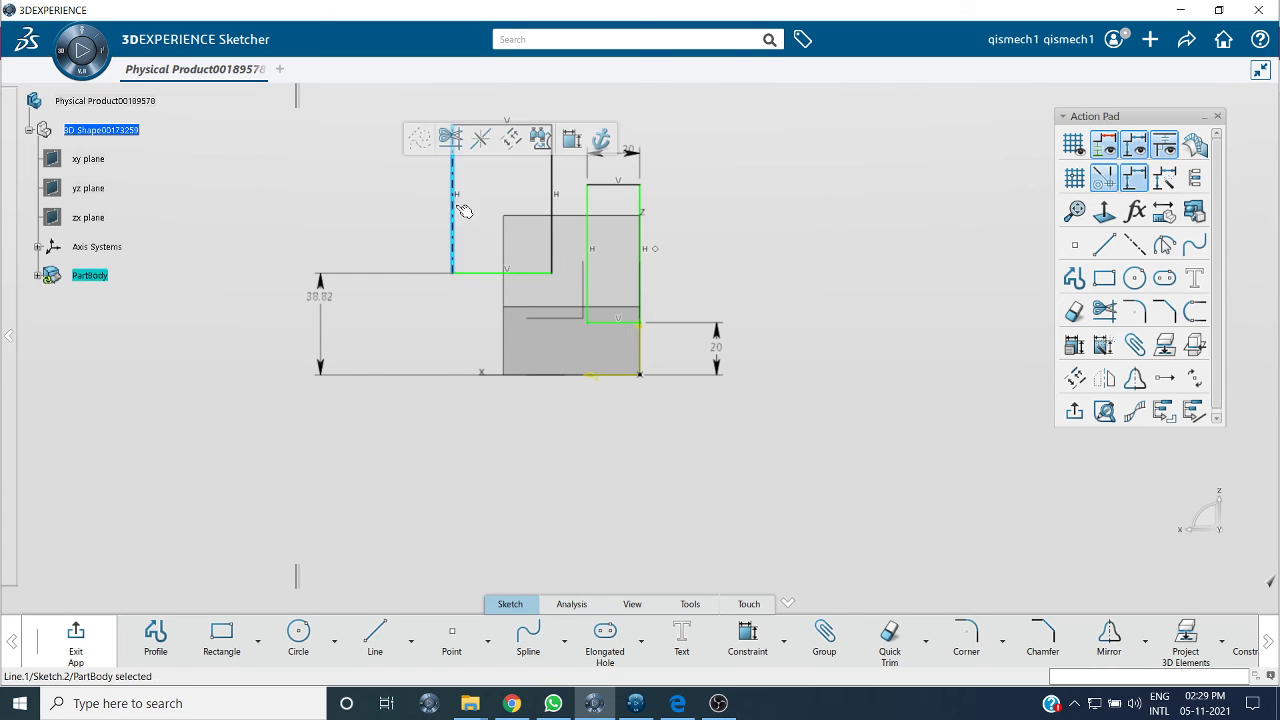
left_click(572, 141)
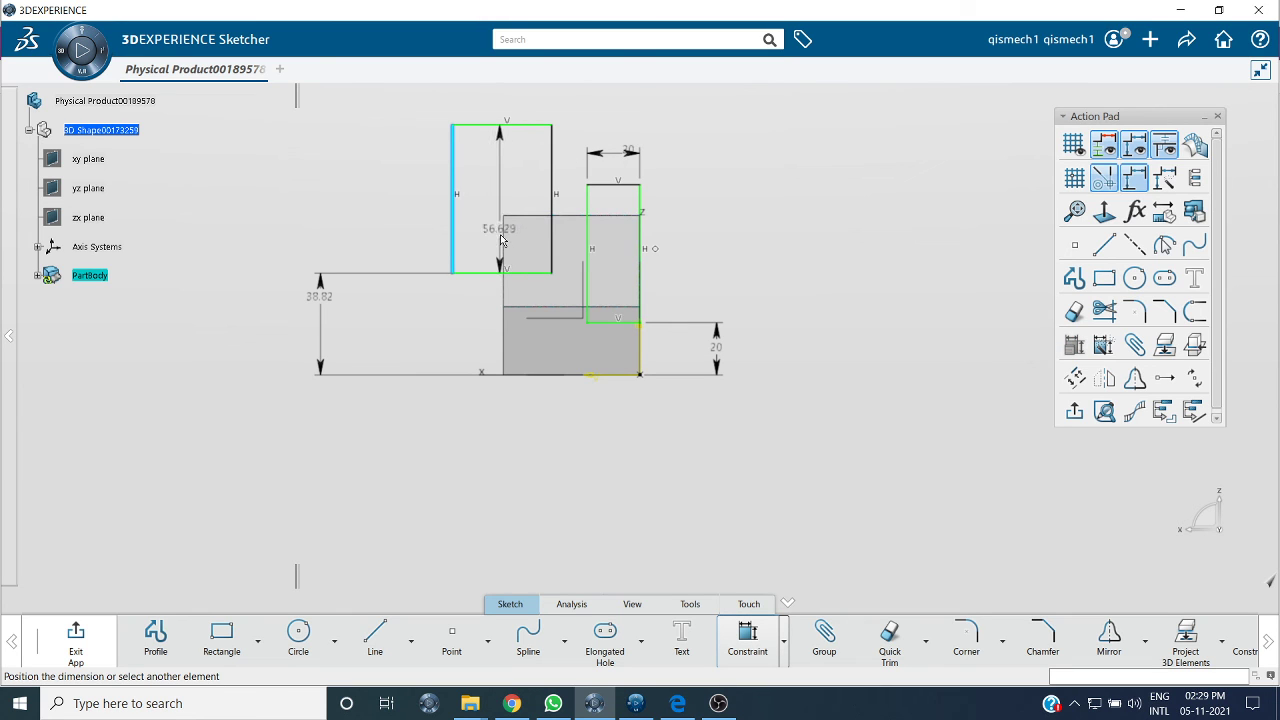
right_click(494, 218)
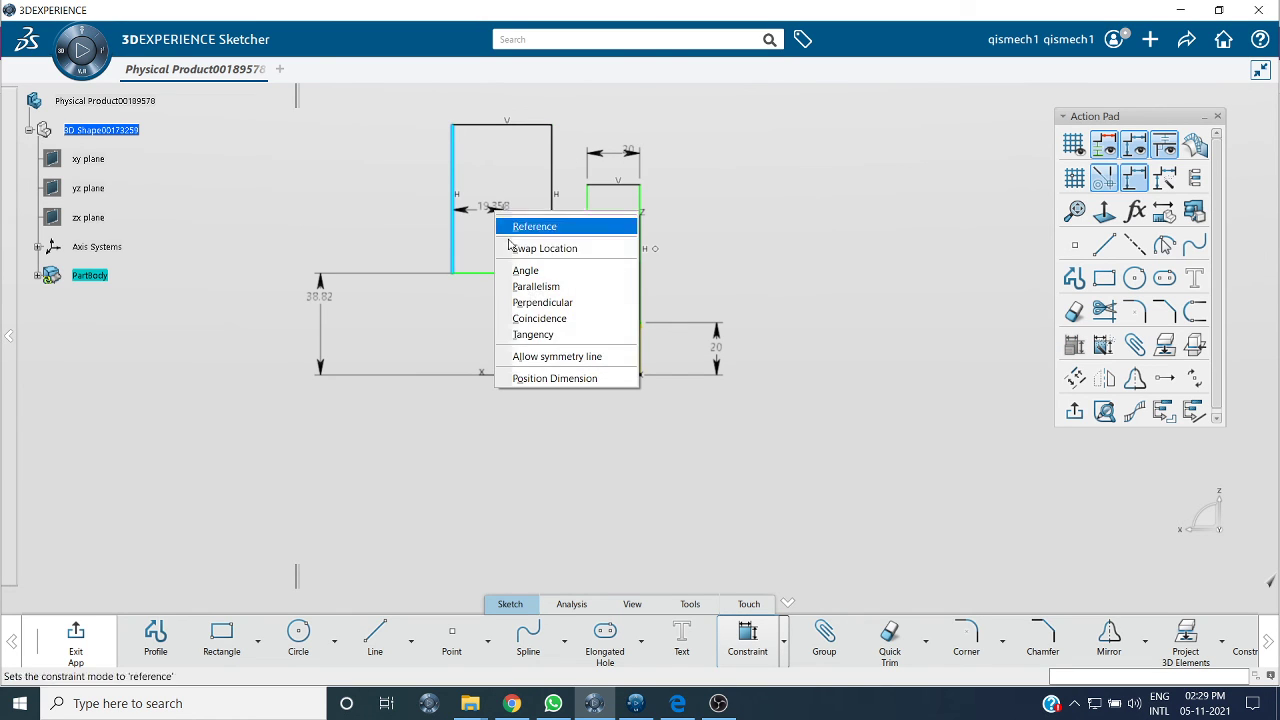
left_click(538, 318)
left_click(536, 124)
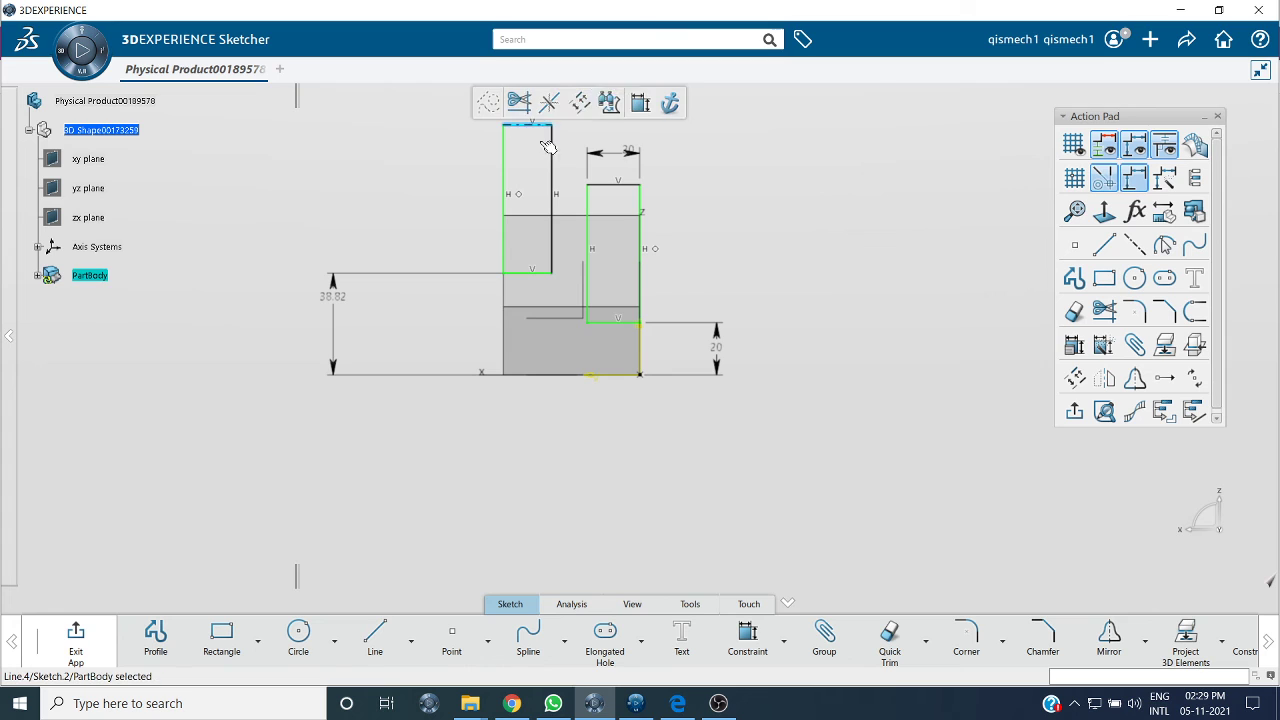
left_click(640, 104)
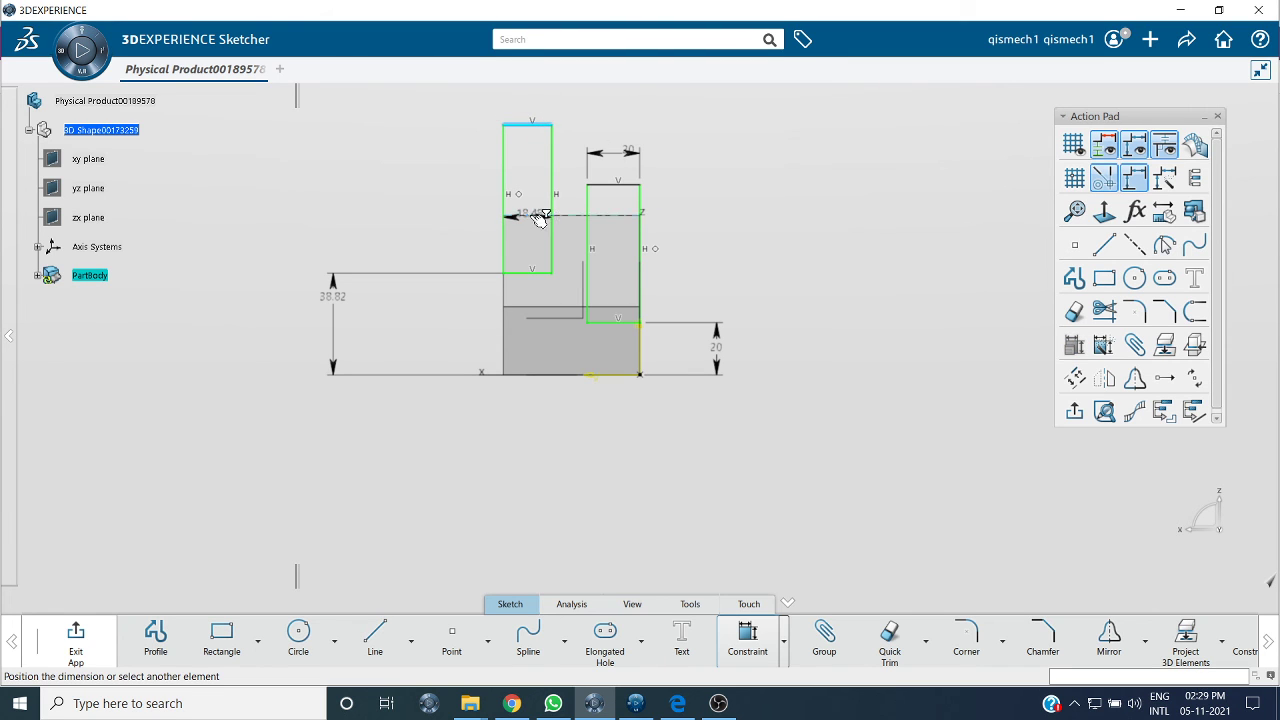
right_click(407, 192)
left_click(454, 280)
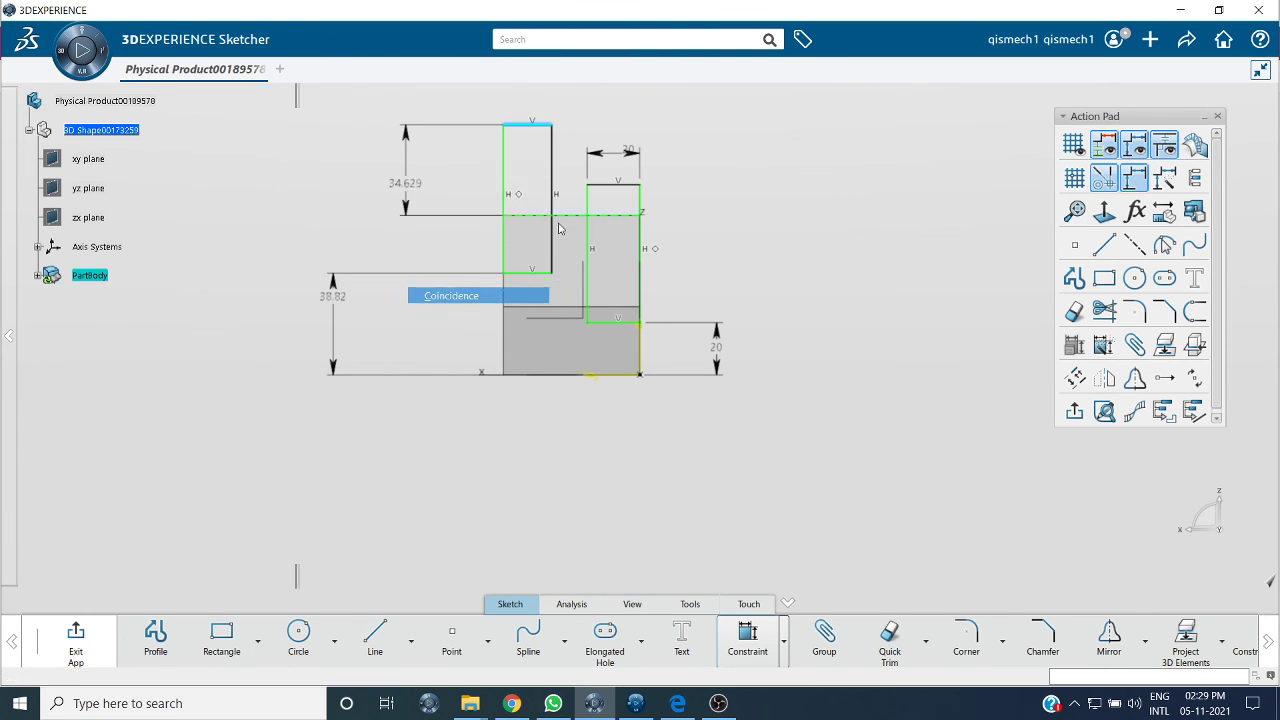
- Make the top edge of the rectangle at the Z axis coincident with the block's top edge
left_click(613, 191)
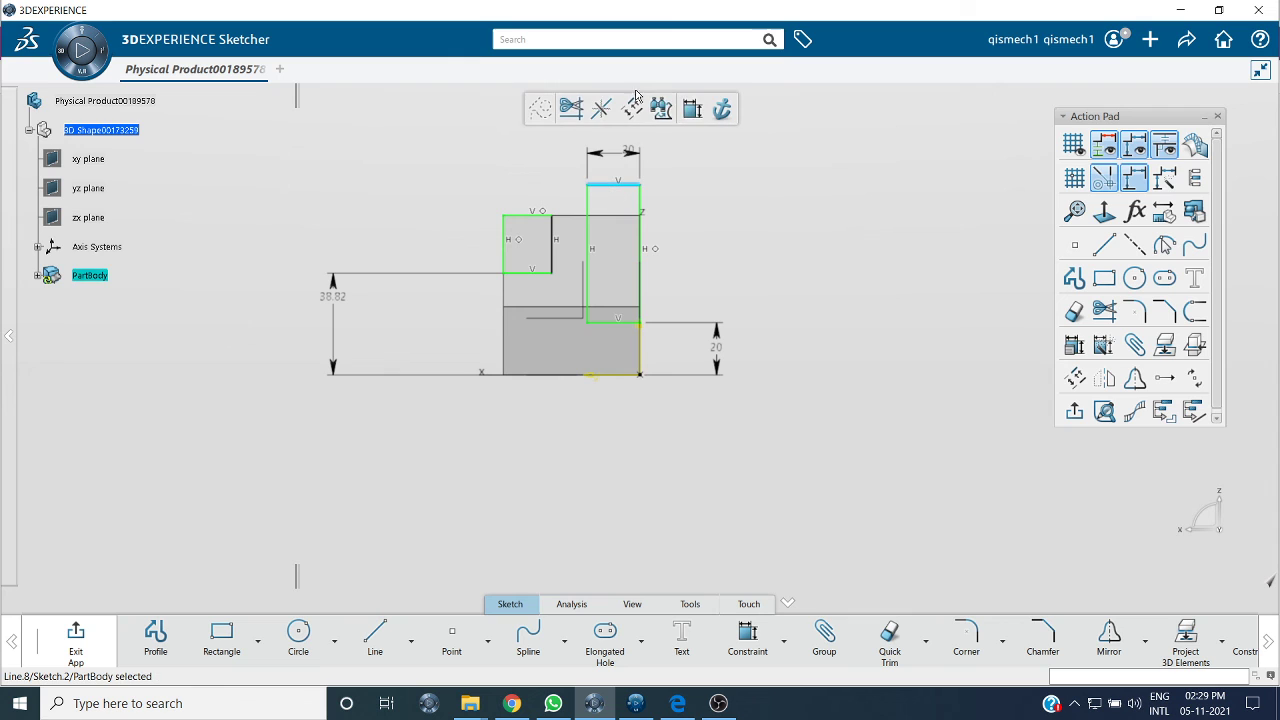
left_click(686, 108)
left_click(630, 212)
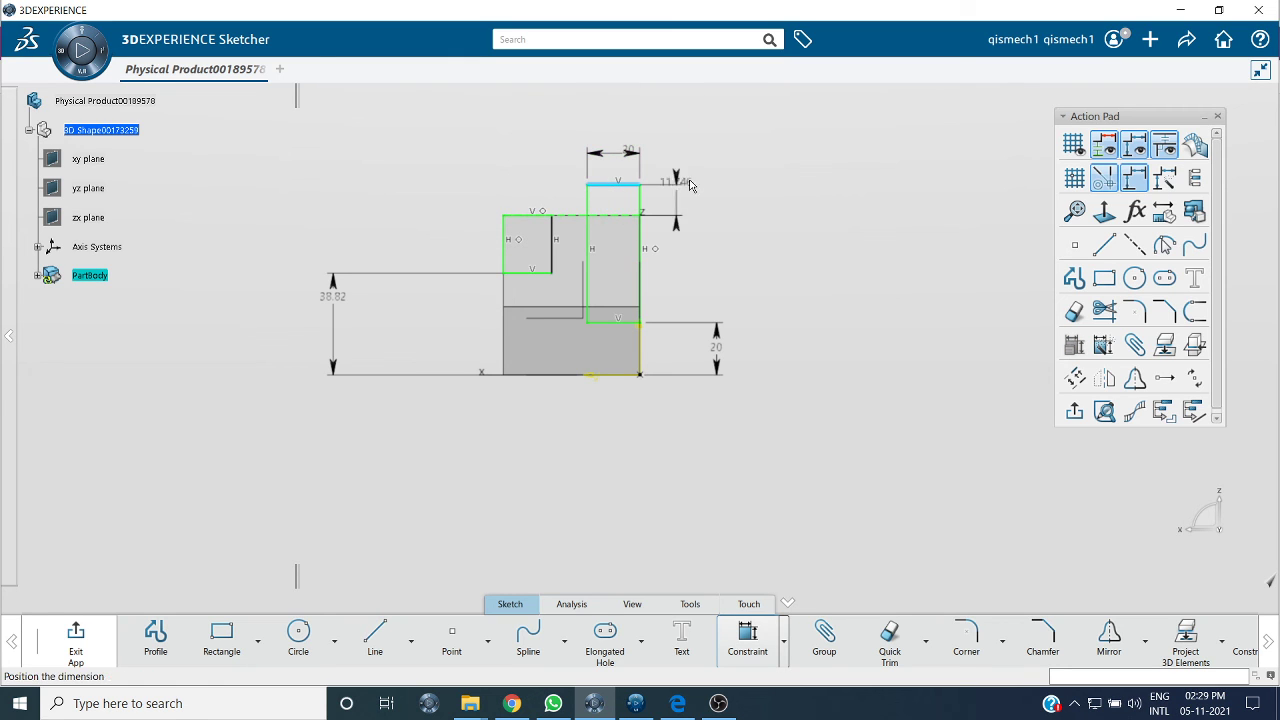
right_click(689, 183)
left_click(734, 290)
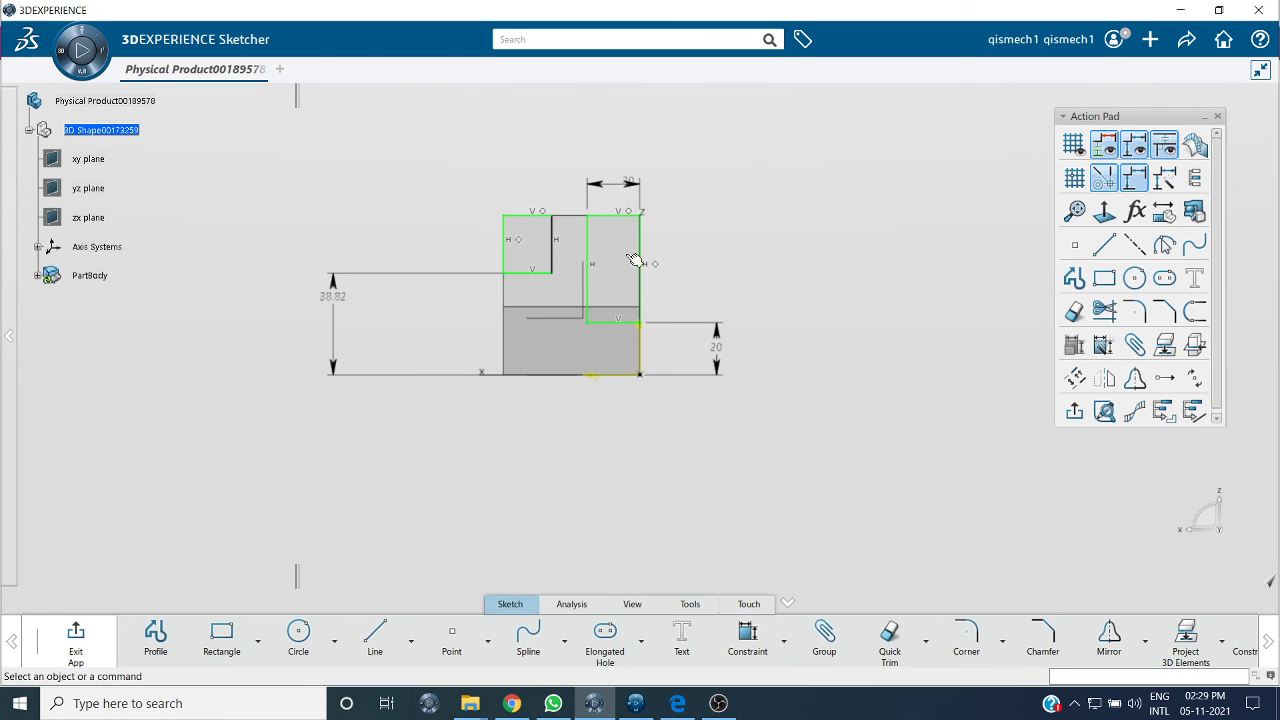
- Check the step width in the PDF drawing and dimension the width of the rectangle away from the Z axis as 12 mm
left_click(529, 214)
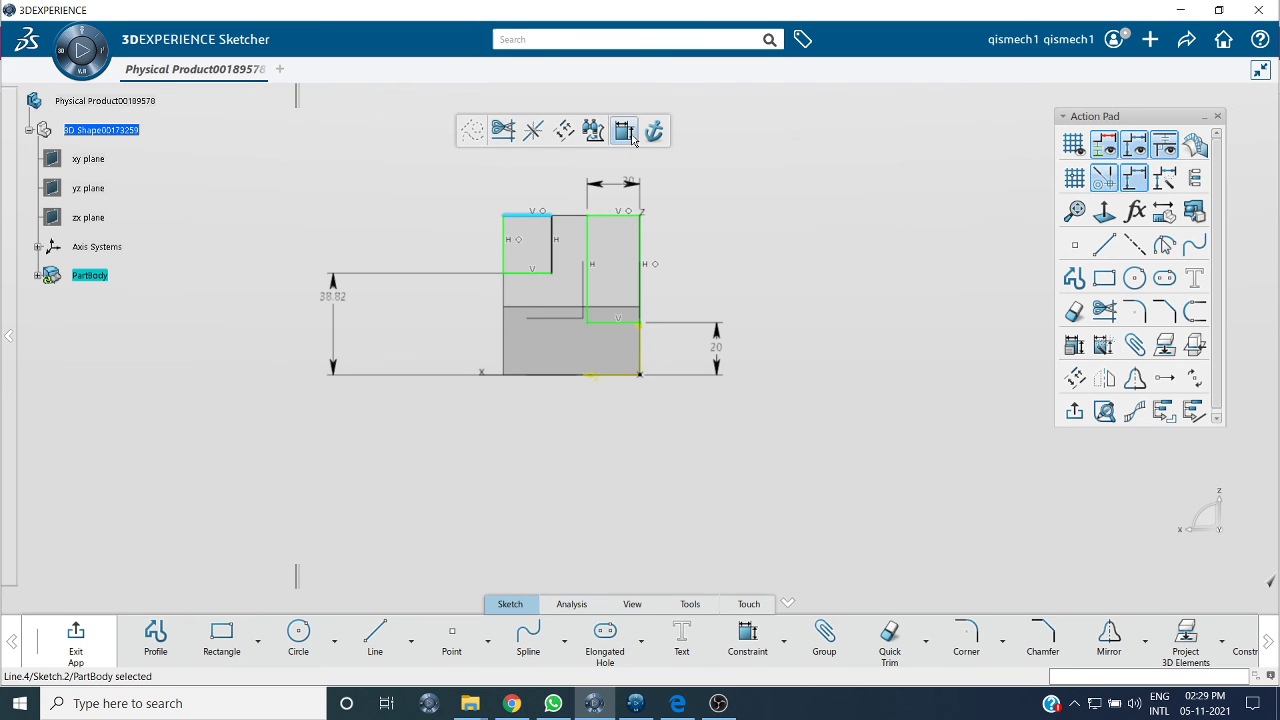
left_click(632, 131)
left_click(679, 703)
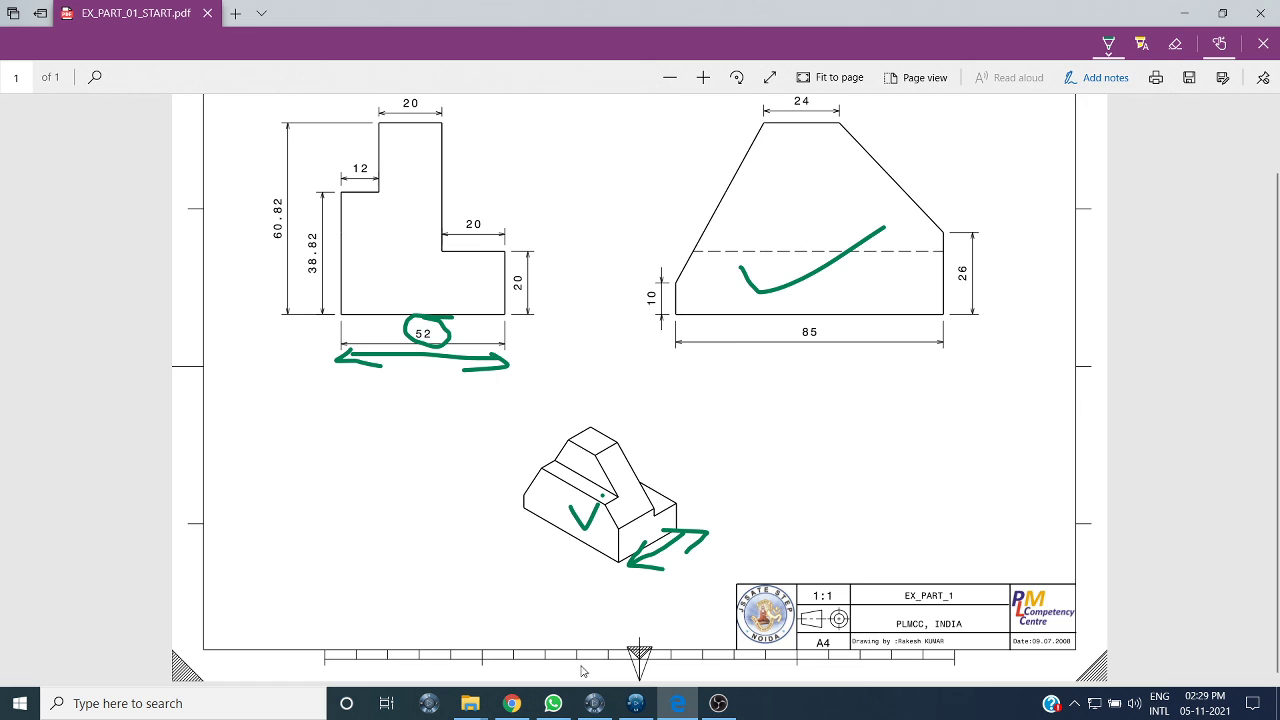
left_click(594, 703)
left_click(535, 167)
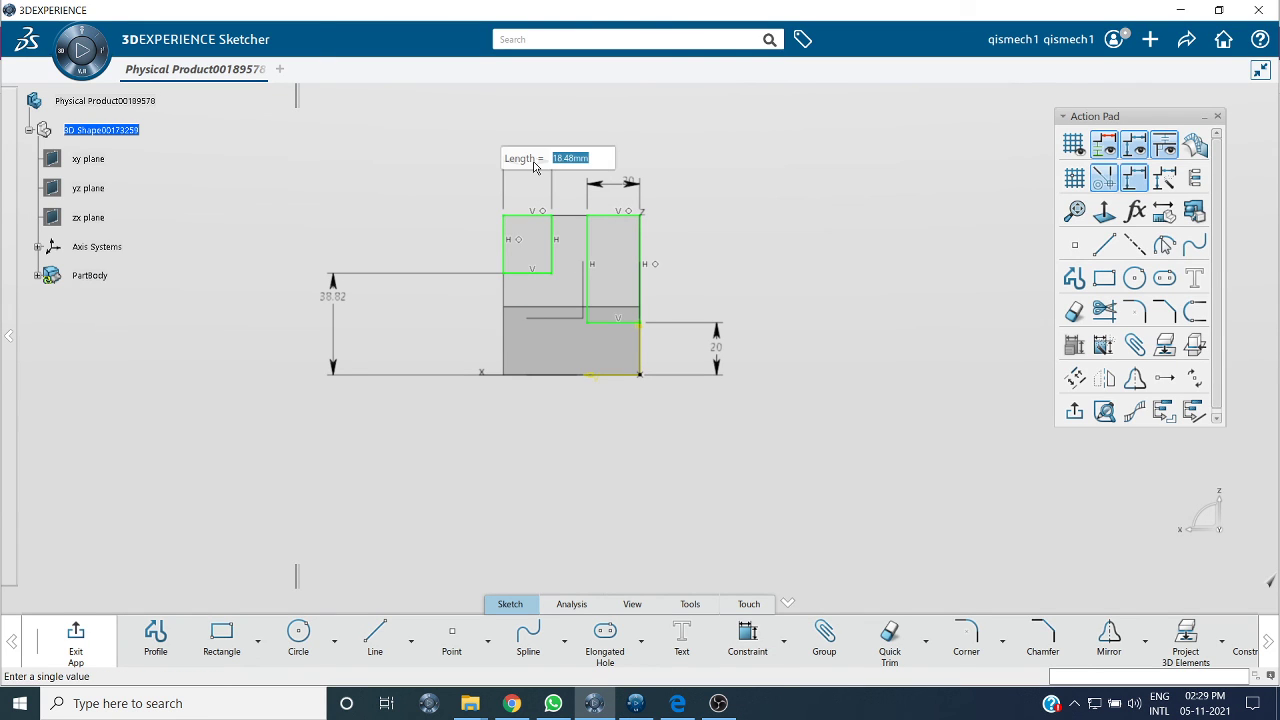
type("12")
key("Return")
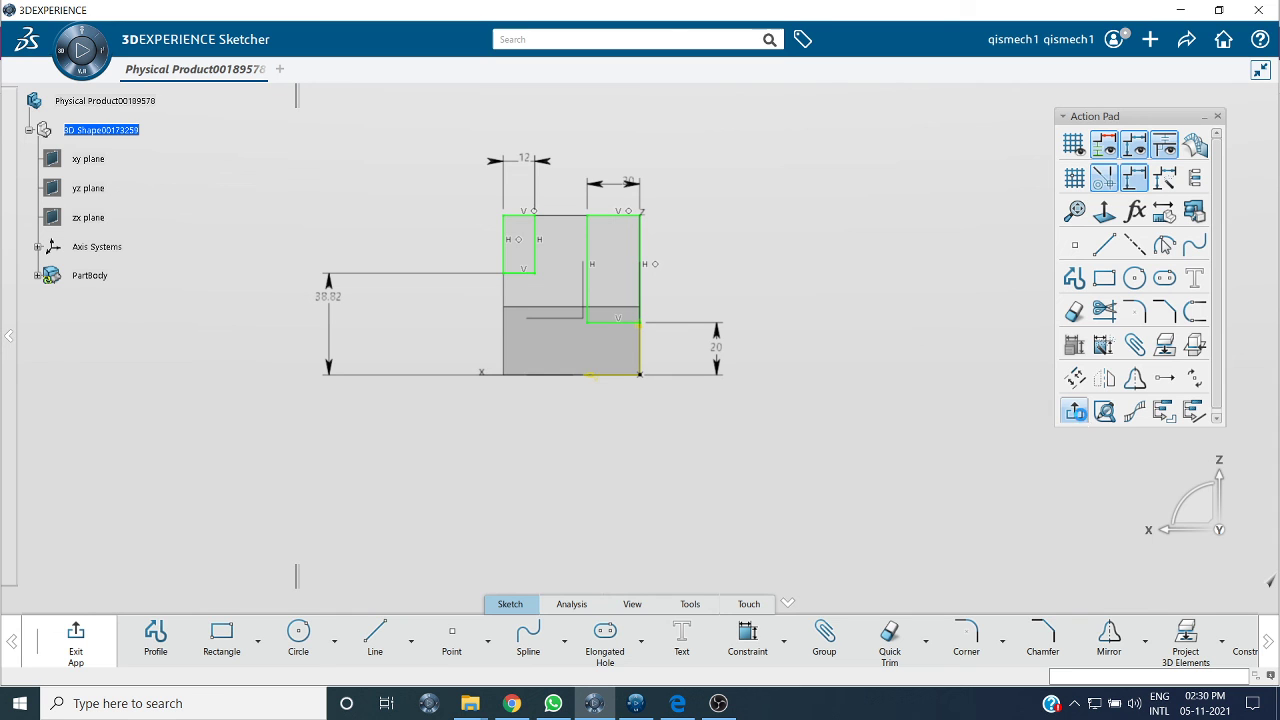
- Exit the sketch and cut a pocket from its rectangles, 52 mm deep with the opposite limit extended about 276 mm through the block
left_click(1074, 410)
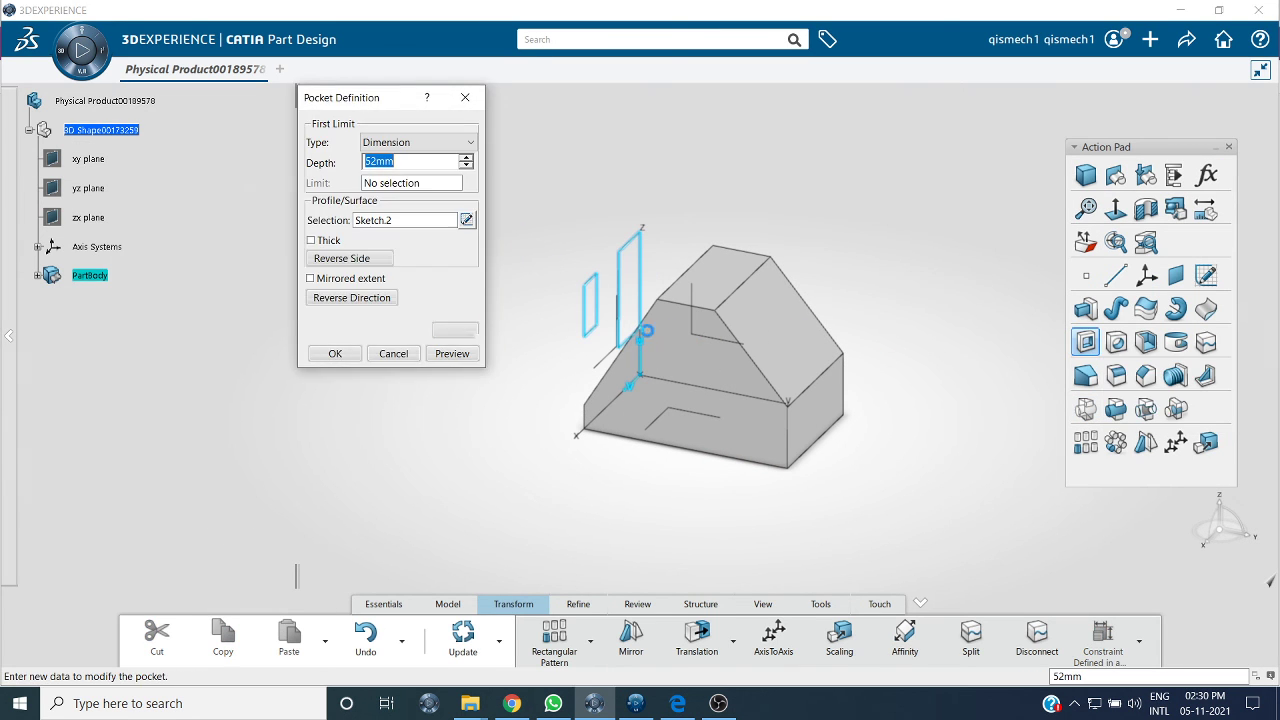
left_click_drag(620, 318, 1277, 487)
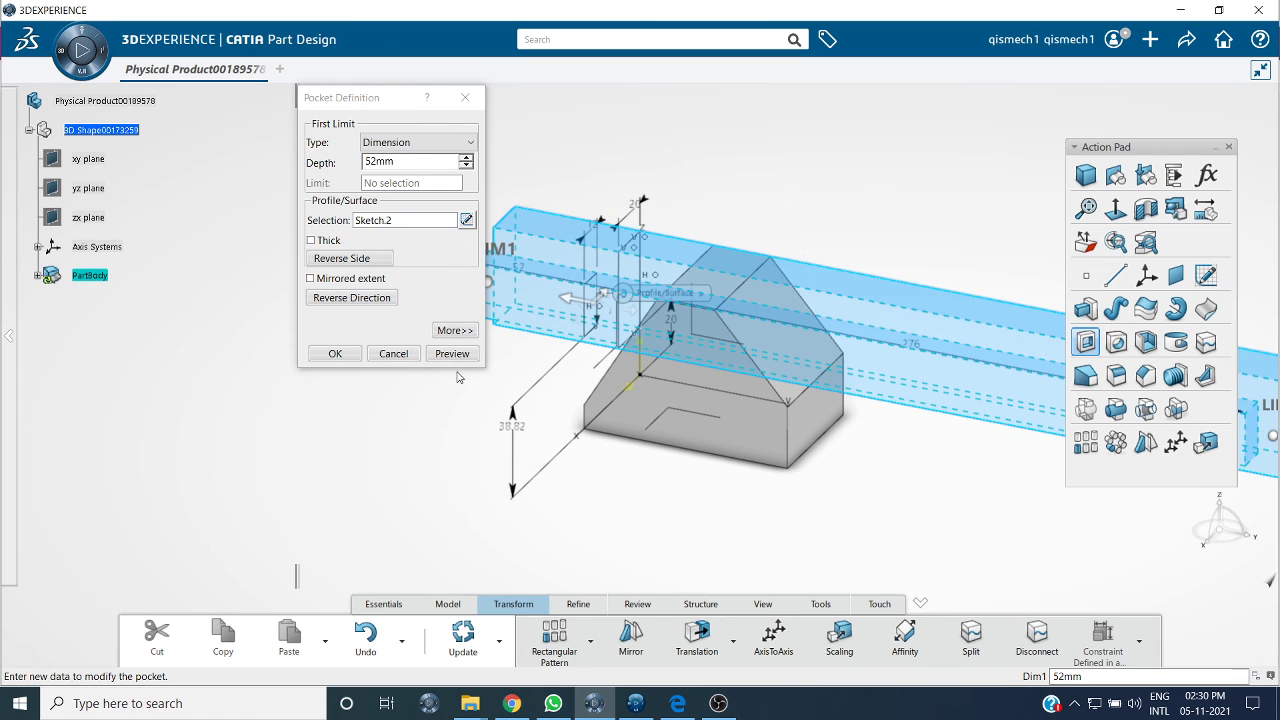
left_click(452, 353)
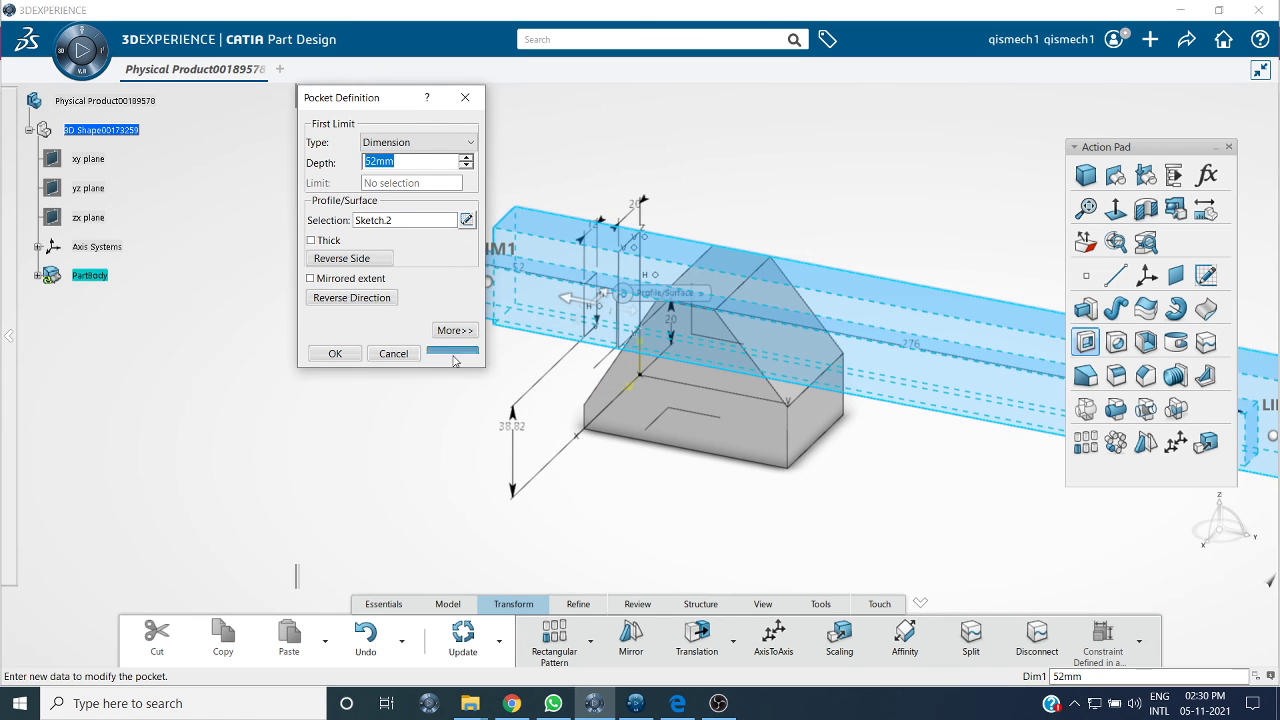
left_click(335, 353)
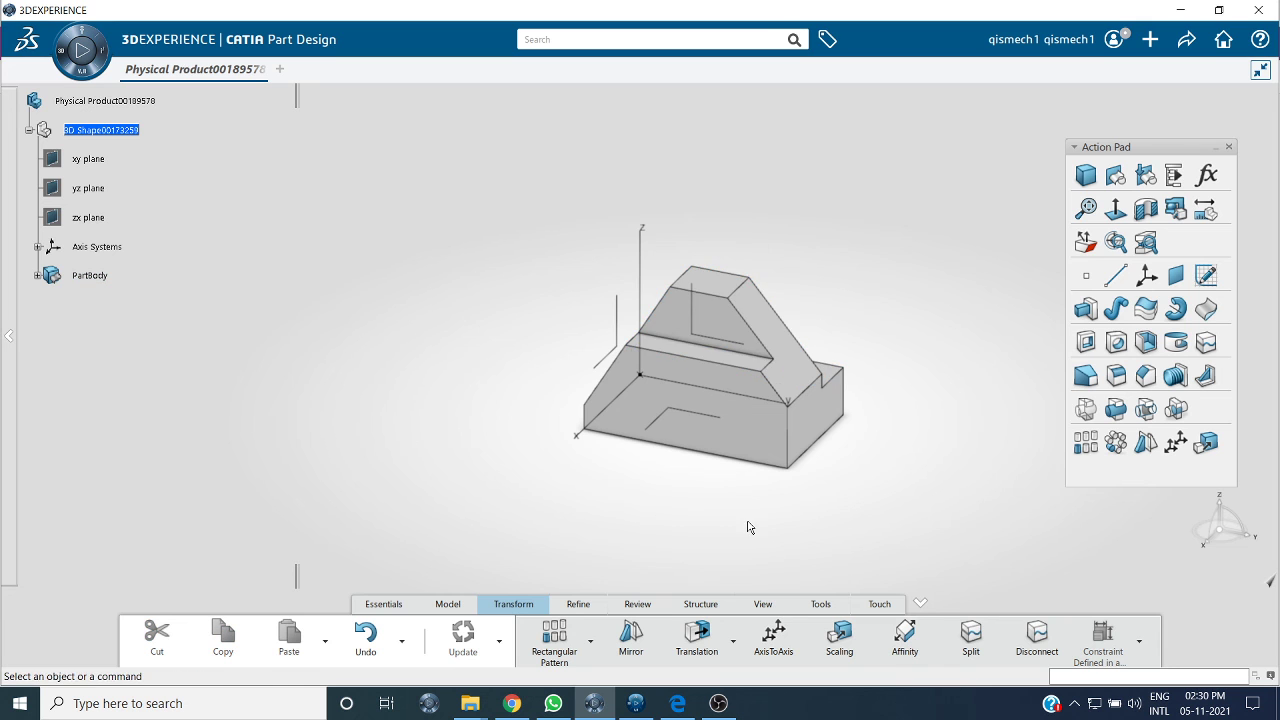
- Change the 3D view's ambience to the dark blue environment with a ground grid and inspect the stepped part
middle_click_drag(749, 526, 680, 540)
right_click(896, 232)
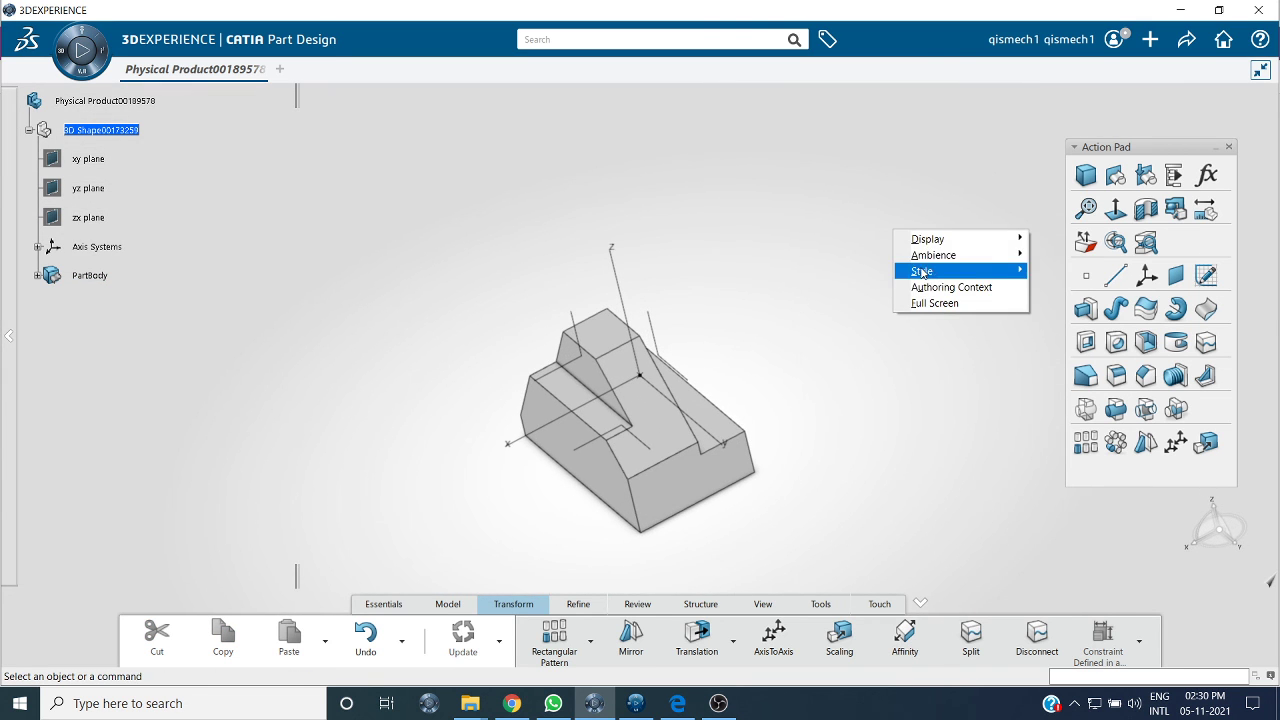
mouse_move(933, 255)
left_click(1070, 357)
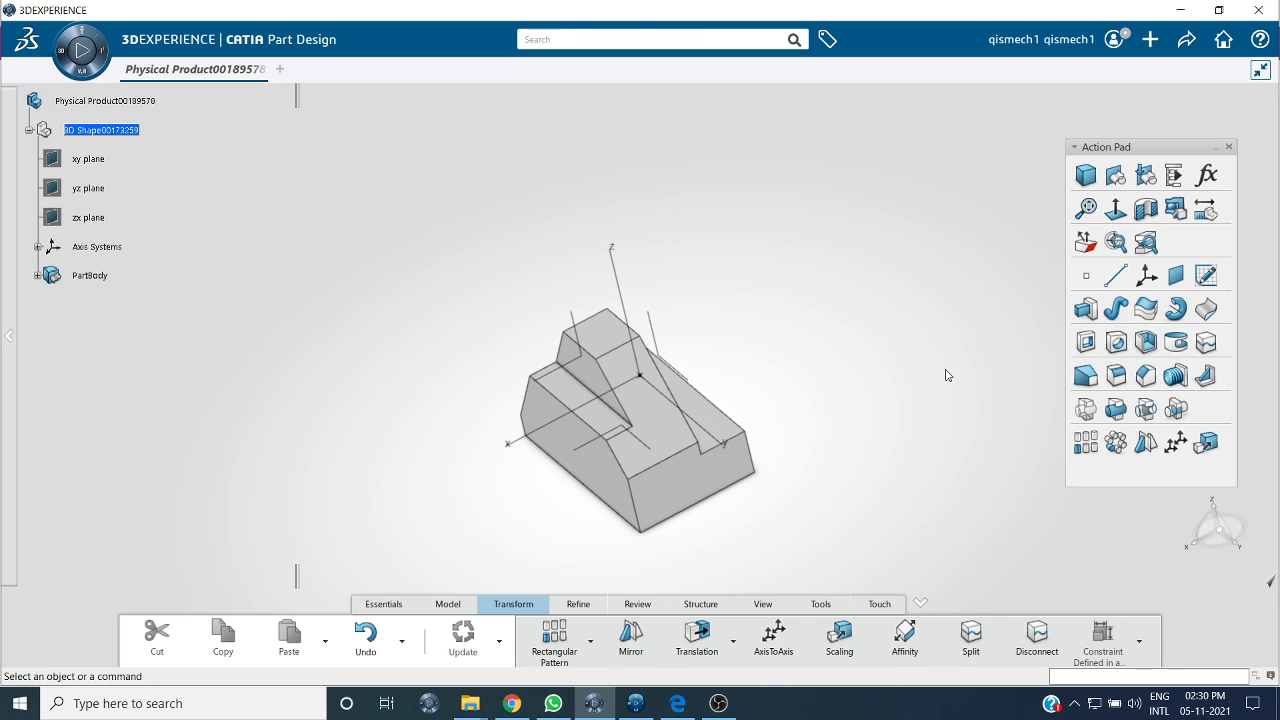
middle_click_drag(686, 517, 774, 512)
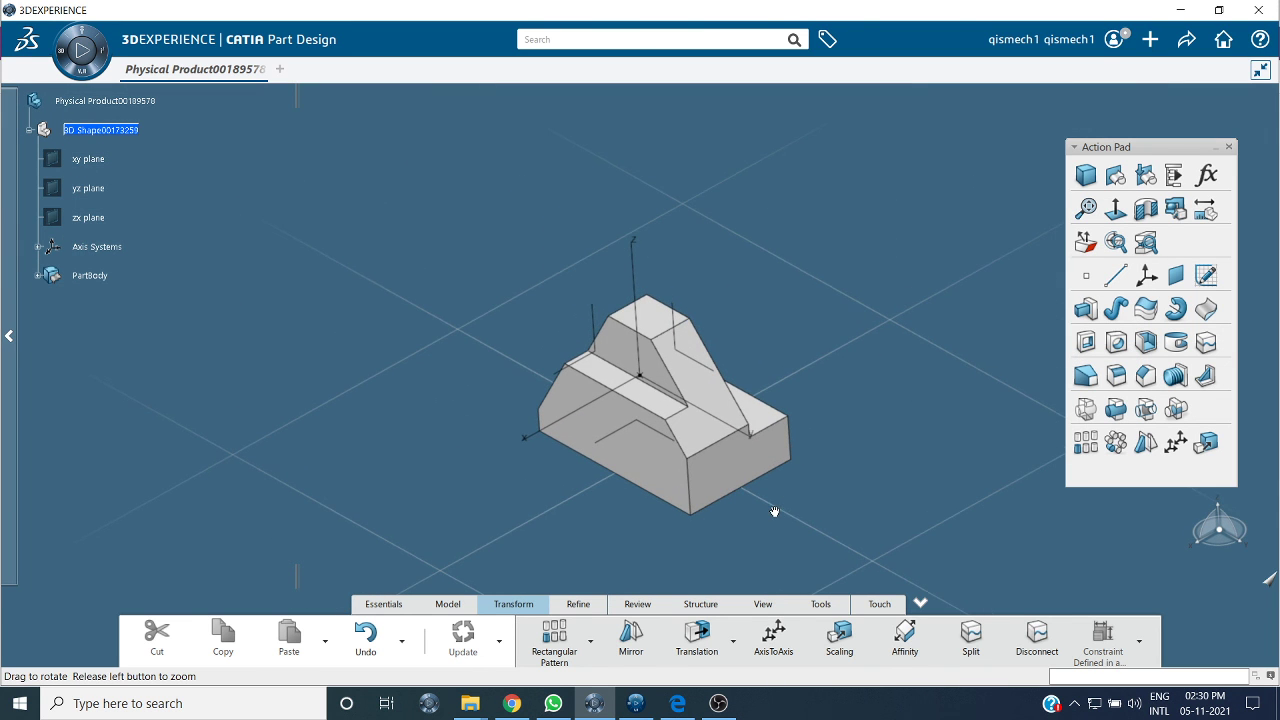
- Switch to the EX_PART_01_START.pdf drawing in Microsoft Edge and exit the note-drawing mode
left_click(677, 703)
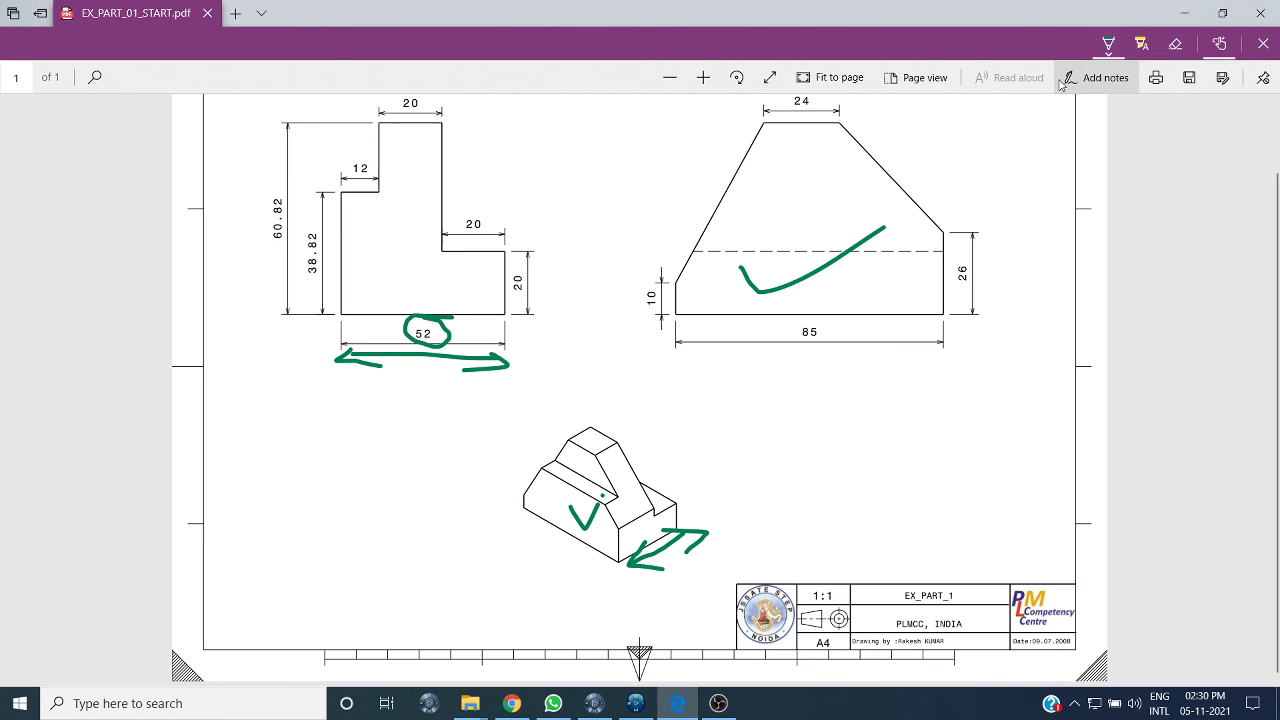
left_click(1264, 46)
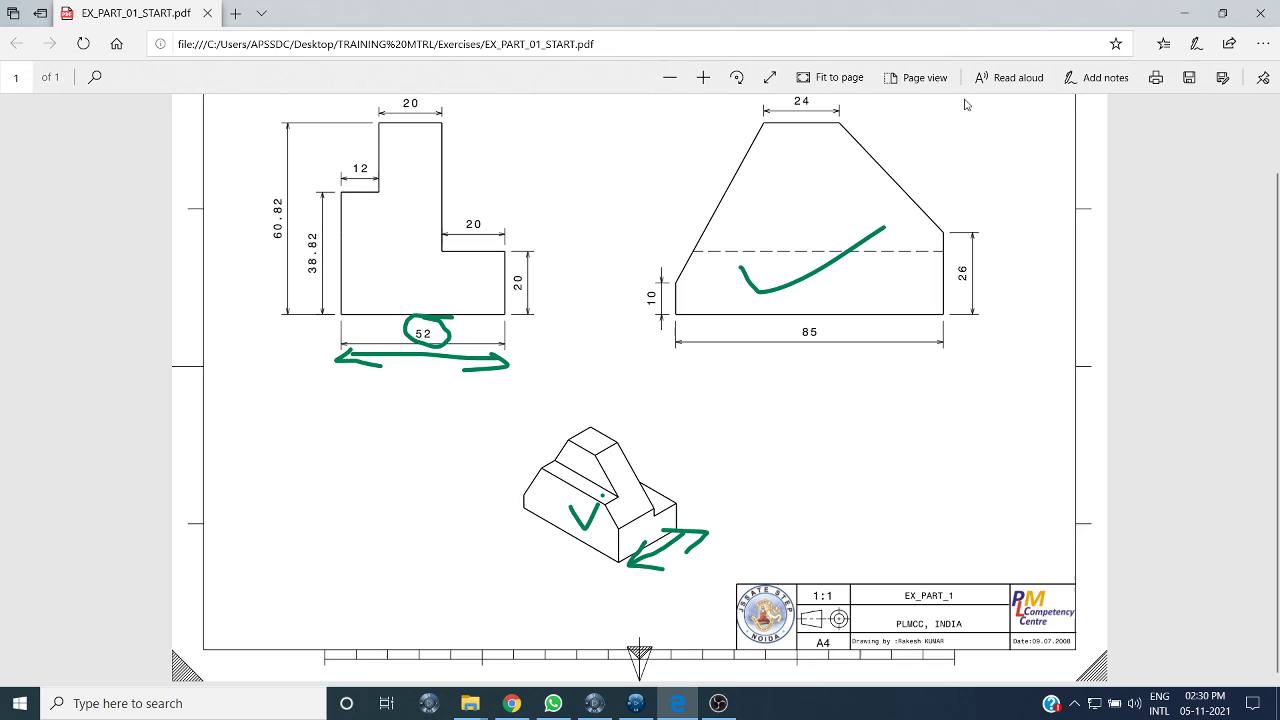
left_click(728, 82)
left_click(726, 87)
left_click(726, 87)
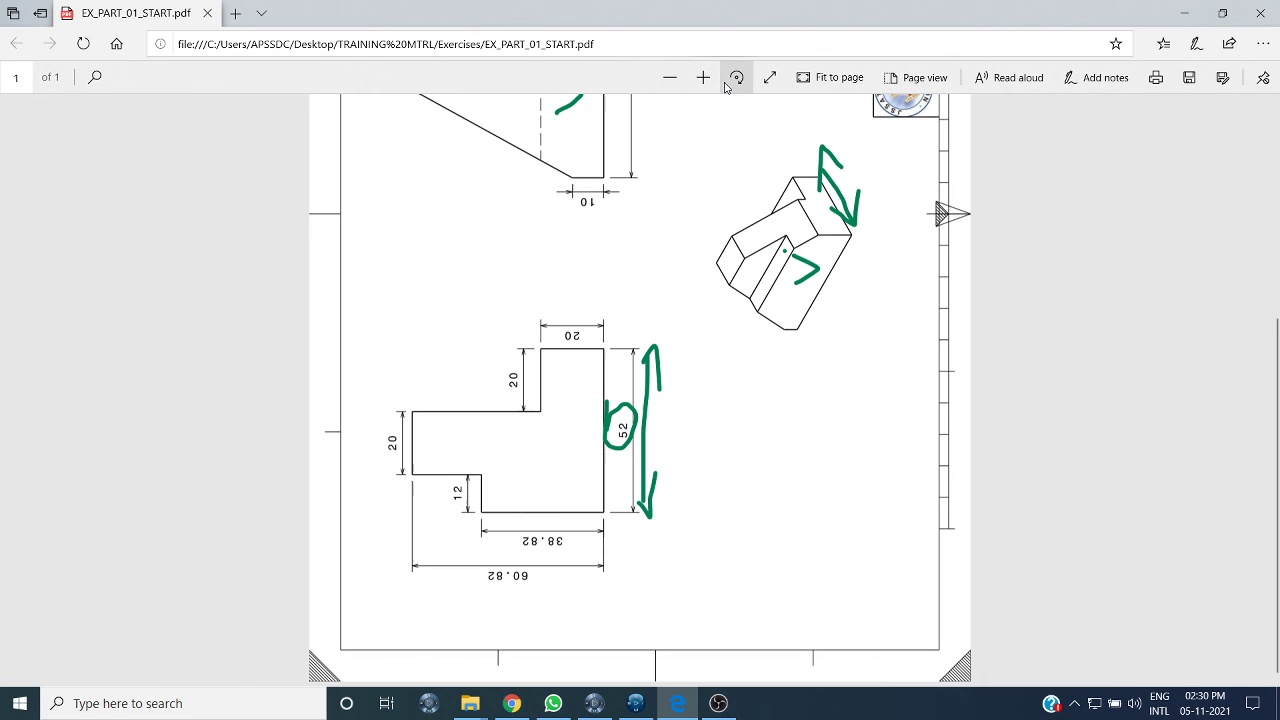
left_click(726, 87)
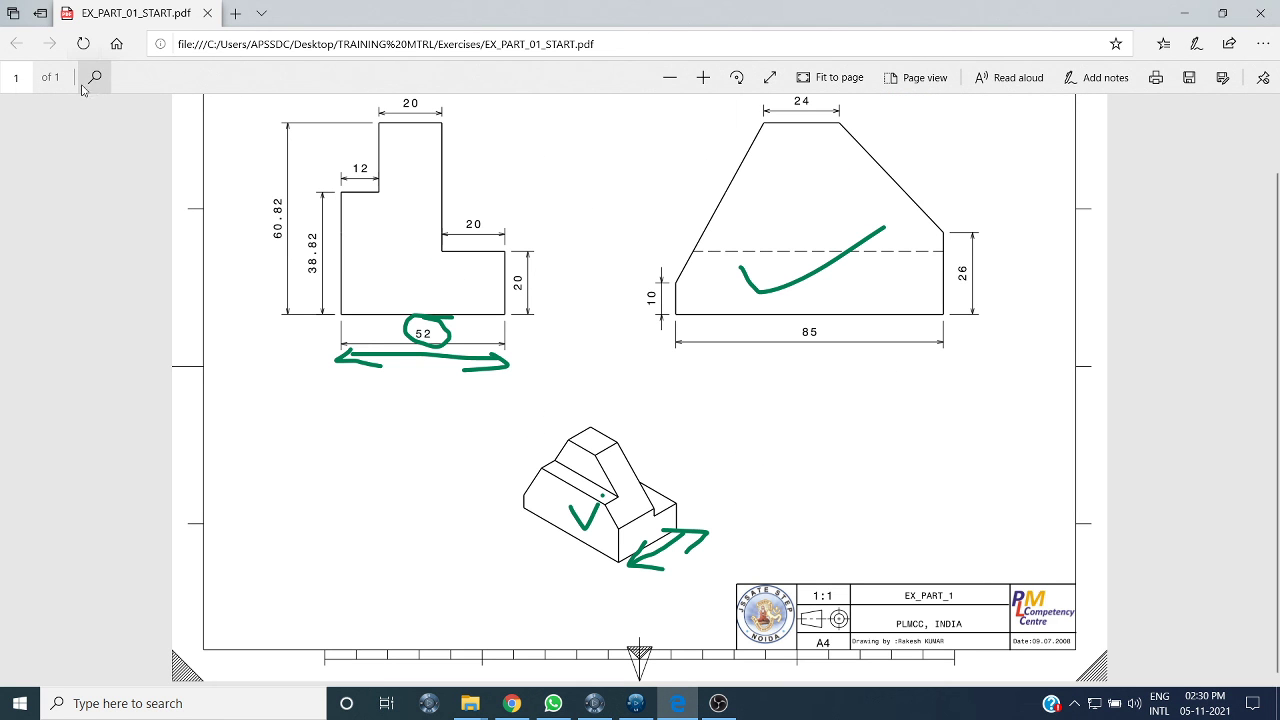